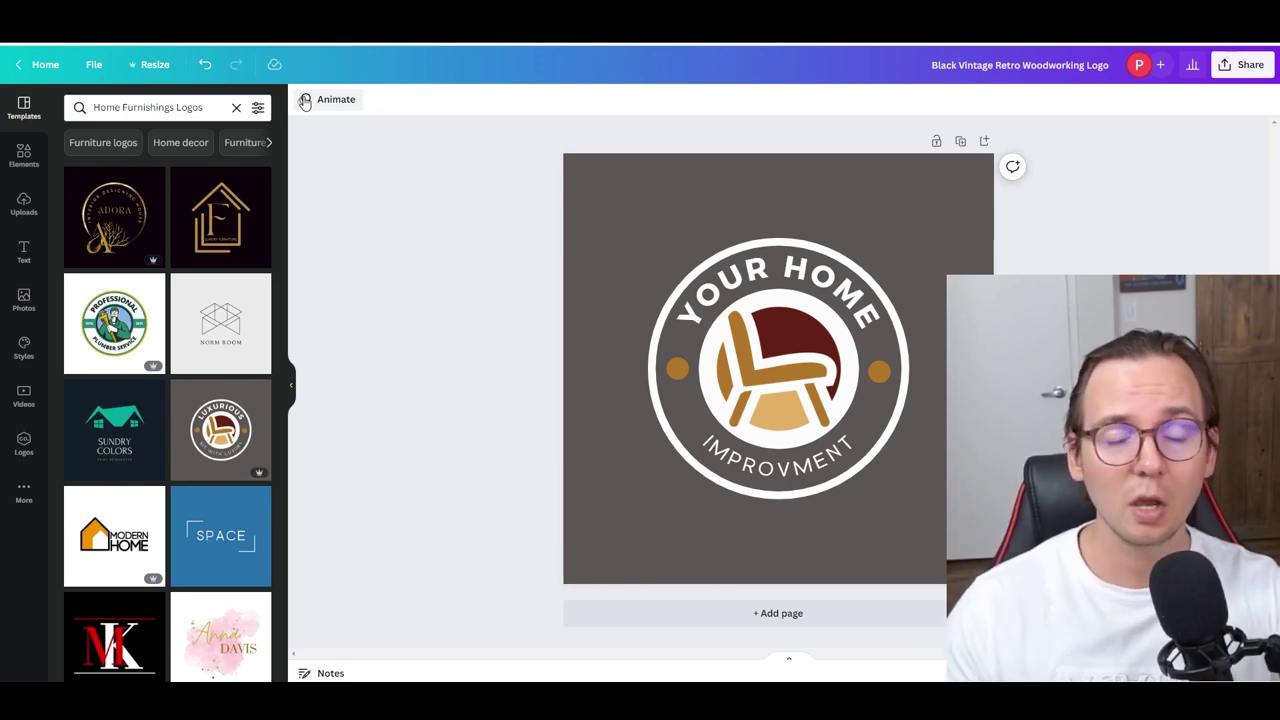
Leave the open logo design for the home page and search the templates for "logo".
left_click(42, 64)
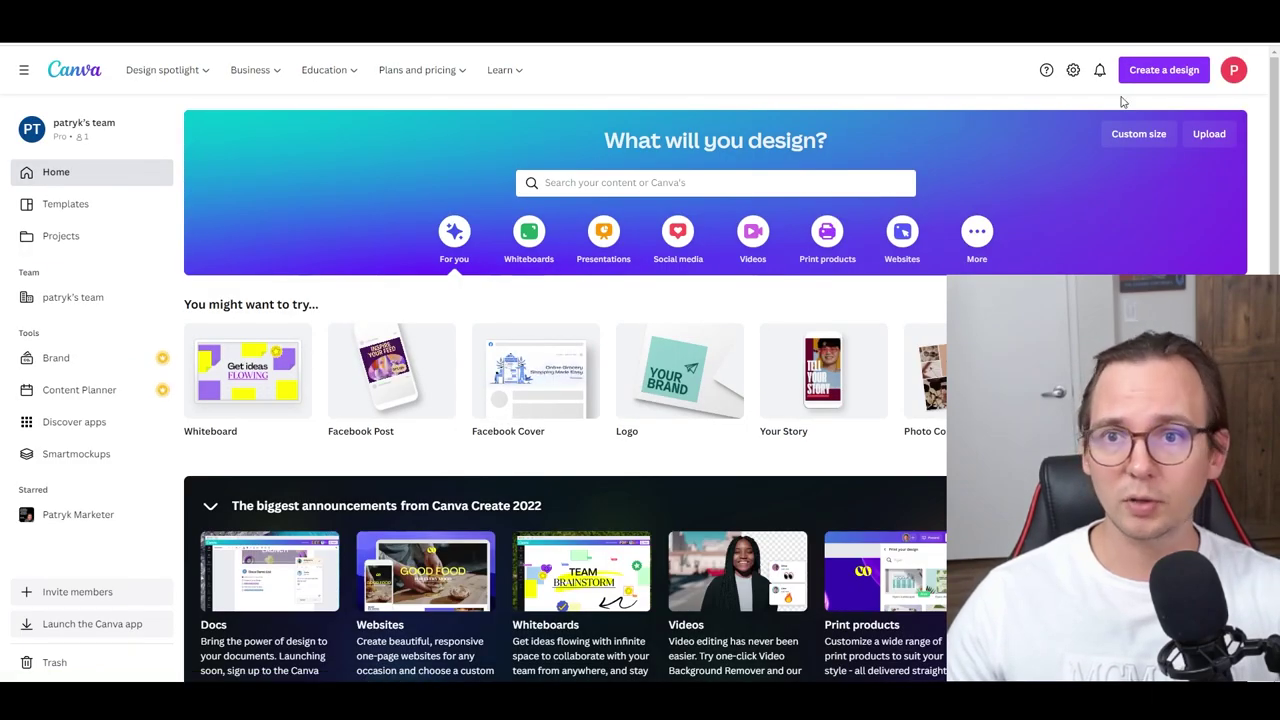
left_click(660, 183)
type("logo")
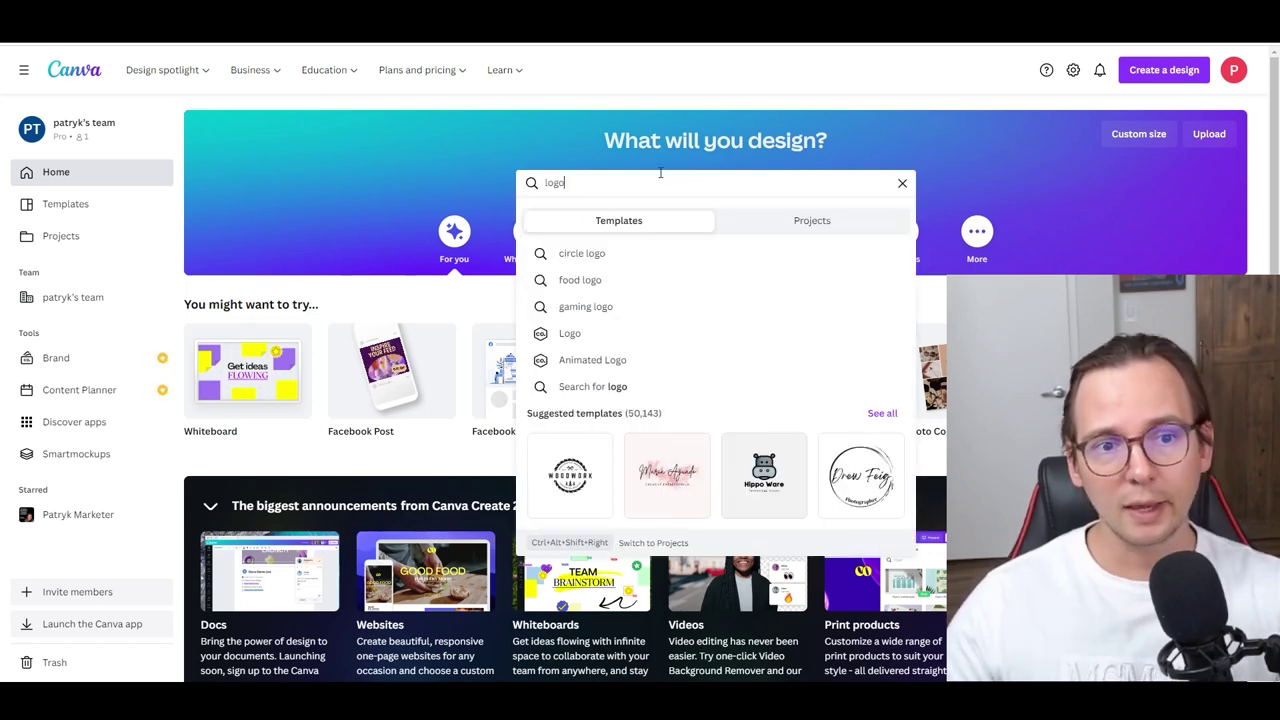
left_click(594, 333)
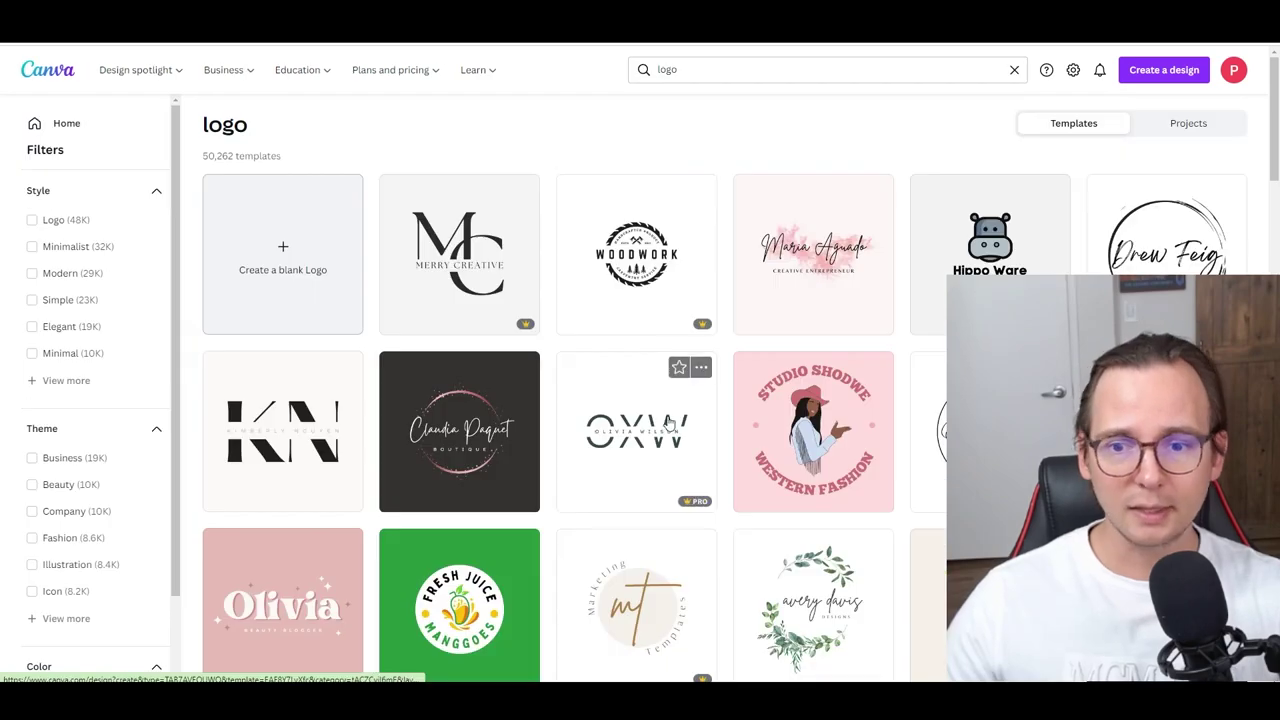
Look through the logo templates and create a blank Logo design.
scroll(660, 430, "down", 5)
scroll(660, 447, "down", 2)
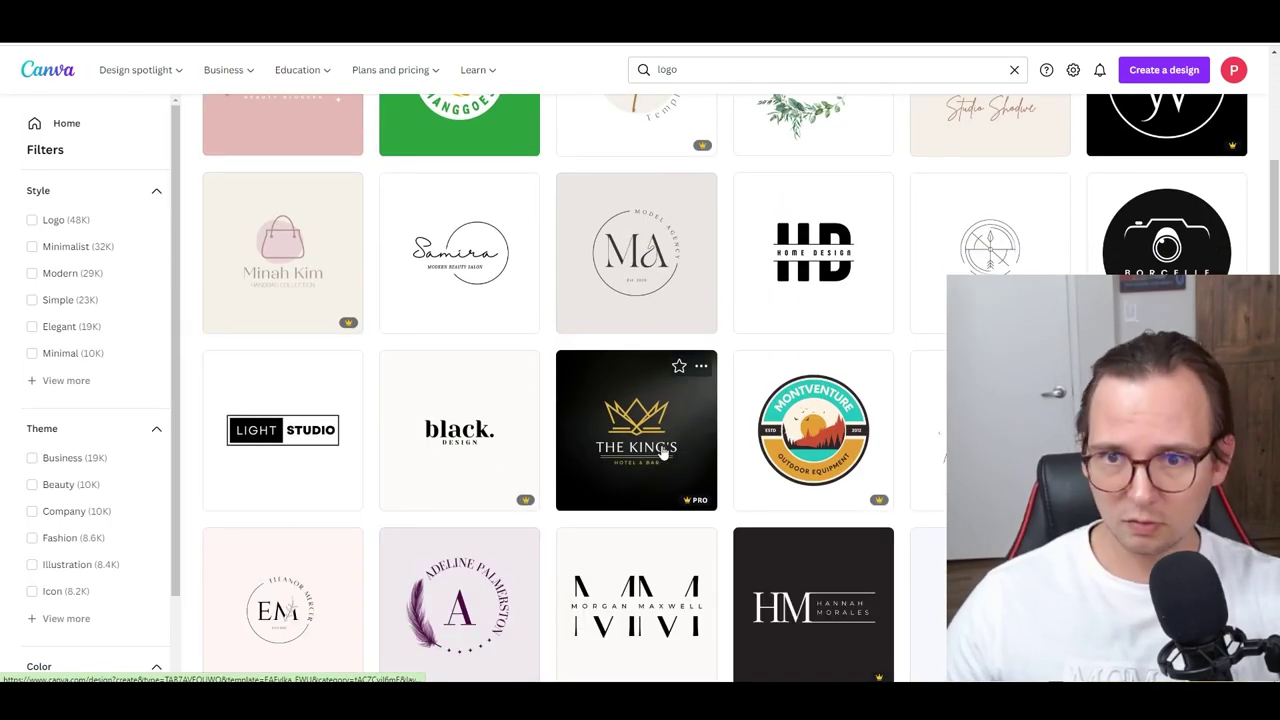
scroll(660, 452, "up", 5)
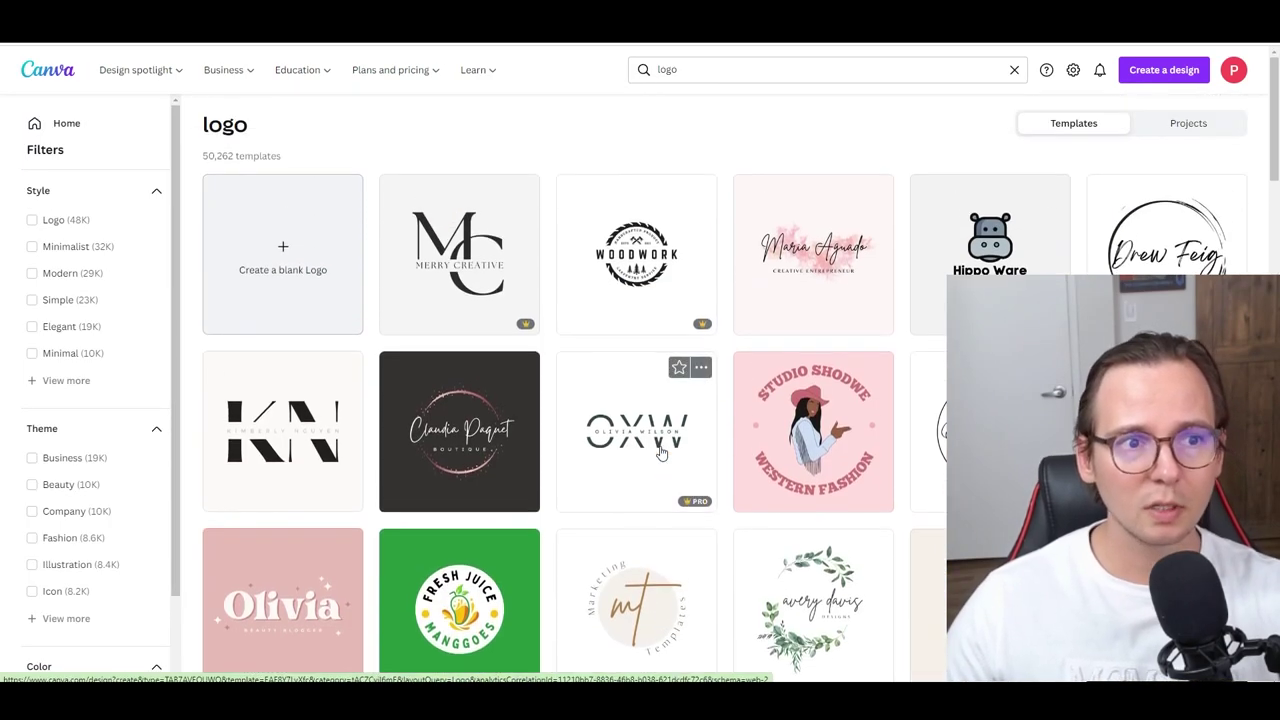
left_click(323, 279)
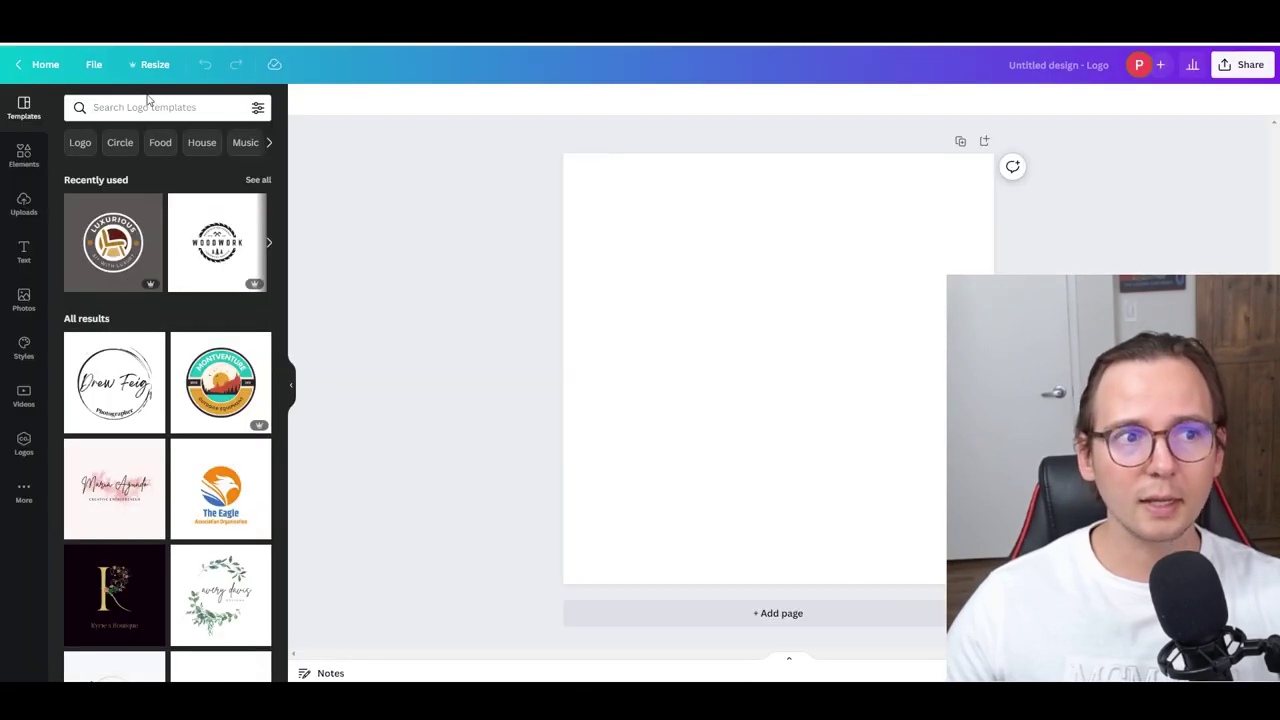
Find the Home Furnishings Logos templates and apply the round "Luxurious" chair logo to the blank page.
left_click(145, 107)
type("home")
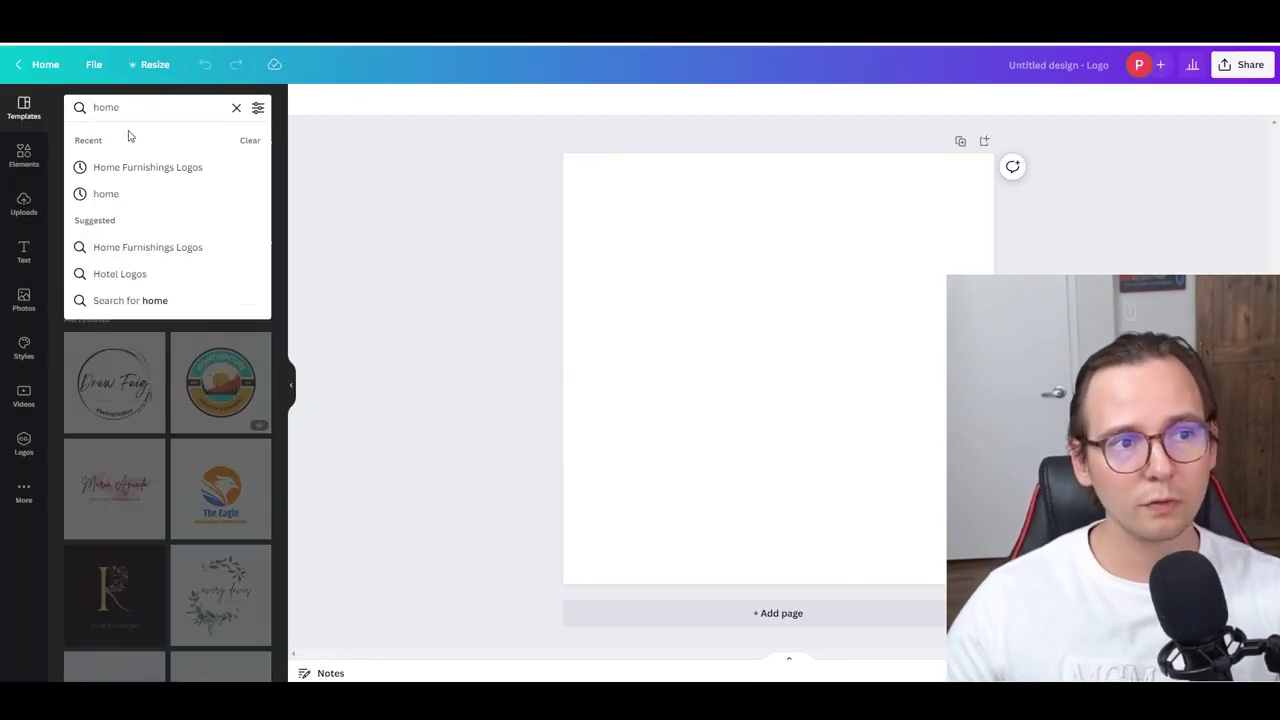
left_click(142, 166)
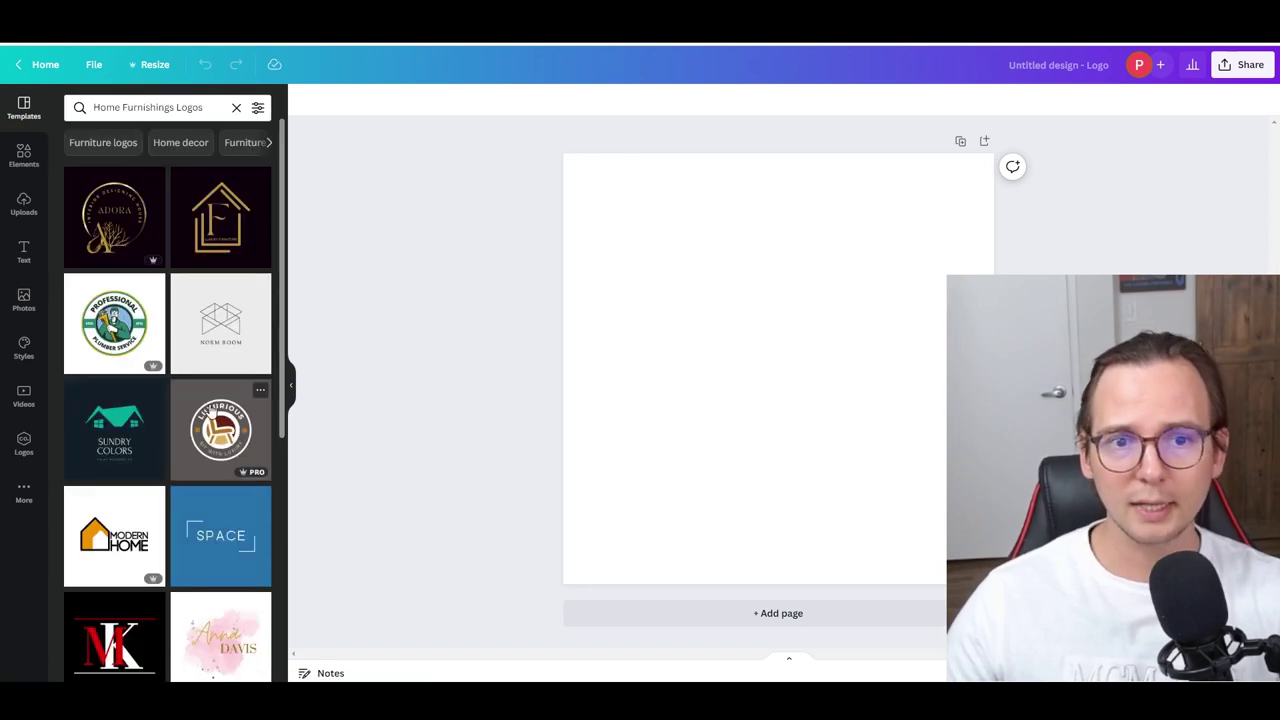
left_click(221, 416)
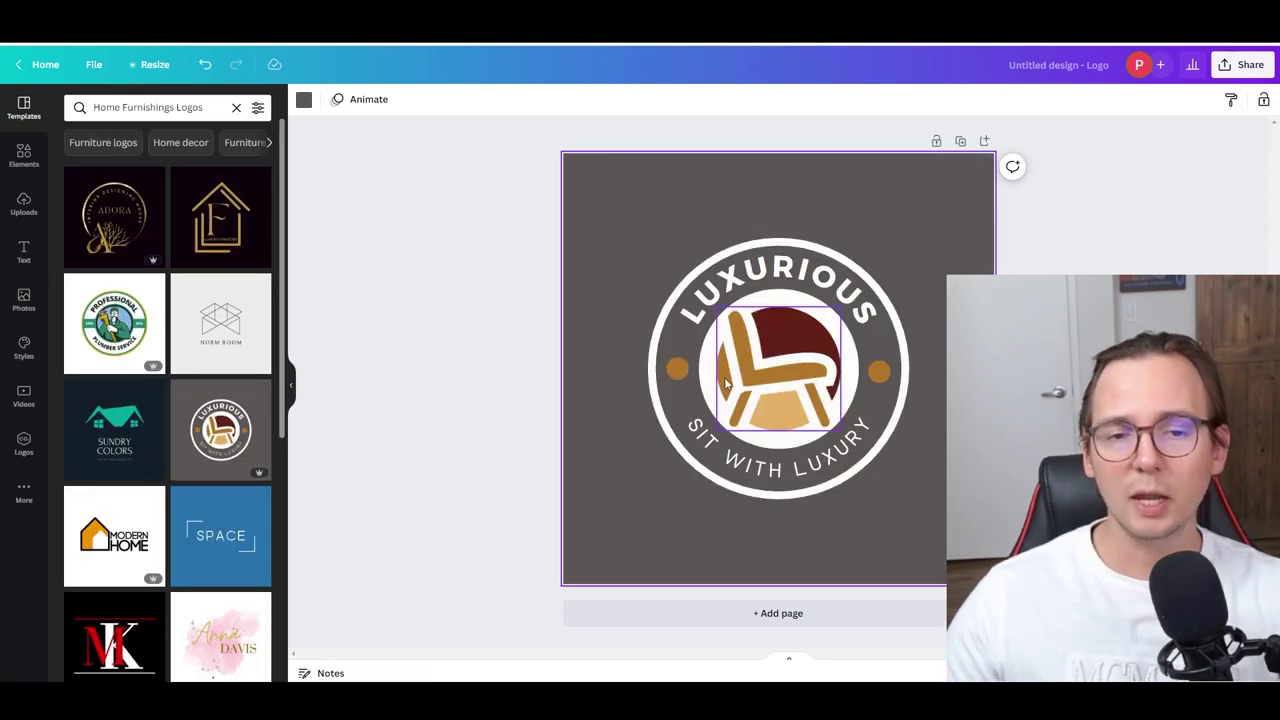
Recolor the brown parts of the chair graphic with the blue brand color.
left_click(835, 358)
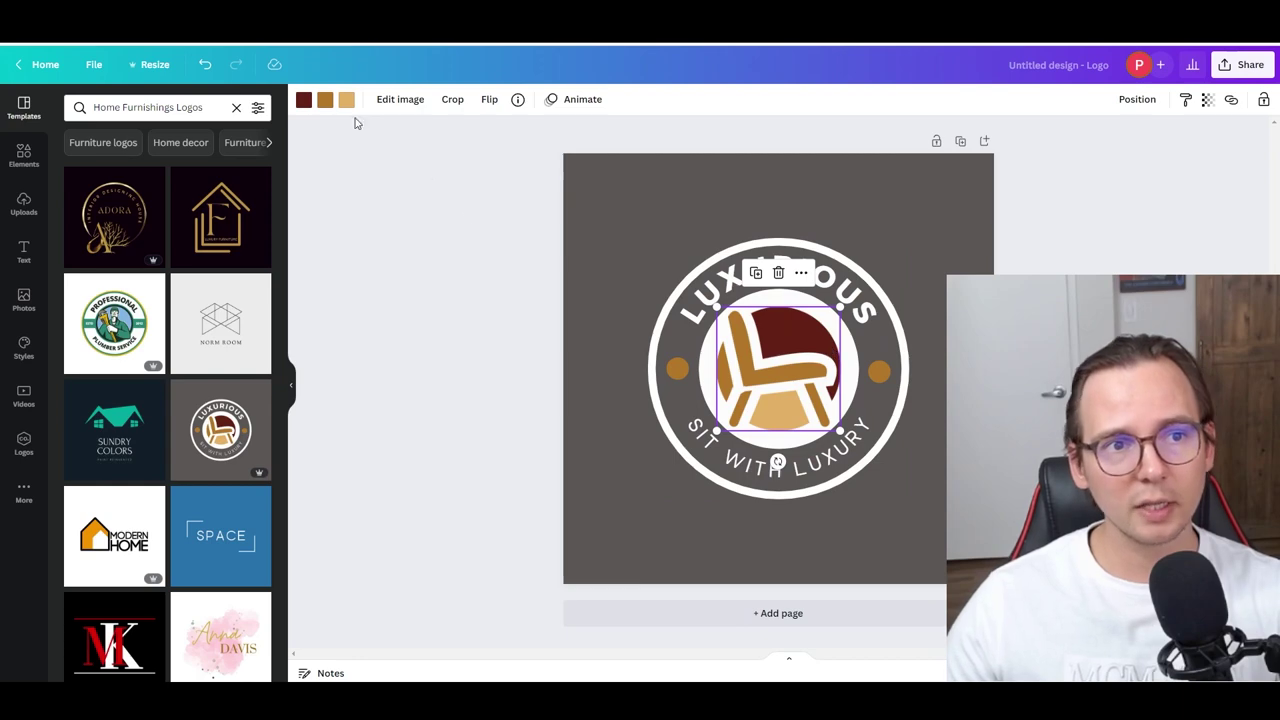
left_click(325, 100)
left_click(78, 300)
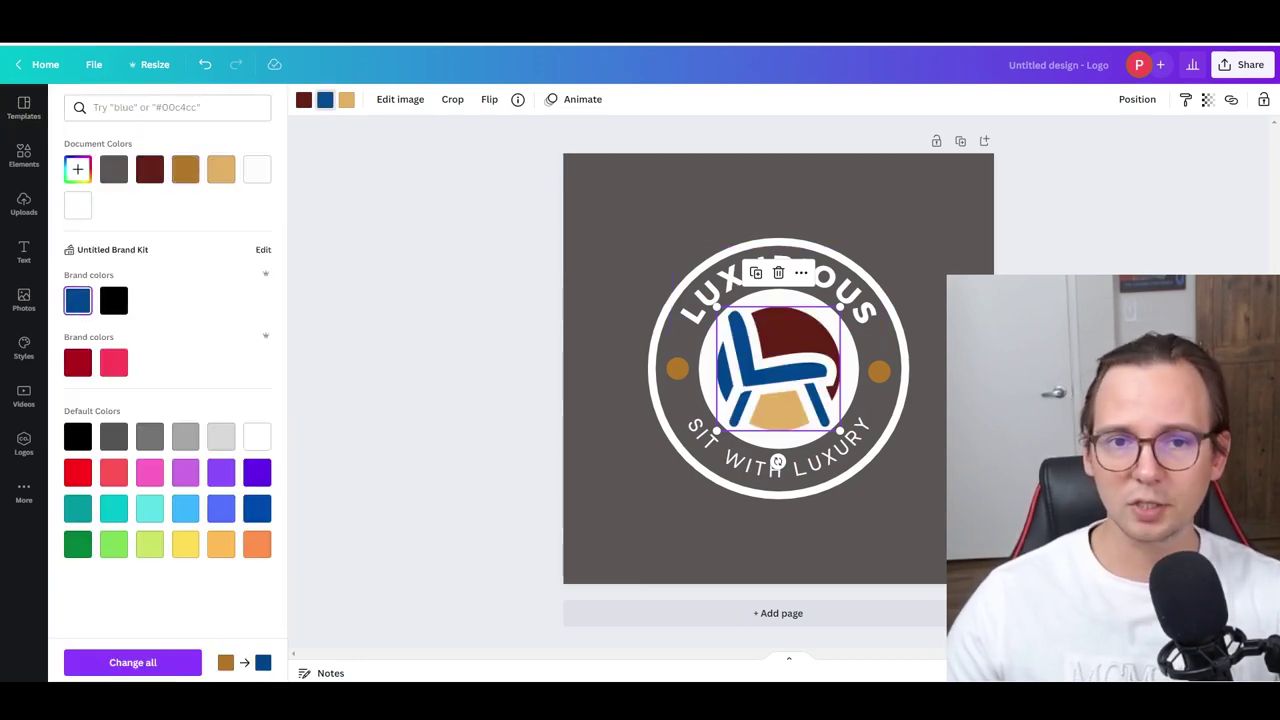
key("Escape")
Replace the curved "LUXURIOUS" text above the chair with "YOUR HOME".
left_click(853, 300)
left_click(853, 302)
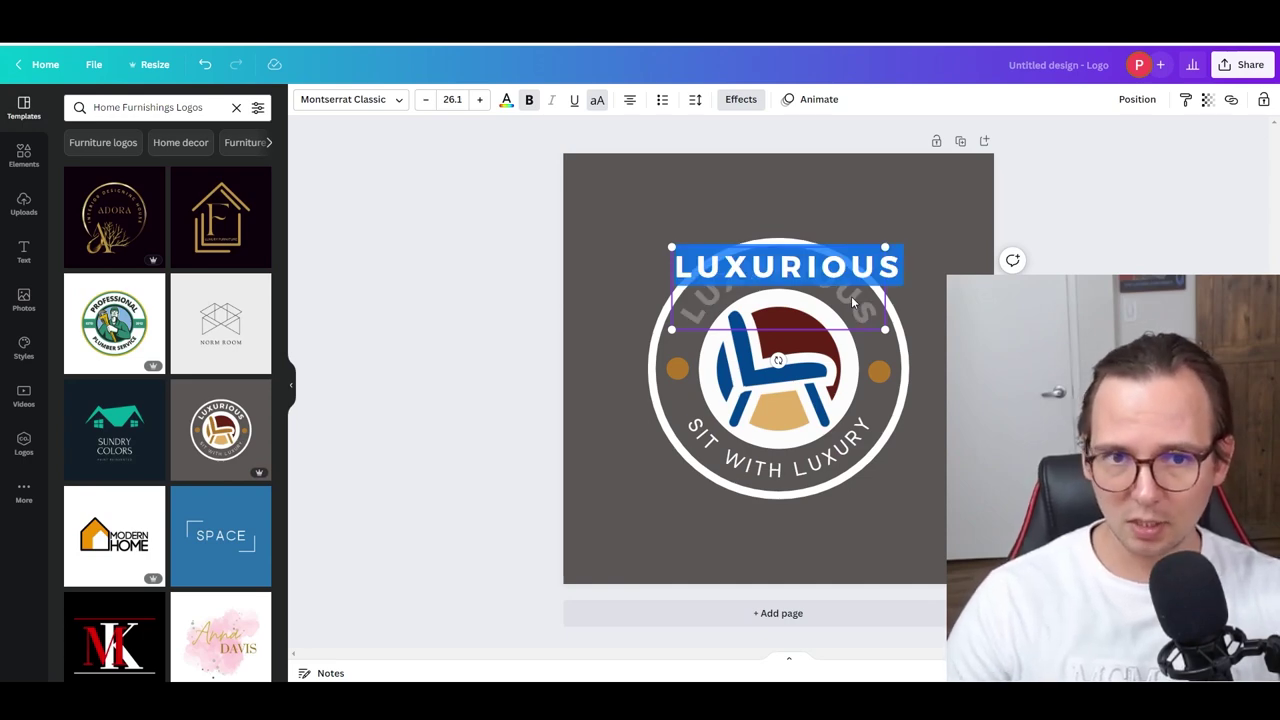
type("YOUR HOME")
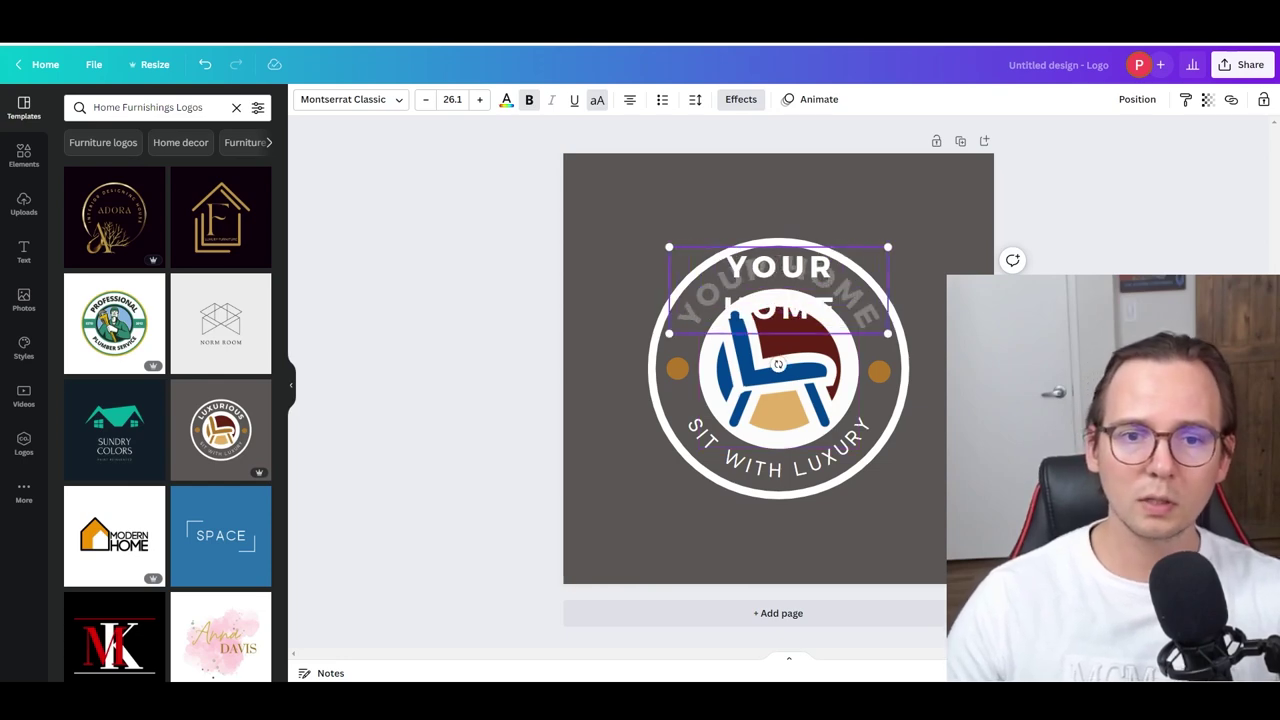
Replace the curved "SIT WITH LUXURY" text below the chair with "IMPROVMENT".
left_click(805, 497)
left_click(796, 460)
double_click(796, 460)
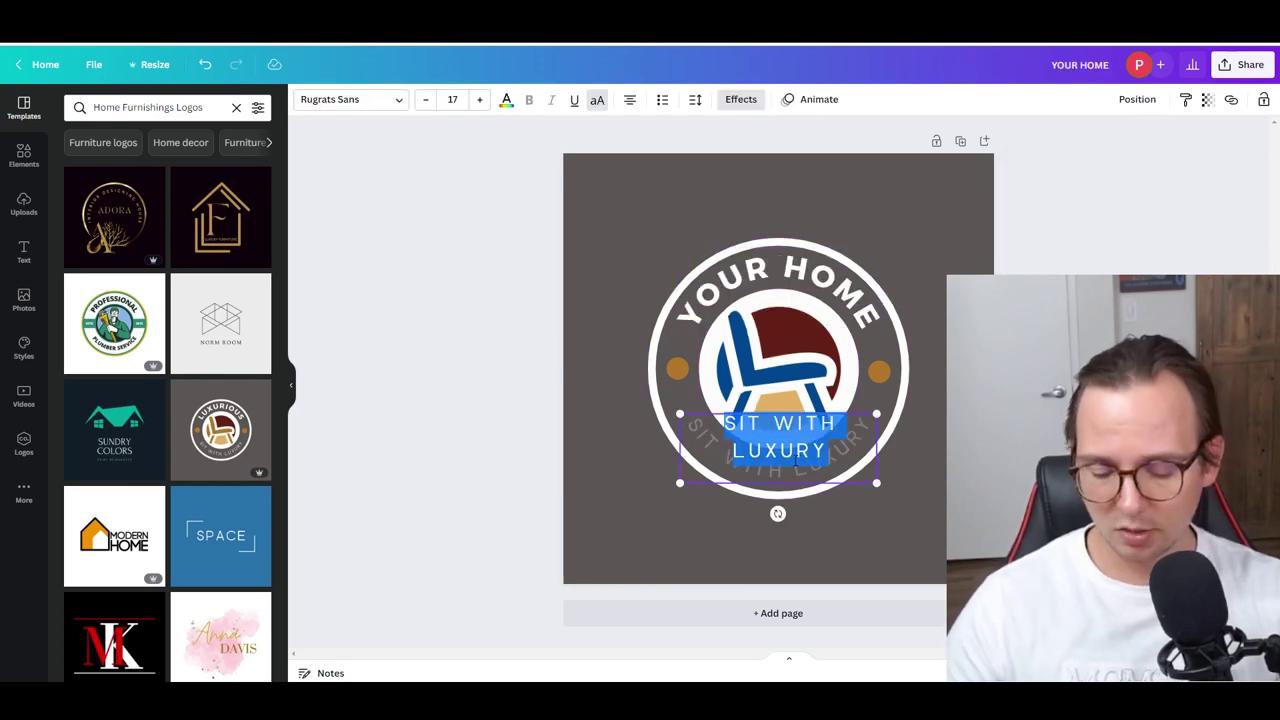
type("IMPROVEMENT")
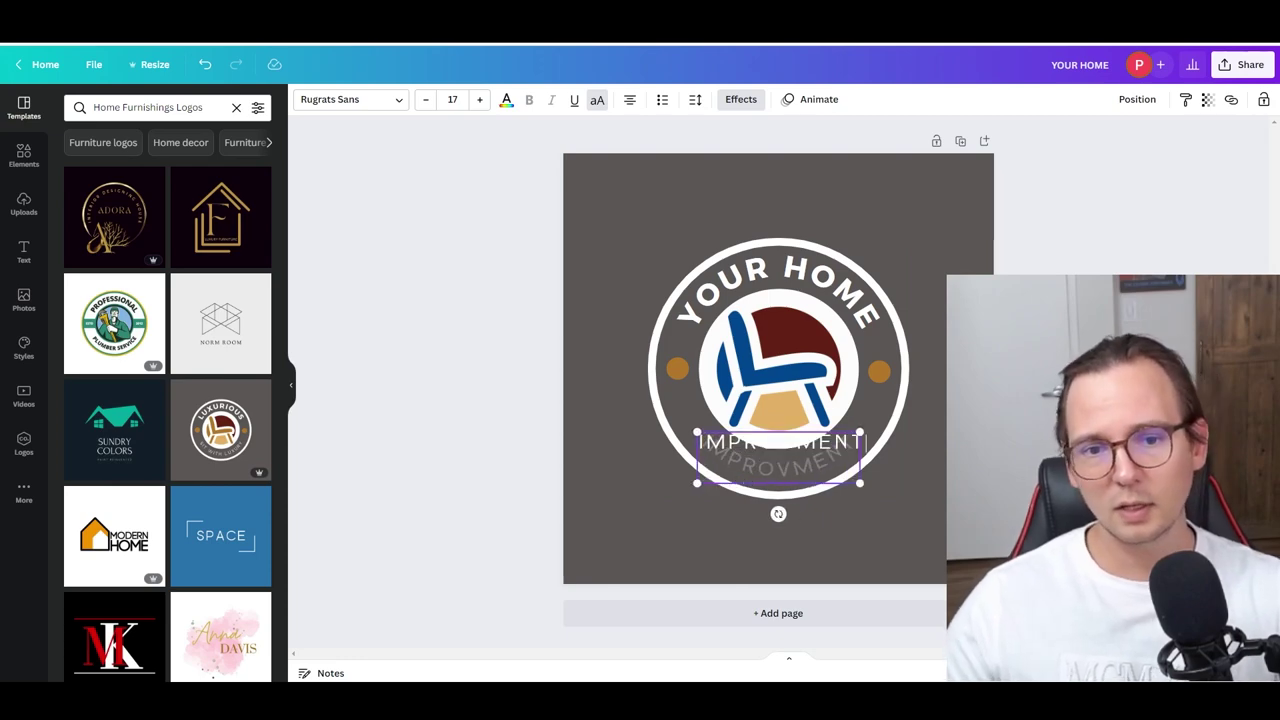
left_click(934, 505)
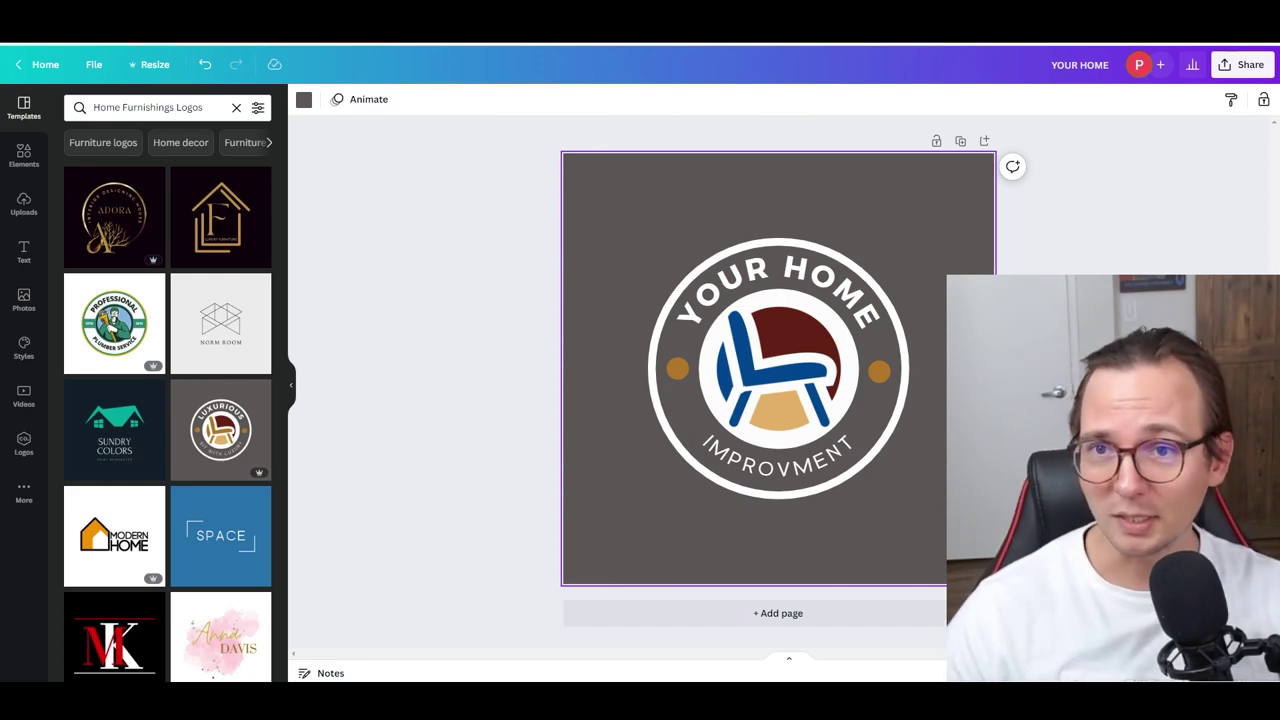
Download the logo as a PNG and add YOUR HOME.png as the profile photo in the Facebook Page setup.
left_click(1226, 68)
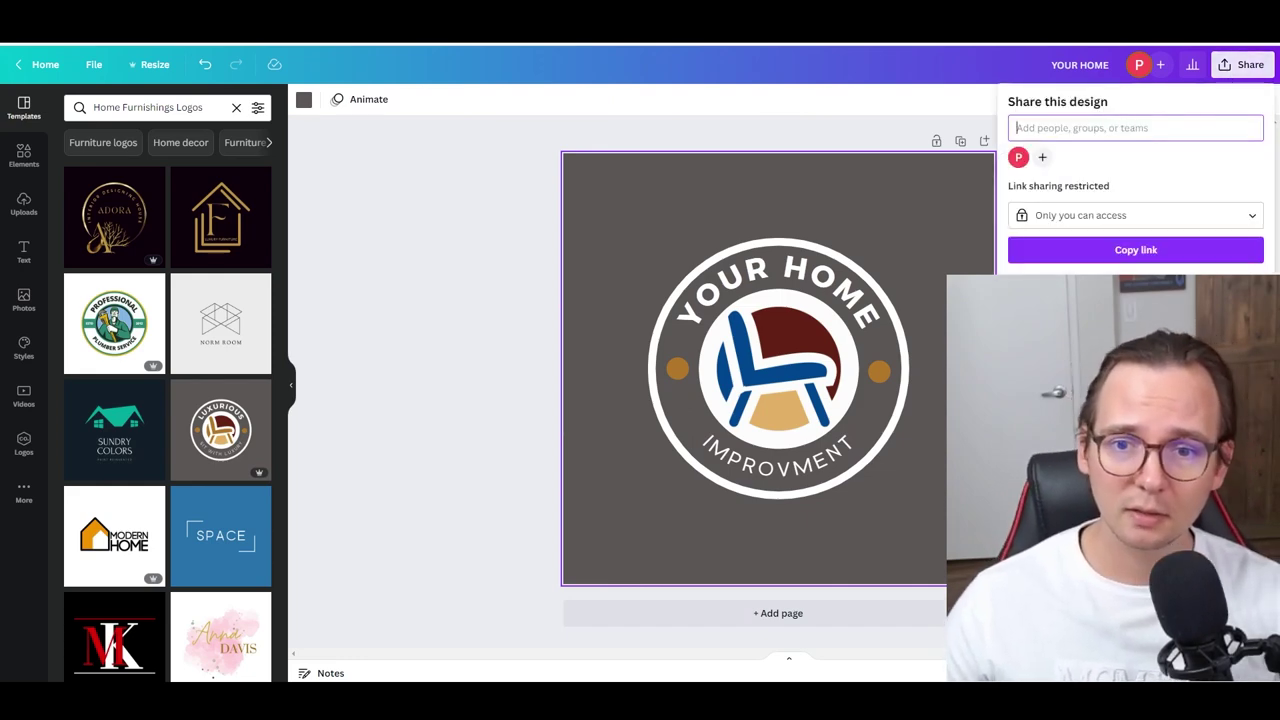
left_click(1040, 305)
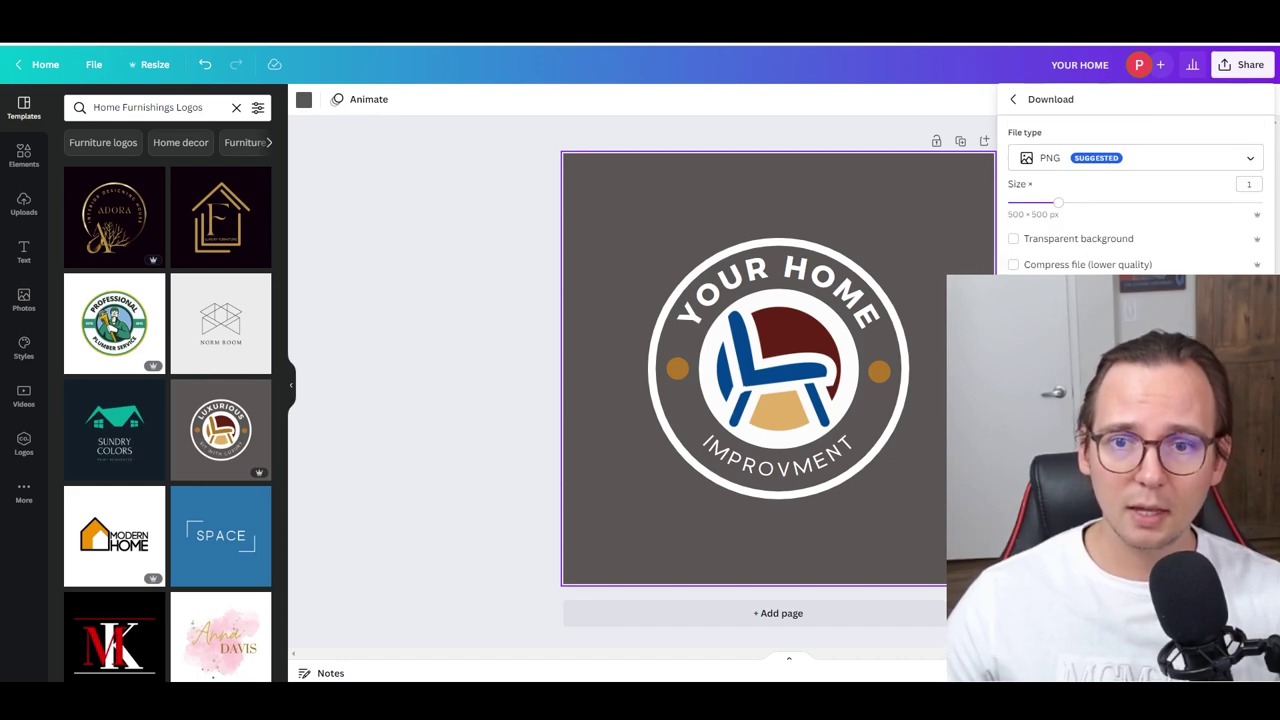
key("Escape")
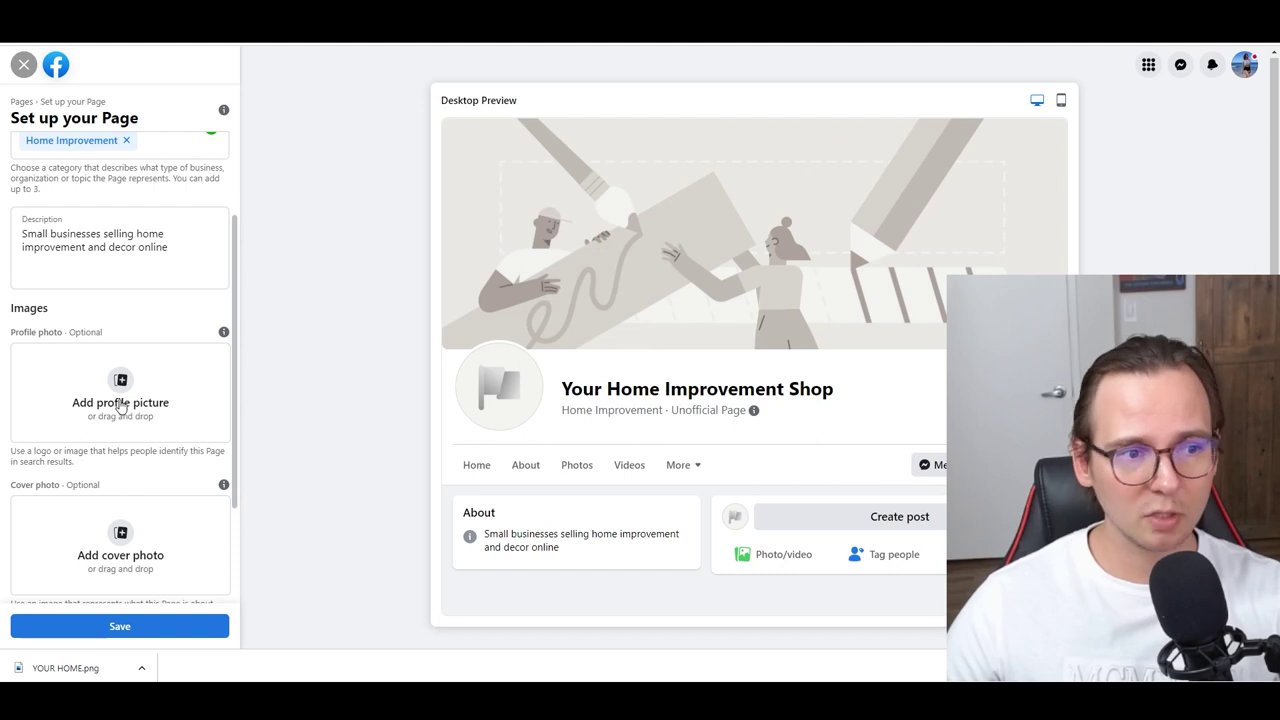
left_click_drag(94, 660, 131, 418)
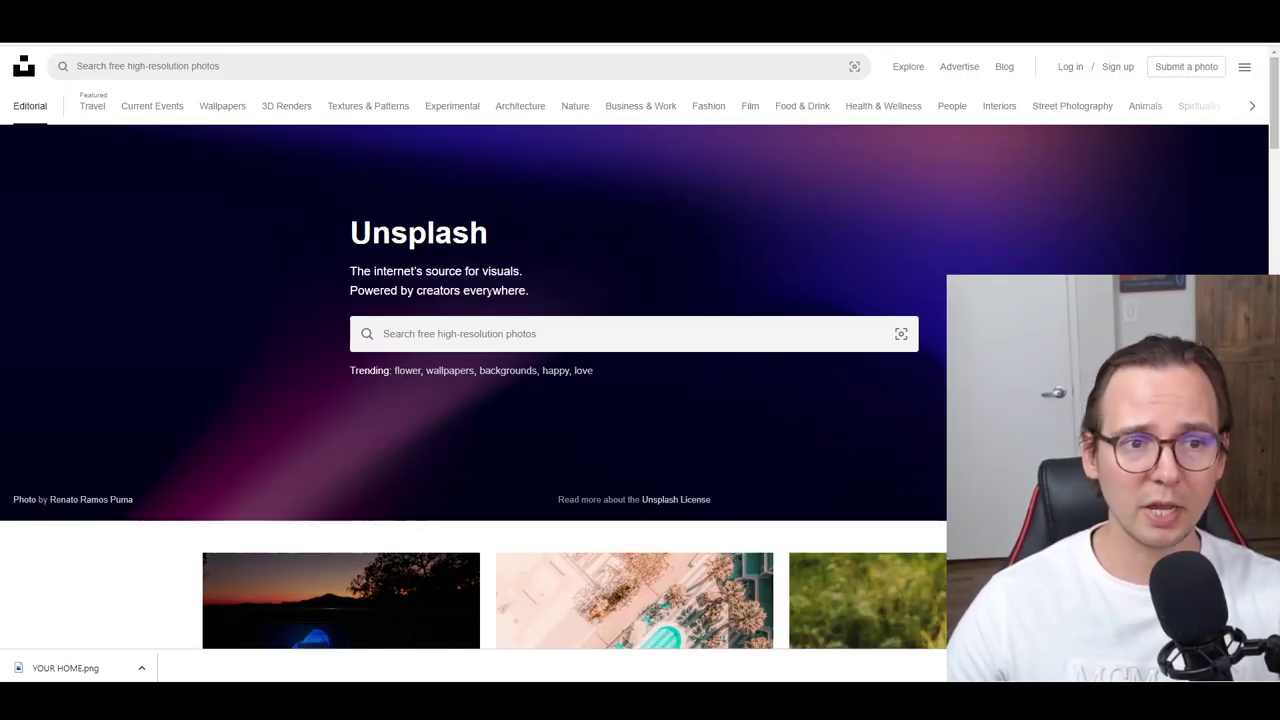
Search Unsplash for "furniture" photos.
left_click(497, 334)
type("furnit")
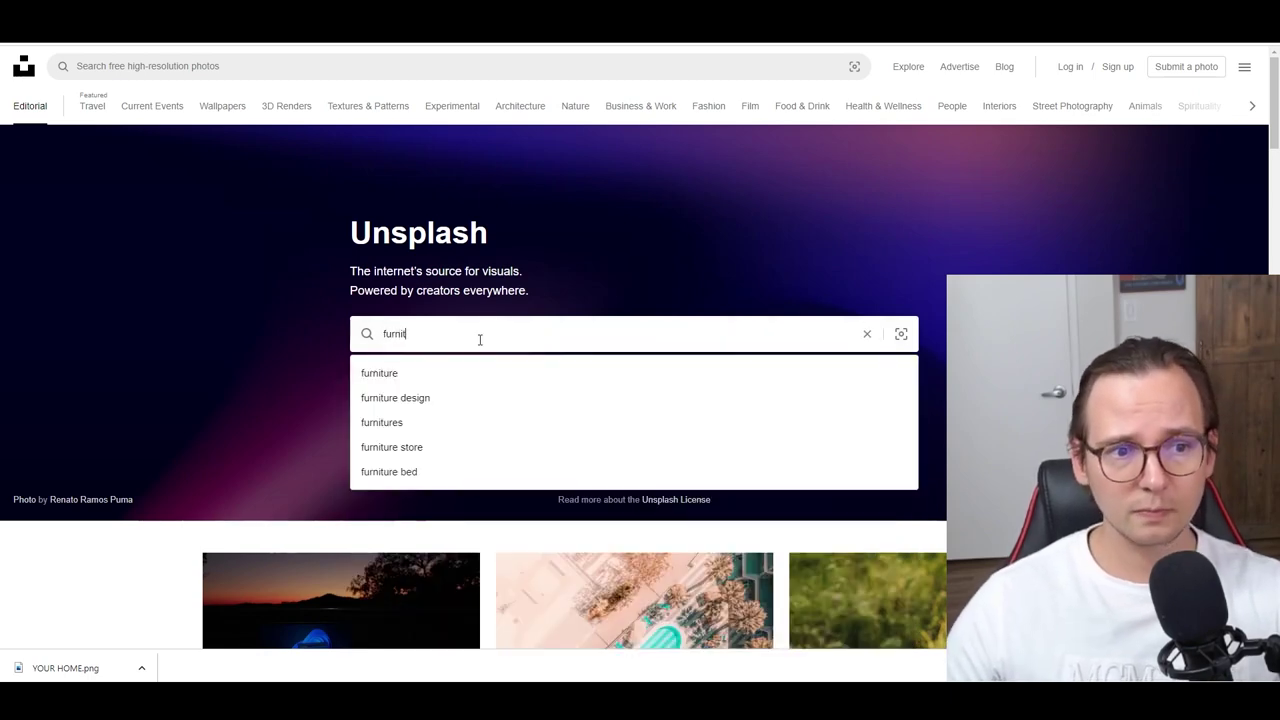
left_click(409, 377)
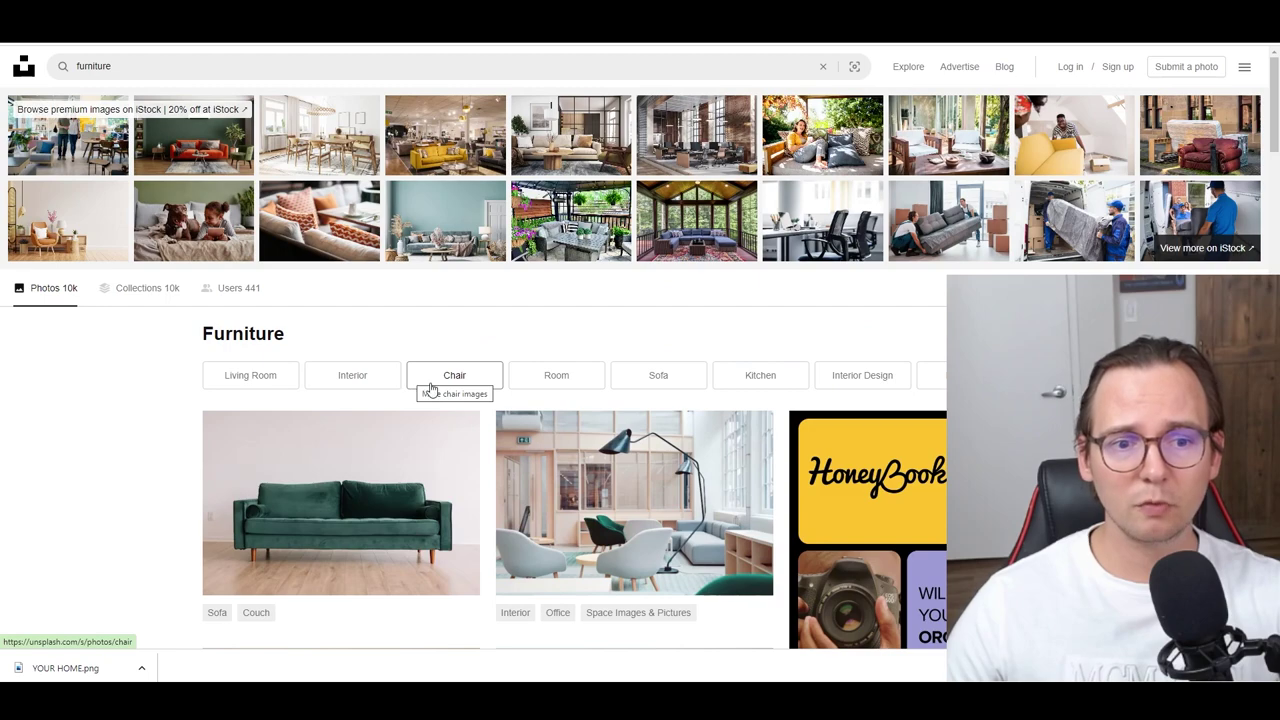
Pick the Spacejoy living room photo with the light sofa and round wall clock from the furniture results and download it.
scroll(430, 388, "down", 2)
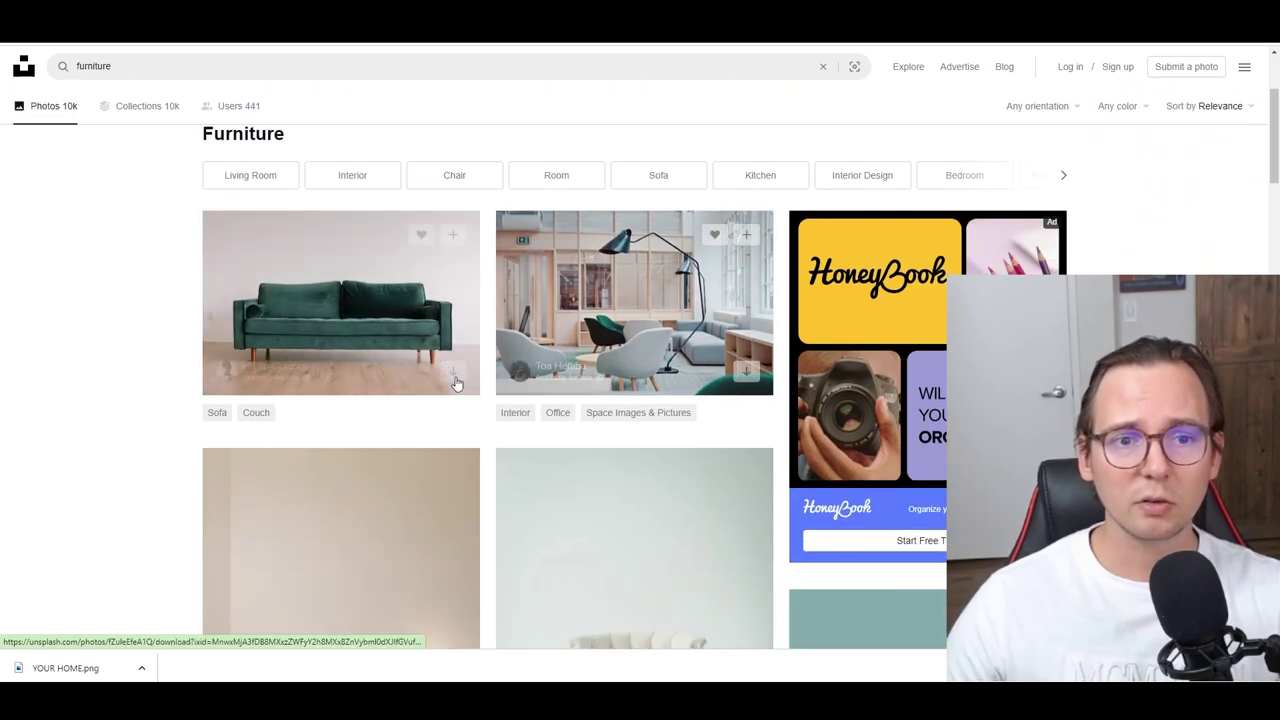
scroll(453, 373, "down", 5)
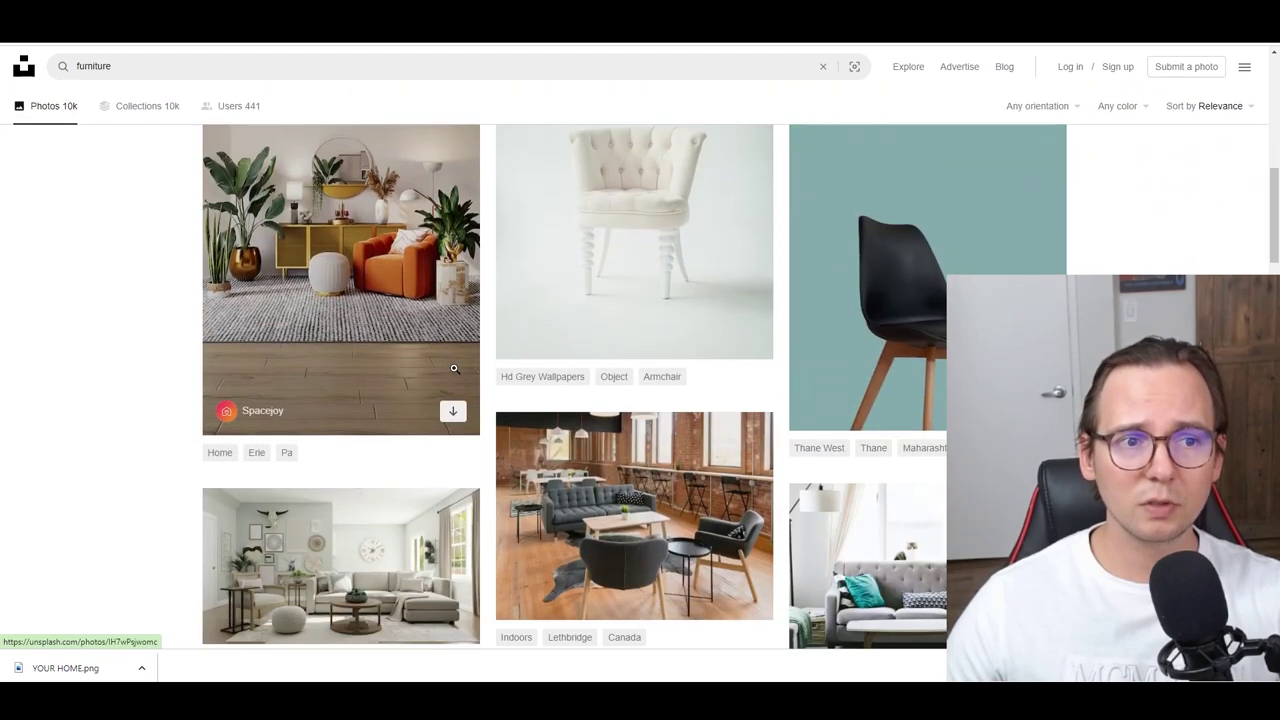
scroll(455, 373, "up", 2)
scroll(460, 380, "down", 2)
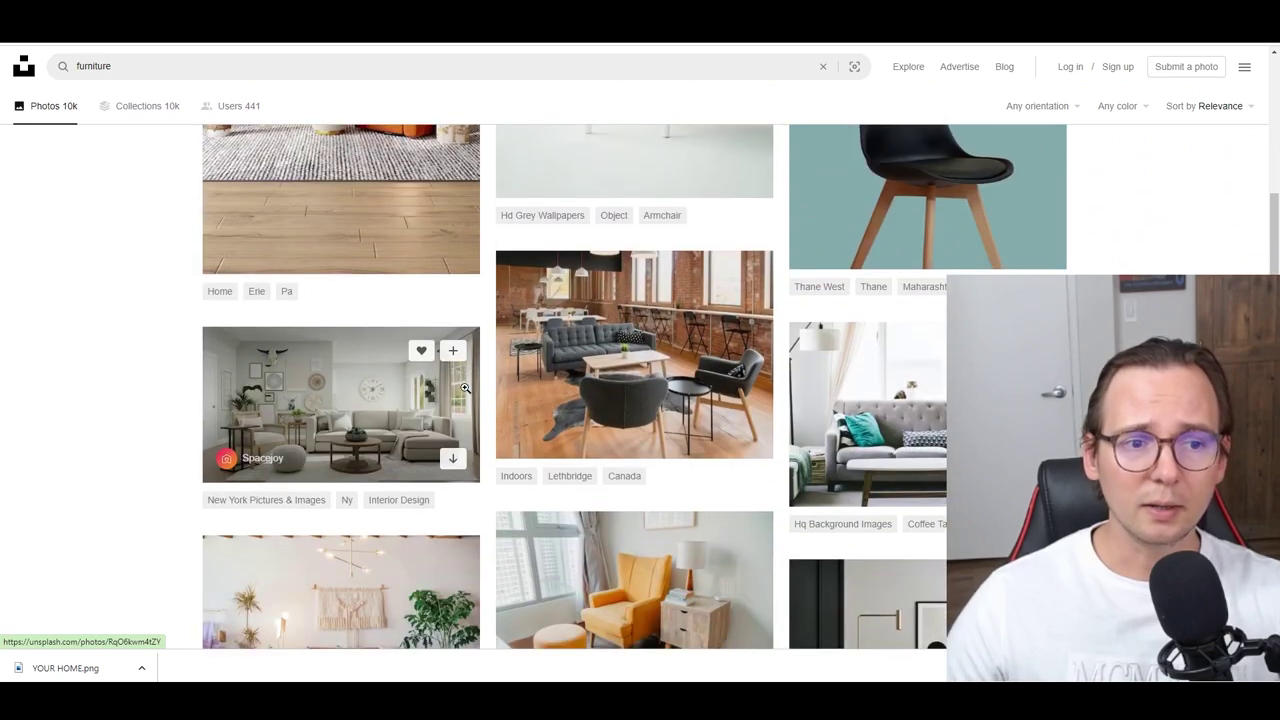
left_click(363, 424)
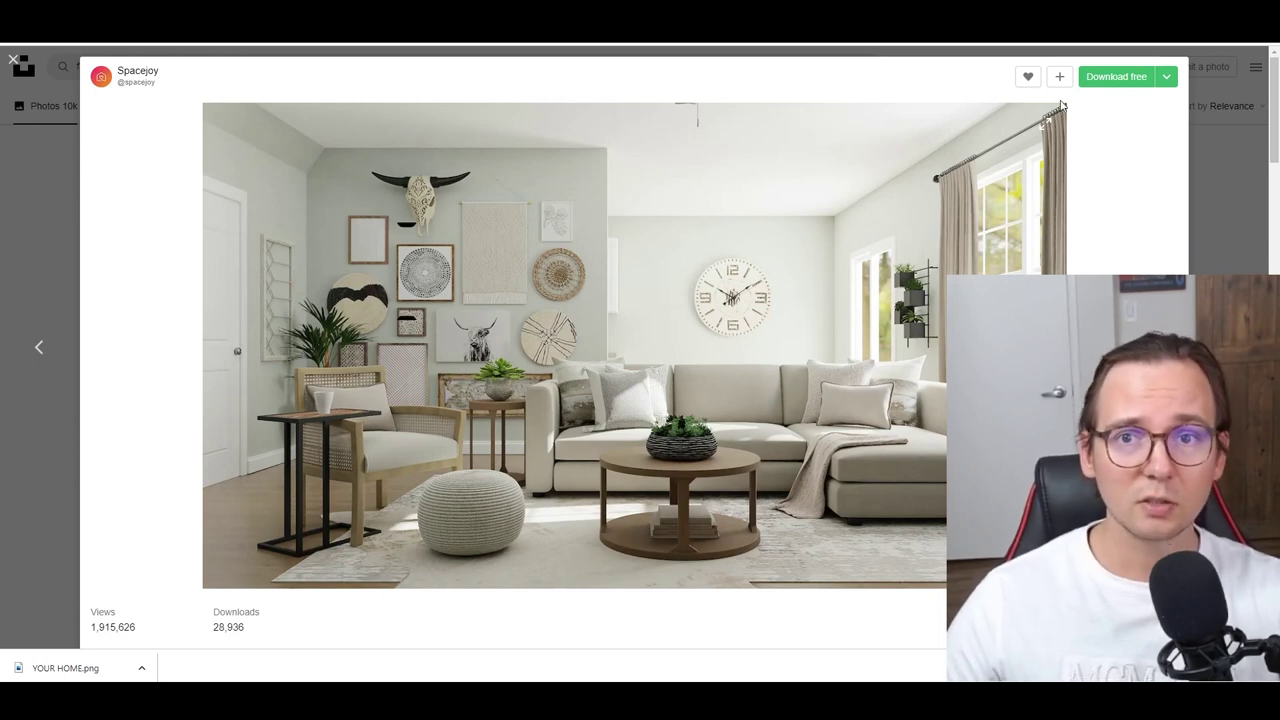
left_click(1107, 76)
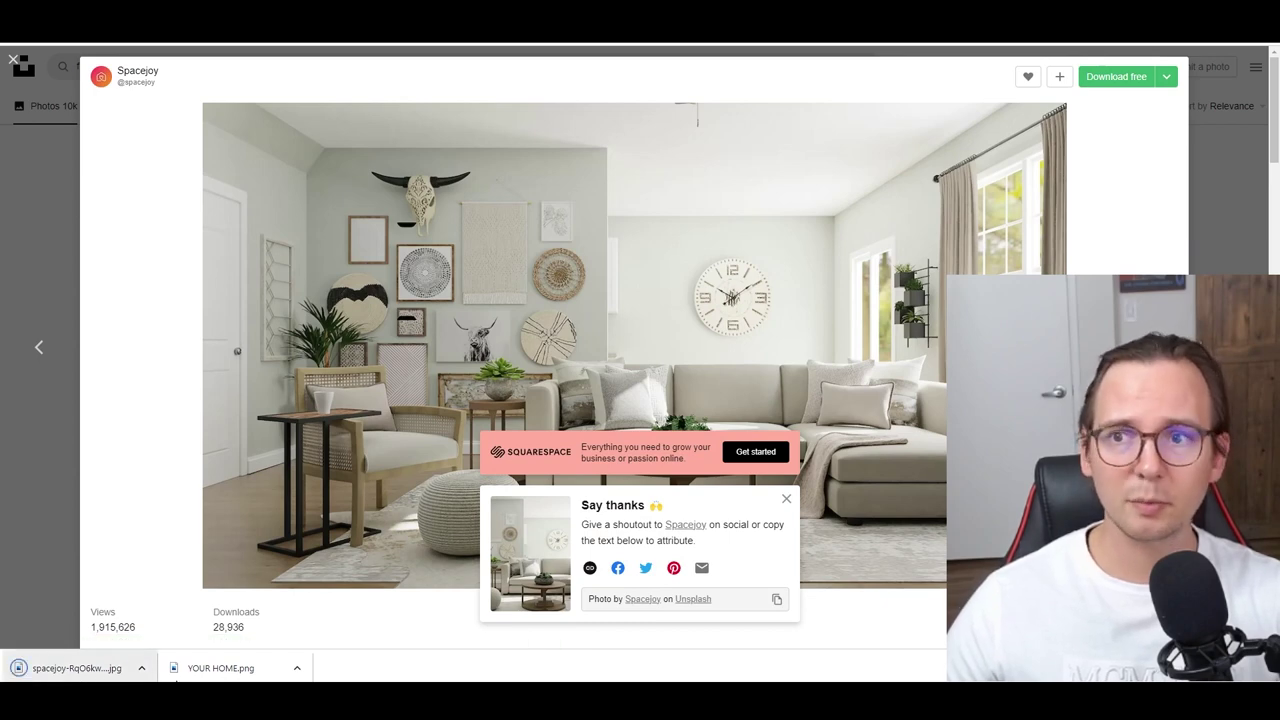
Switch back to the Facebook Page setup and add the downloaded spacejoy living room image as the cover photo.
key("ctrl+Tab")
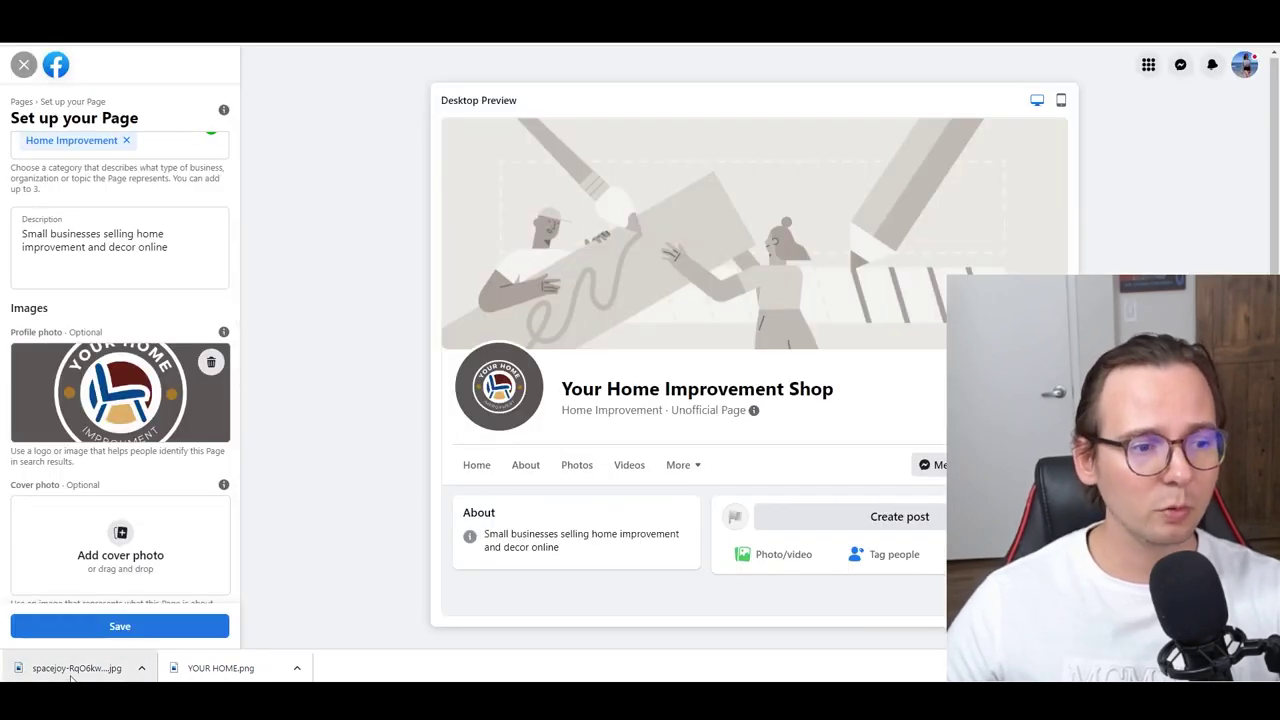
left_click_drag(113, 569, 148, 572)
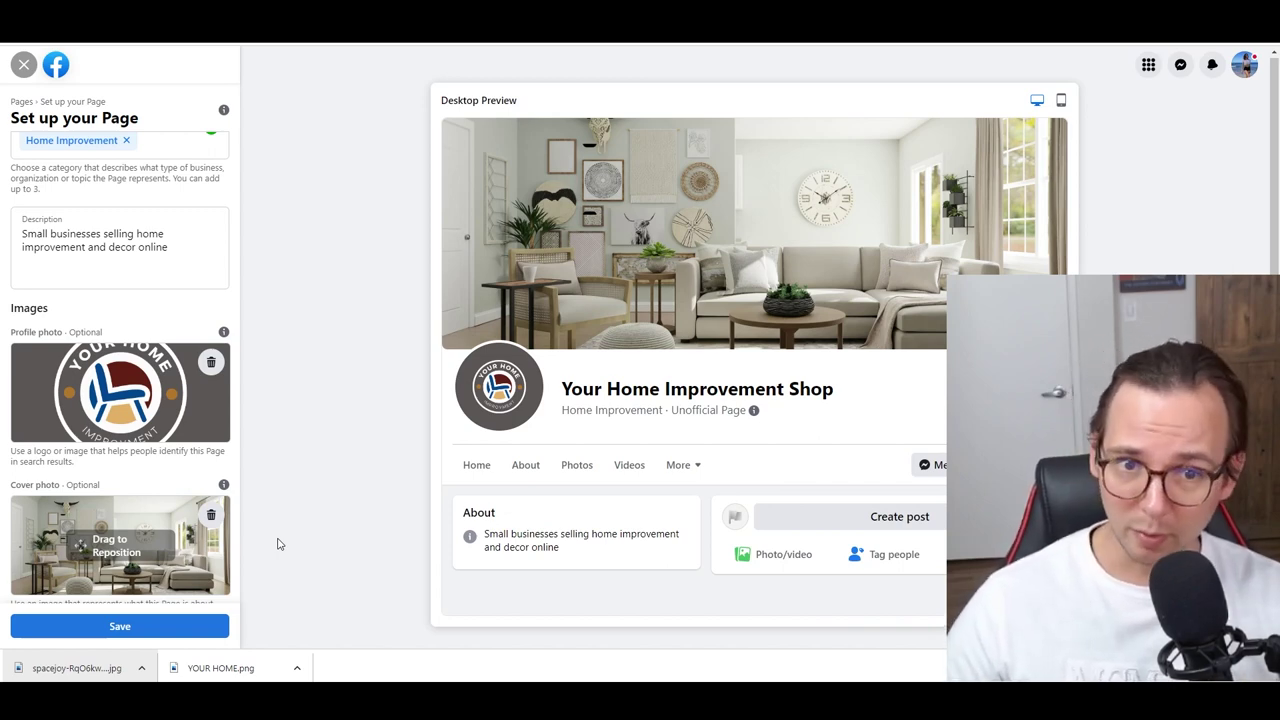
scroll(115, 482, "down", 3)
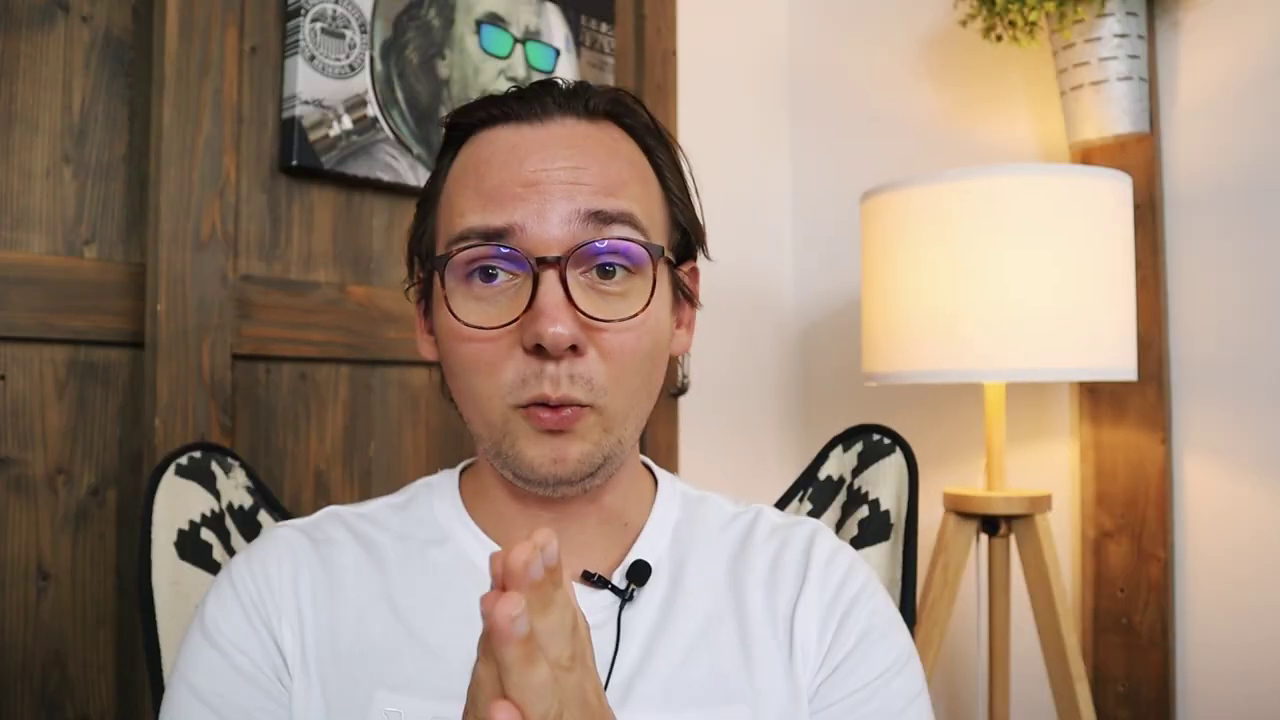
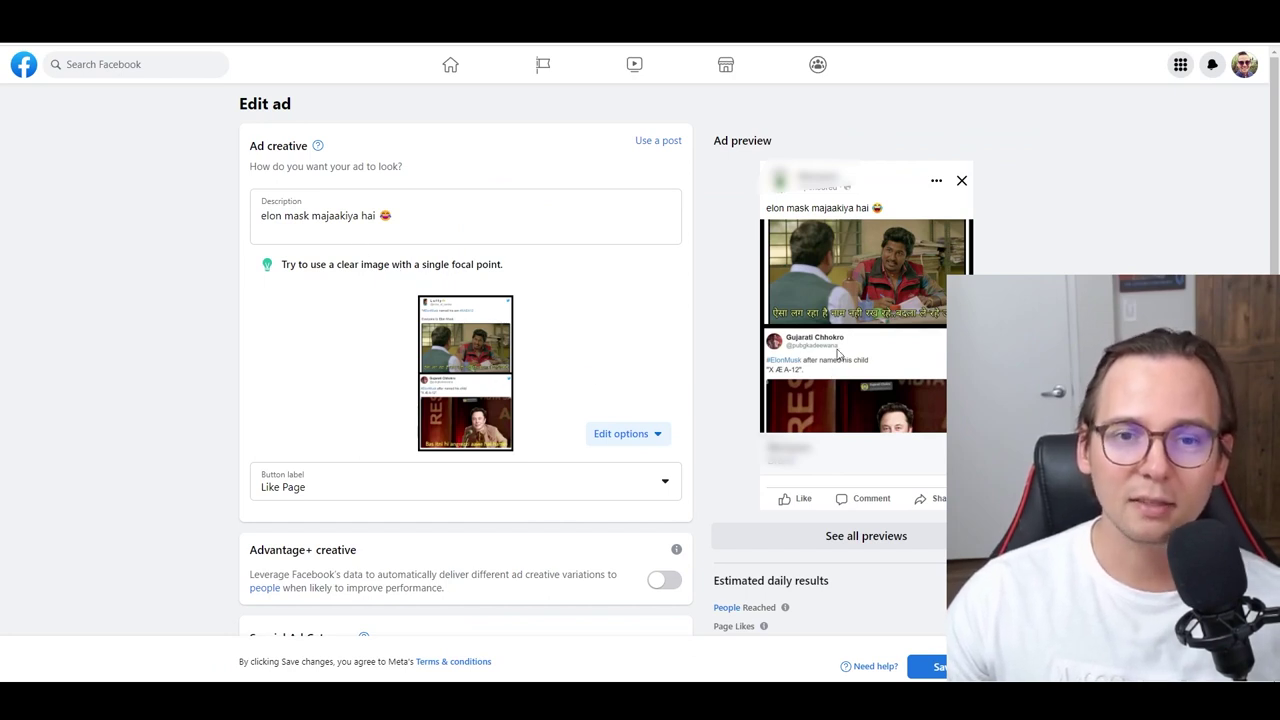
scroll(838, 350, "down", 1)
scroll(845, 340, "up", 1)
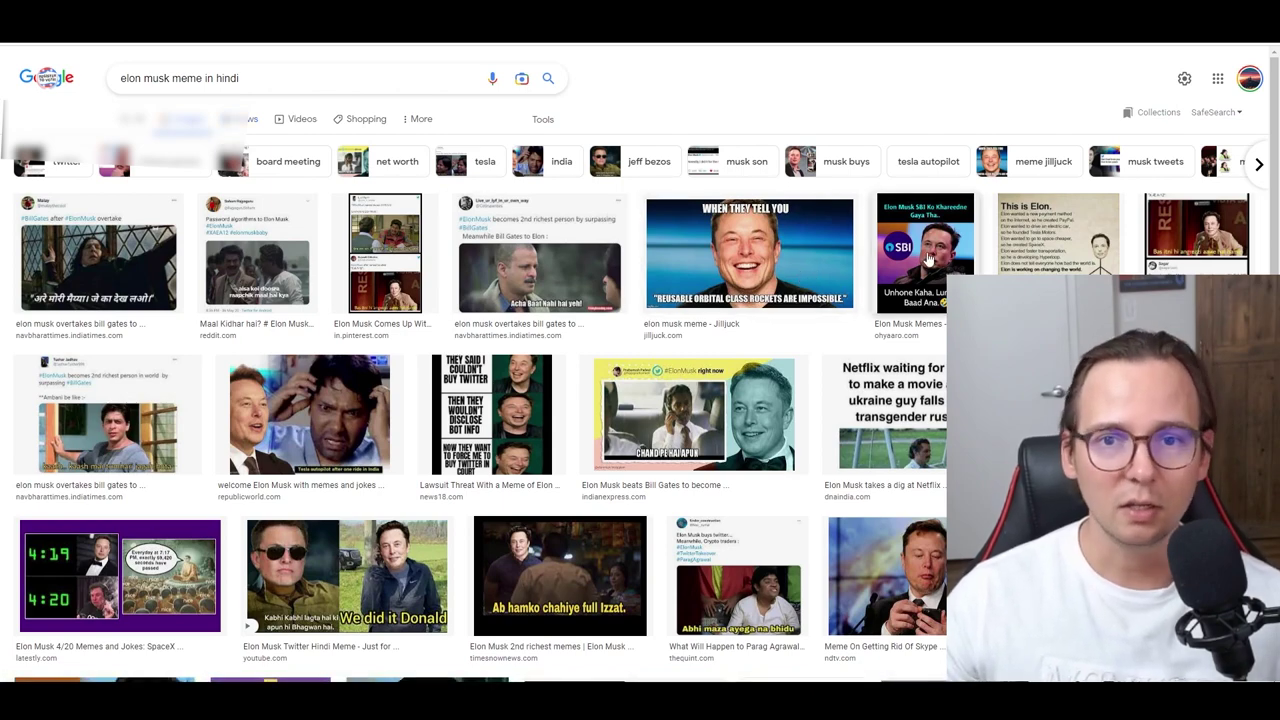
Preview the "This is Elon" meme and browse further image results for "elon musk meme in hindi".
left_click(1015, 268)
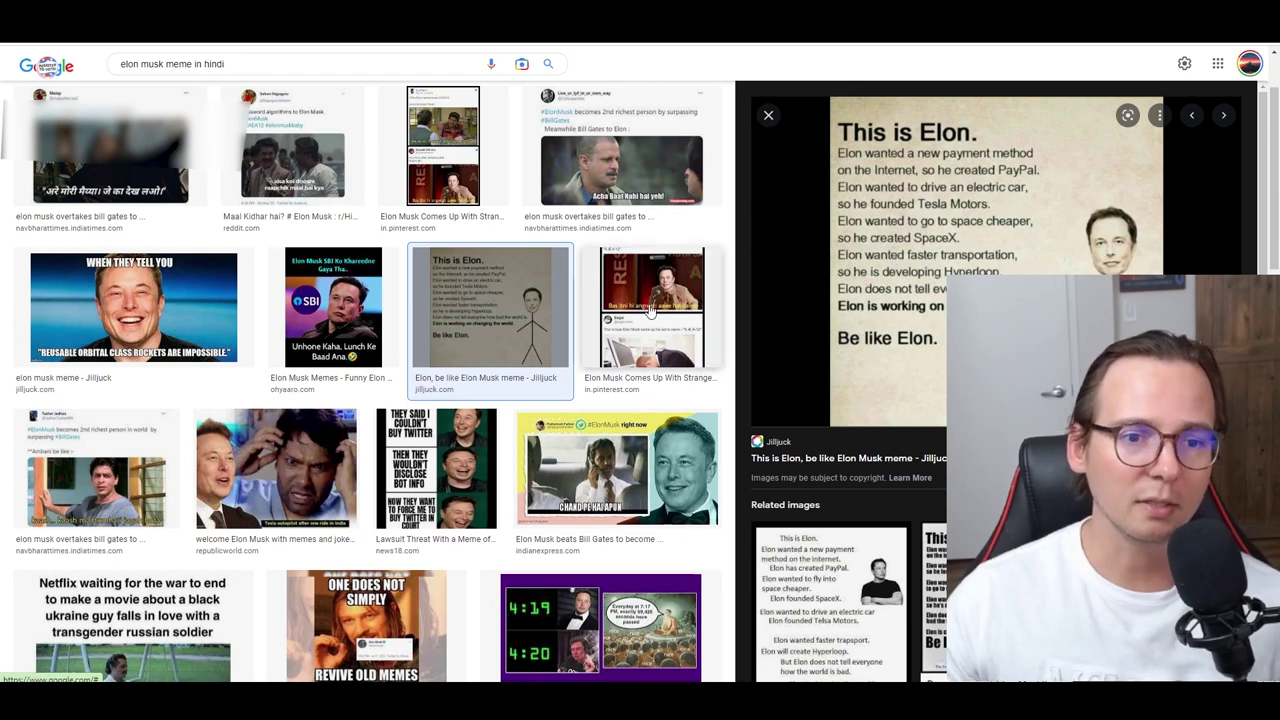
scroll(620, 330, "down", 4)
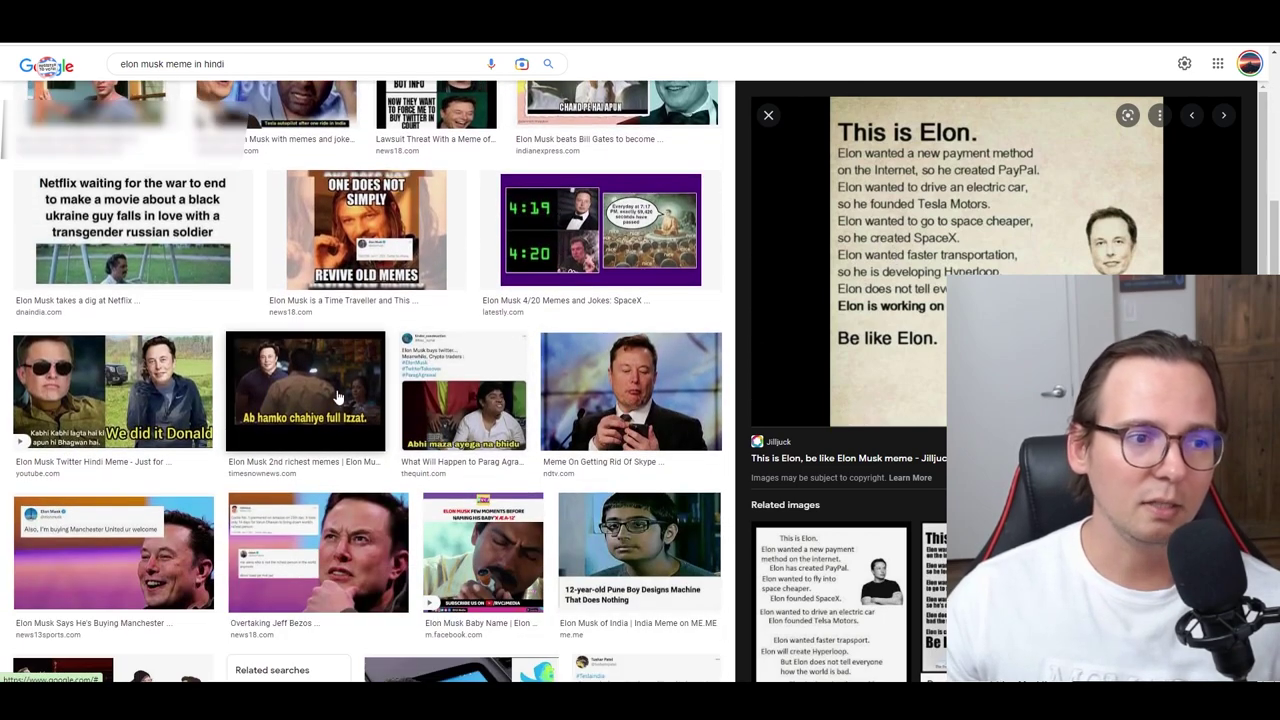
scroll(338, 397, "down", 3)
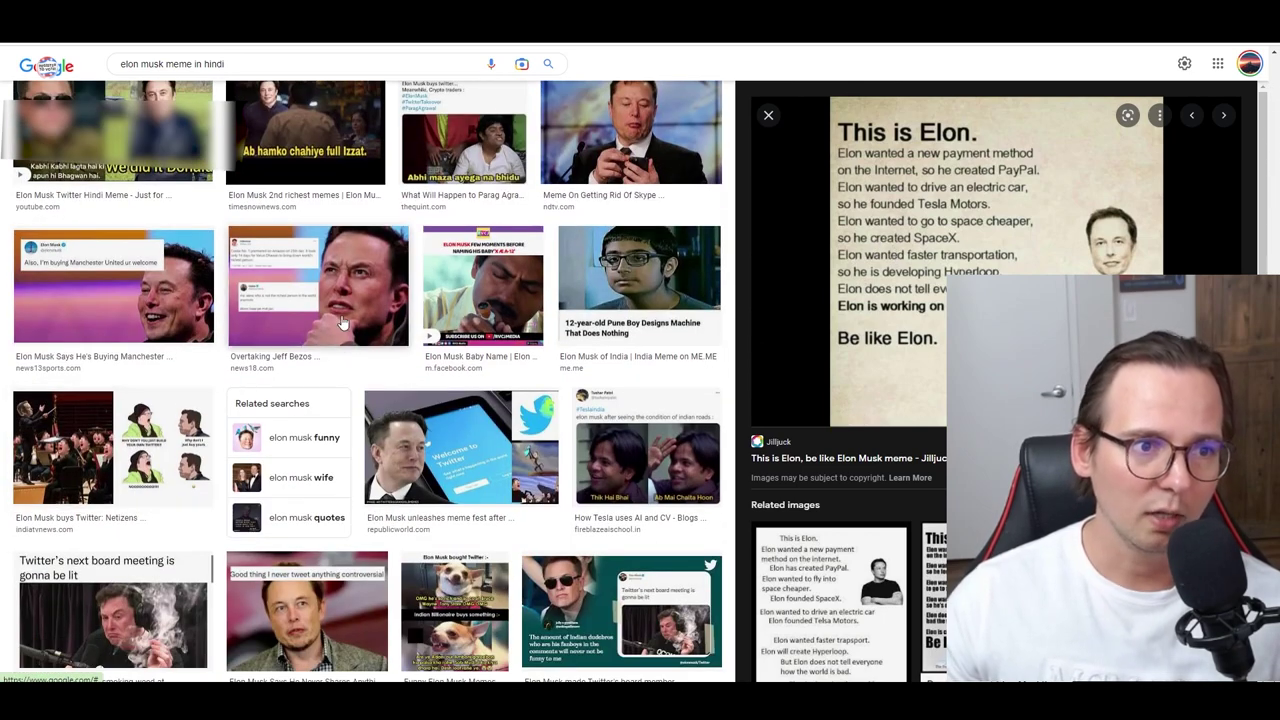
Preview the Jeff Bezos and "Password algorithms to Elon Musk" memes and compare them with the other image results.
left_click(341, 322)
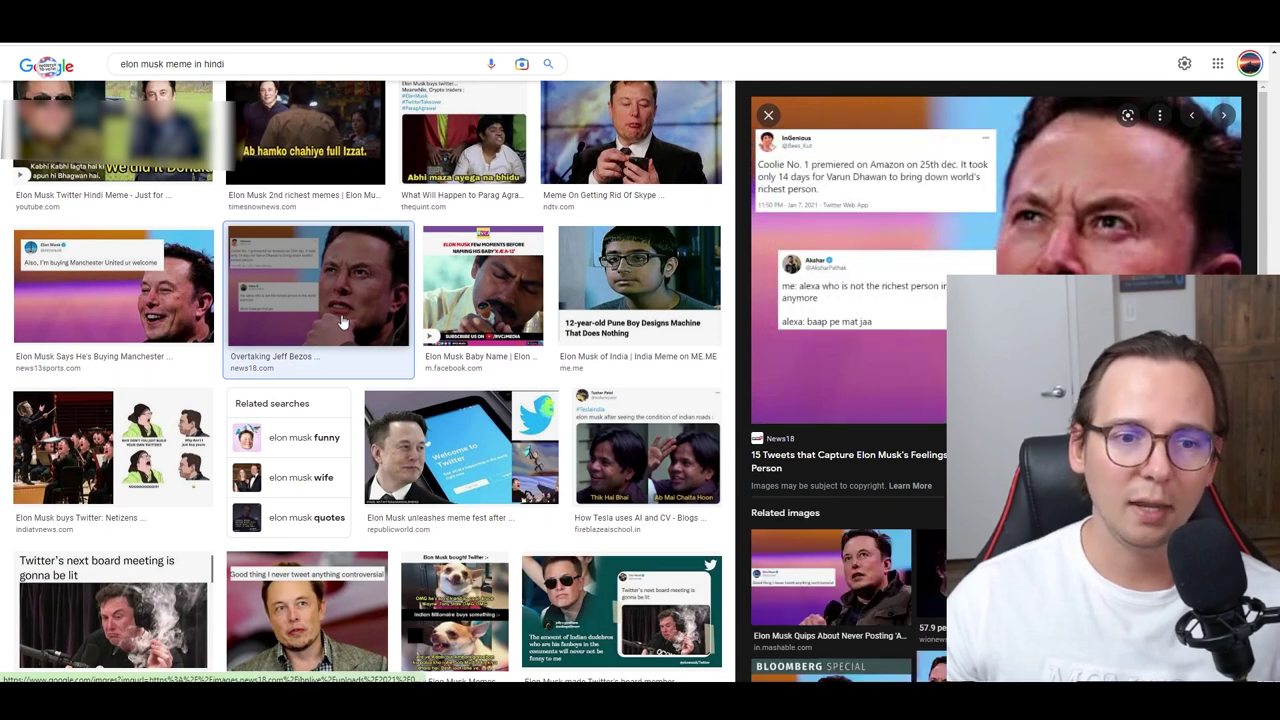
scroll(328, 346, "down", 2)
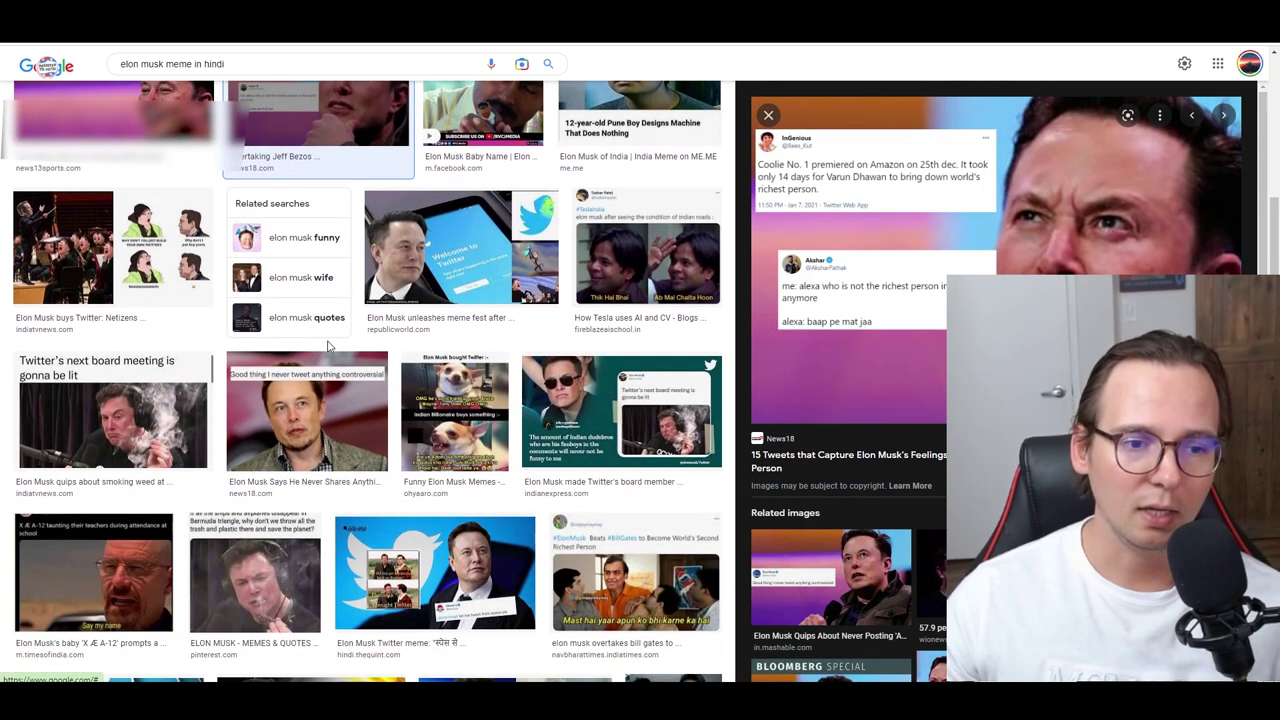
scroll(225, 380, "up", 5)
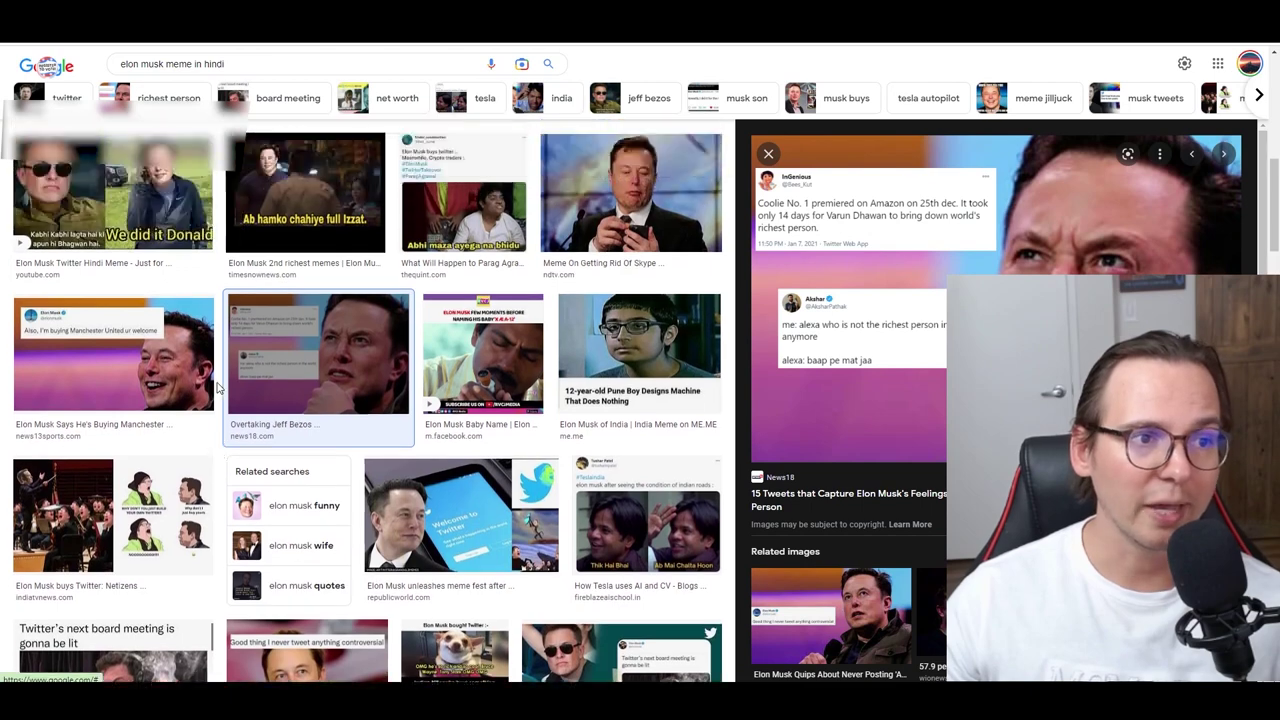
scroll(220, 388, "up", 1)
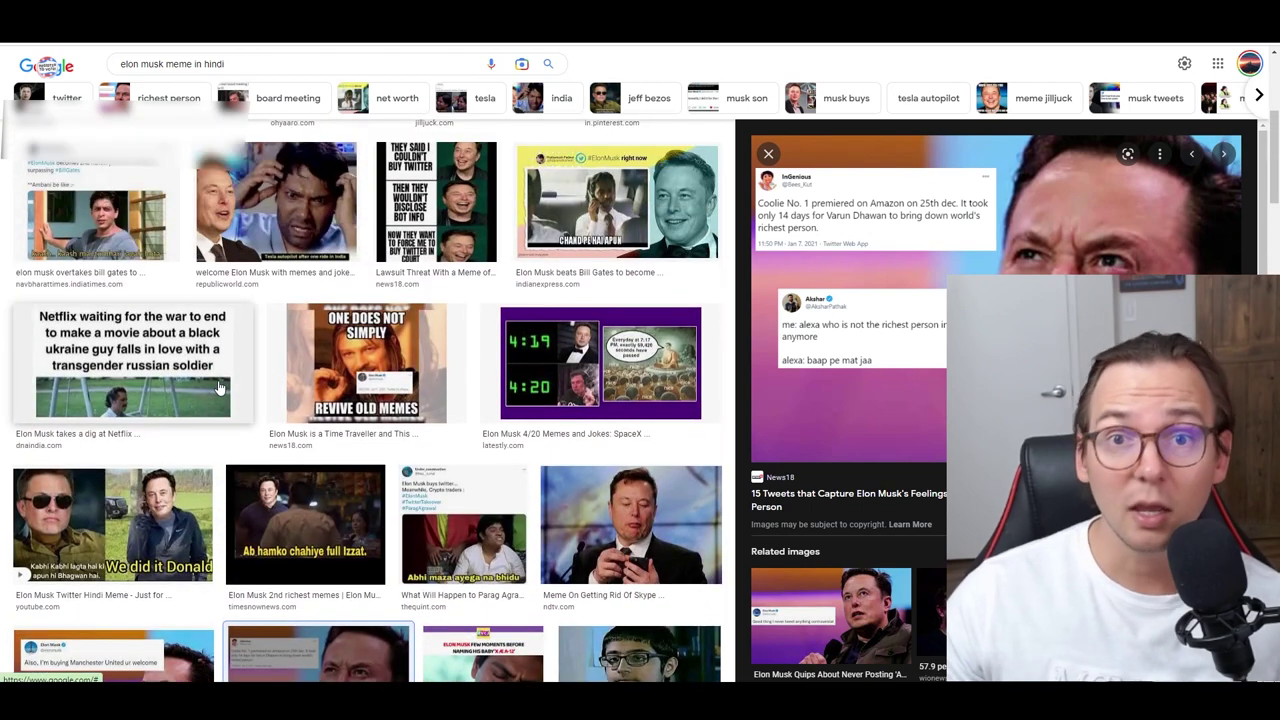
scroll(441, 424, "up", 2)
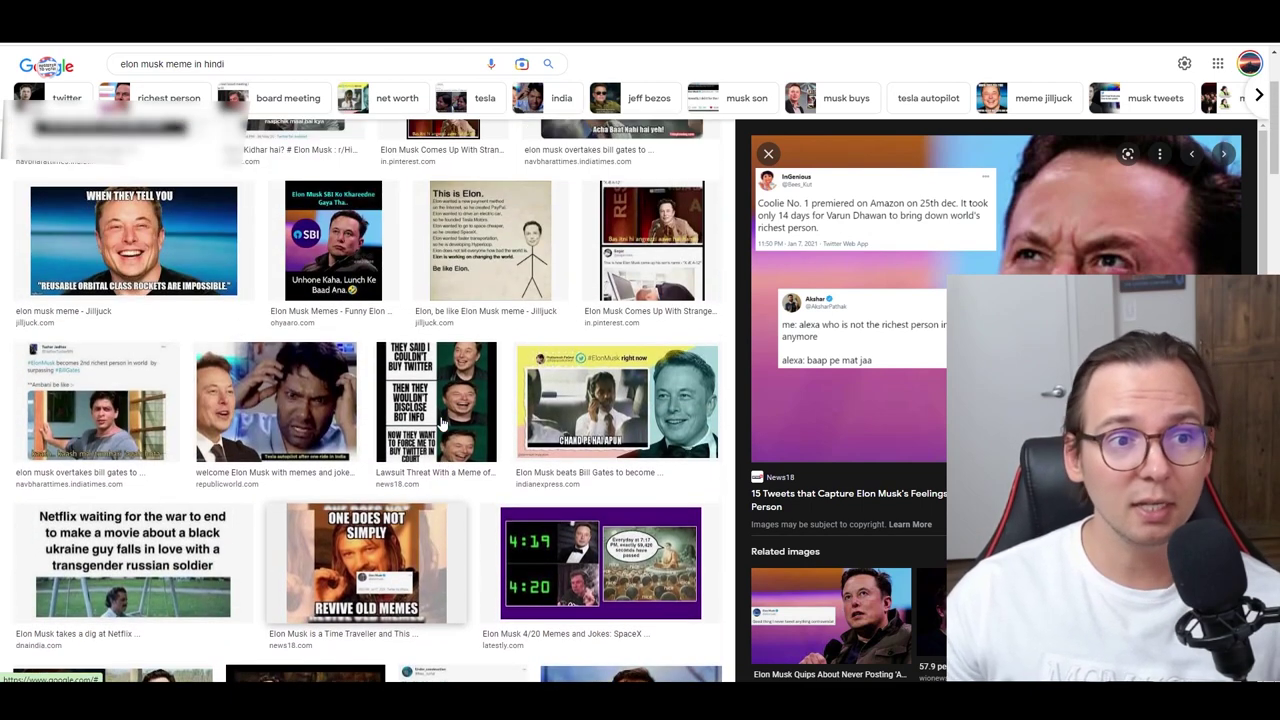
scroll(441, 424, "up", 2)
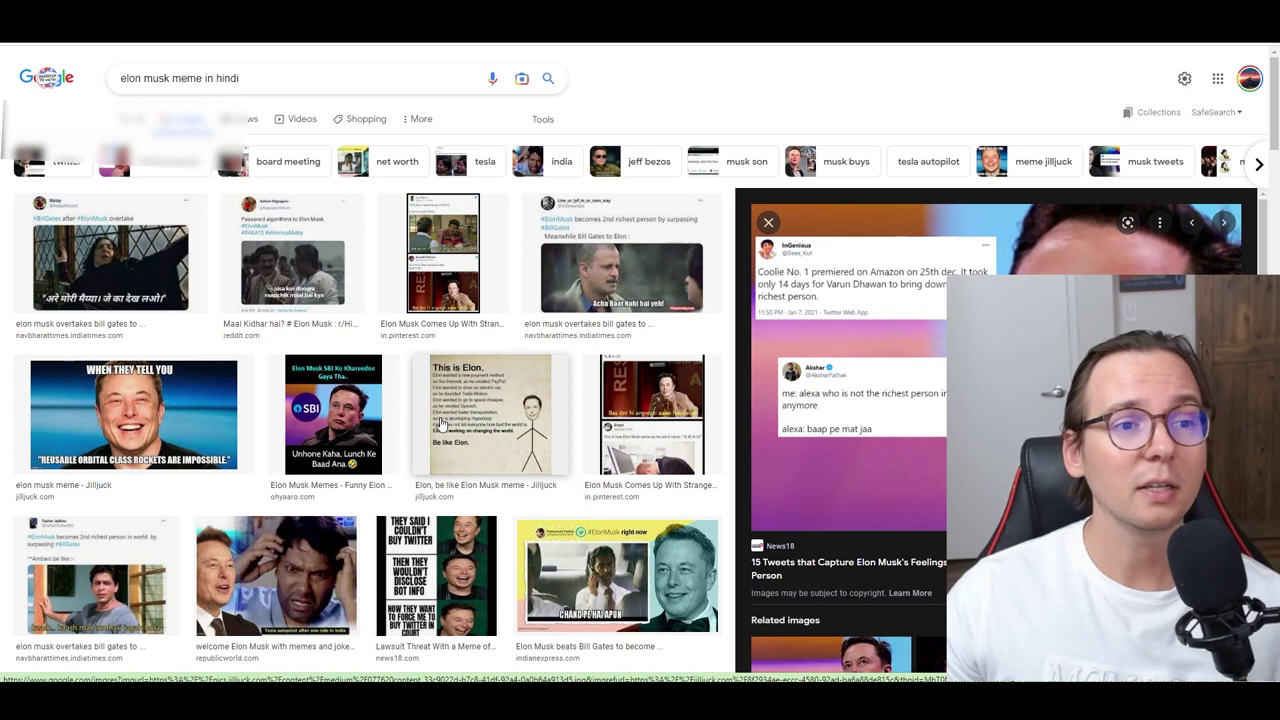
left_click(308, 266)
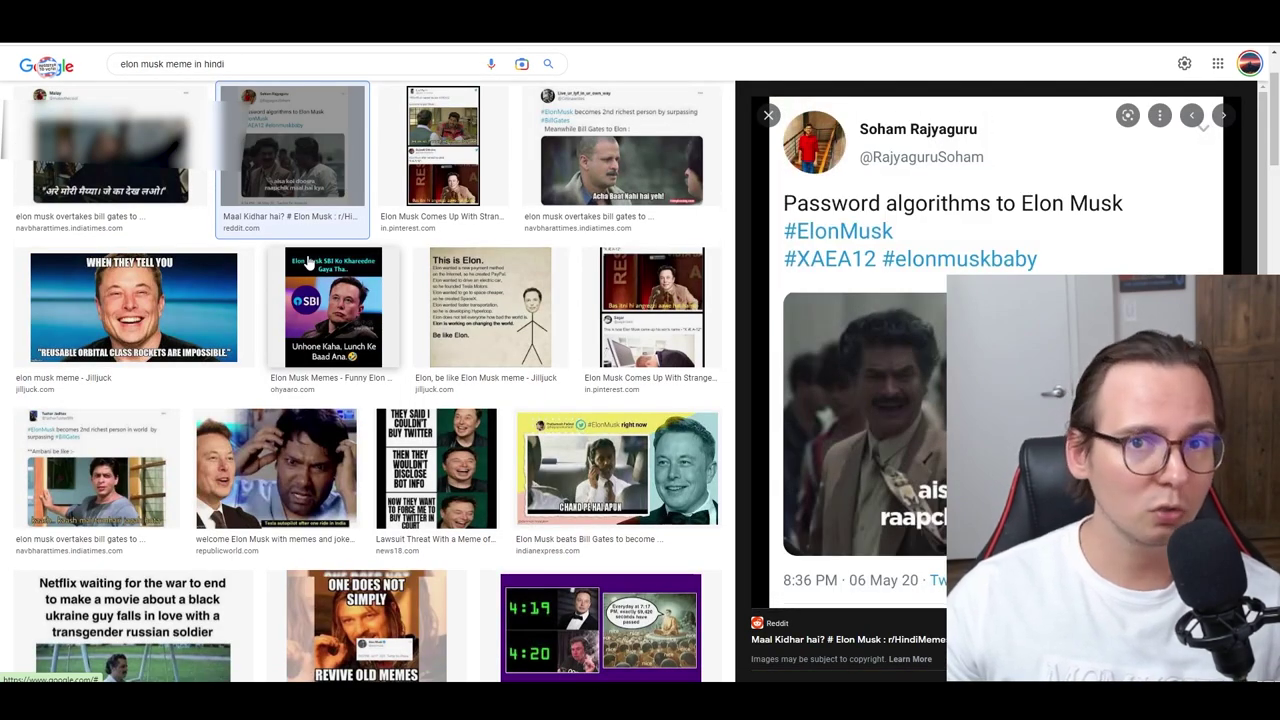
Open the "#BillGates after #ElonMusk overtake" meme from the image results and save the picture to the computer.
left_click(163, 186)
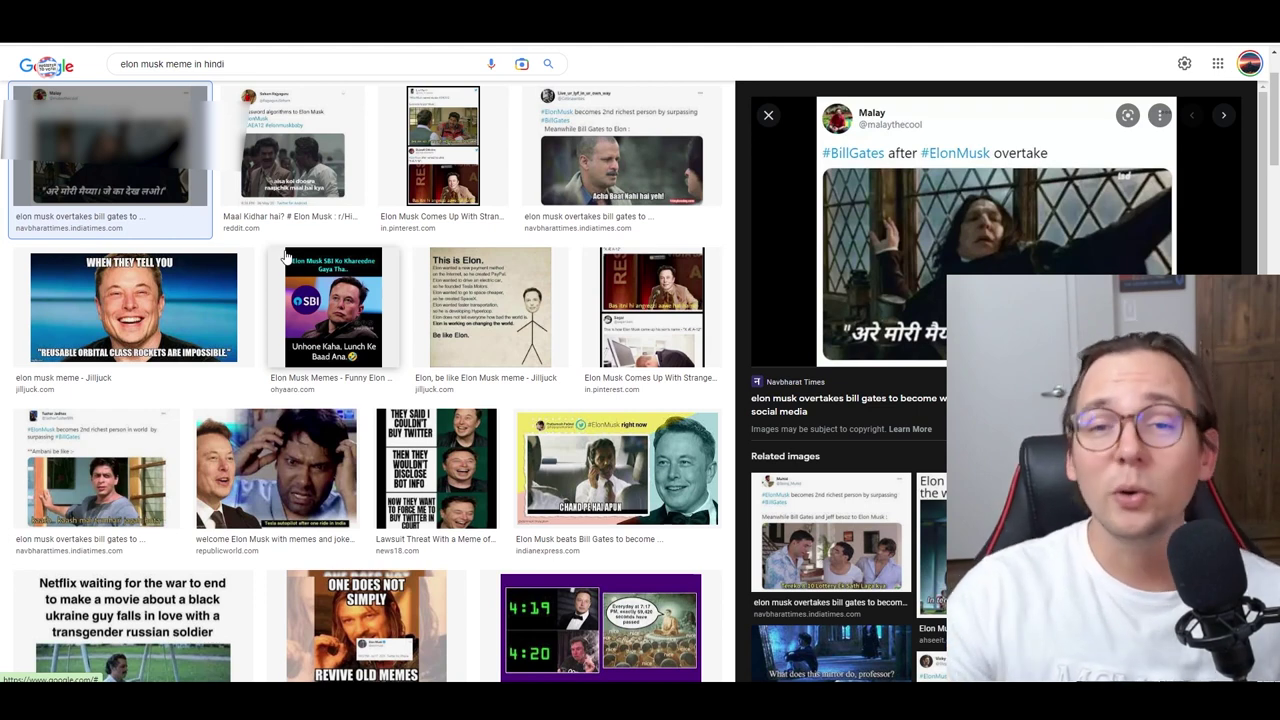
right_click(915, 230)
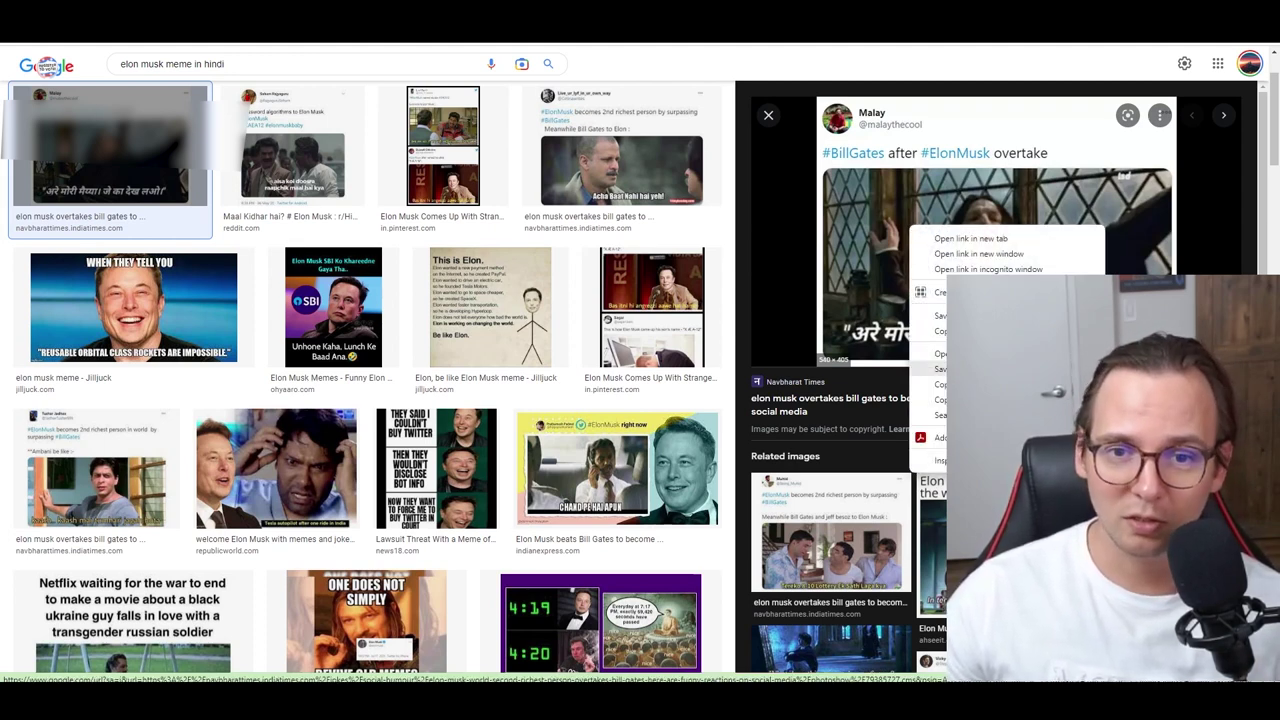
left_click(1000, 368)
left_click(688, 501)
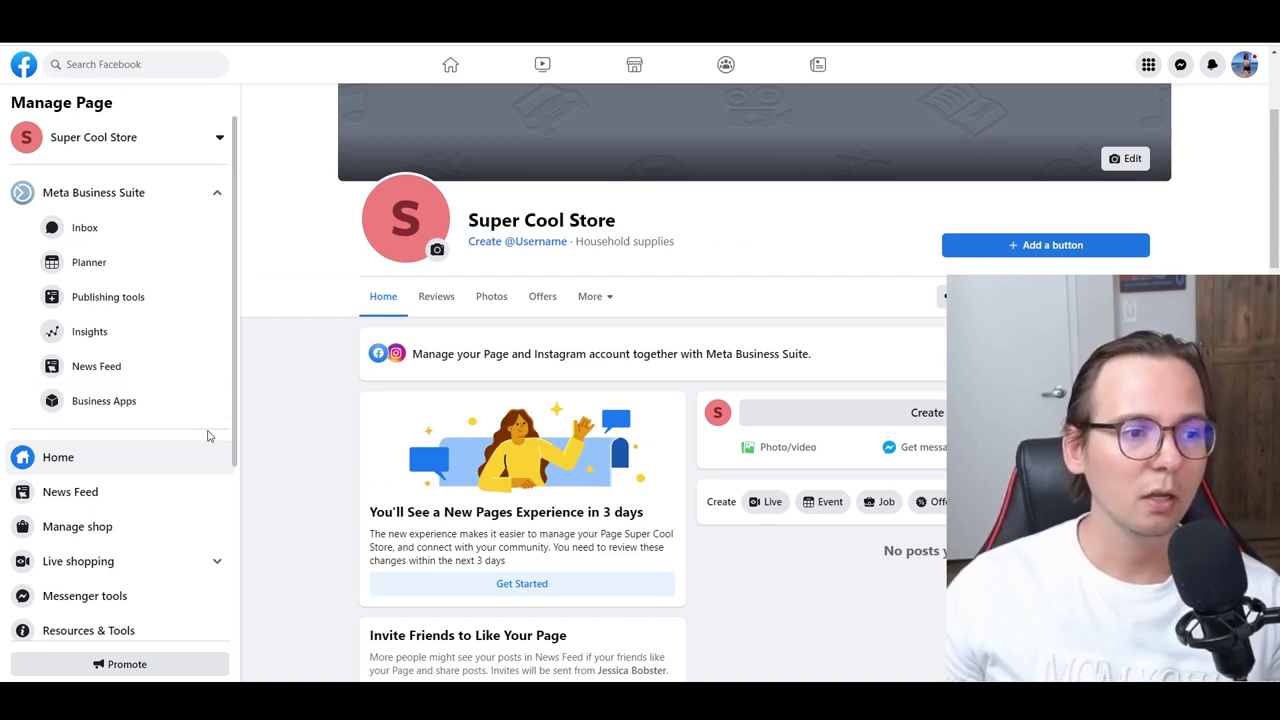
Switch to the Super Cool Store Facebook Page, open its Ad Center and start creating a new ad.
scroll(292, 434, "down", 1)
scroll(292, 434, "down", 2)
scroll(160, 477, "down", 3)
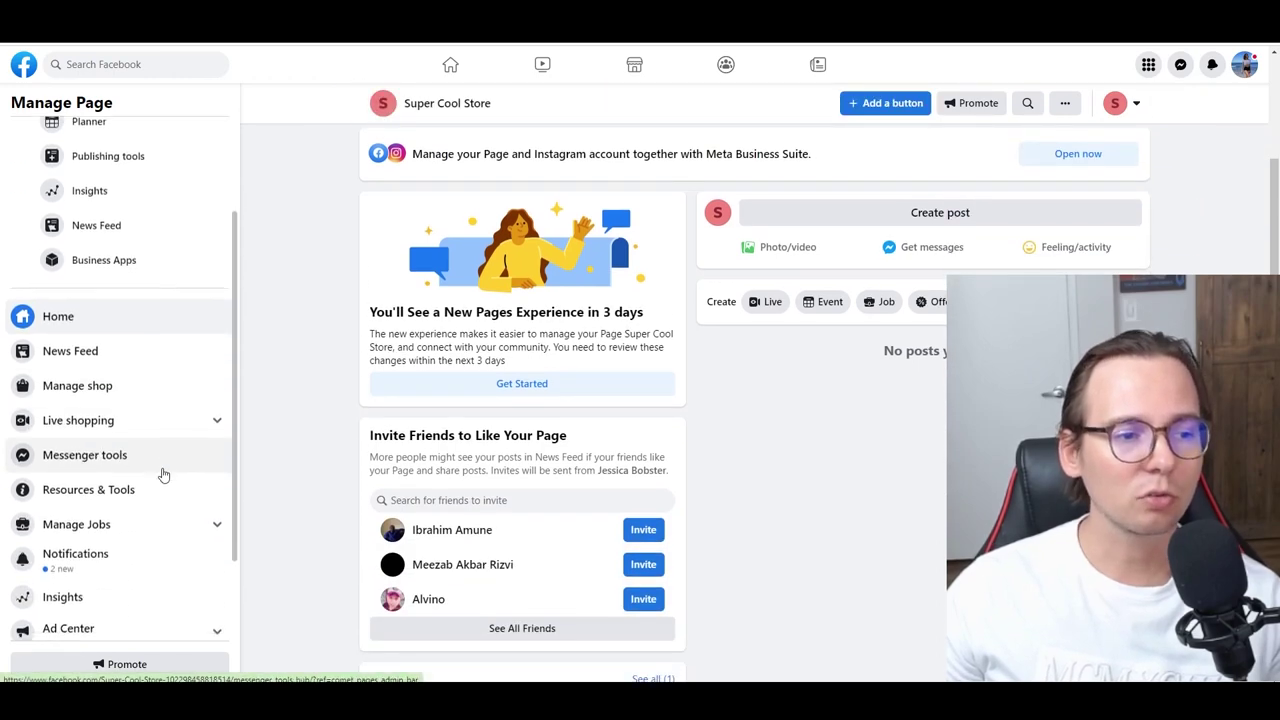
left_click(140, 526)
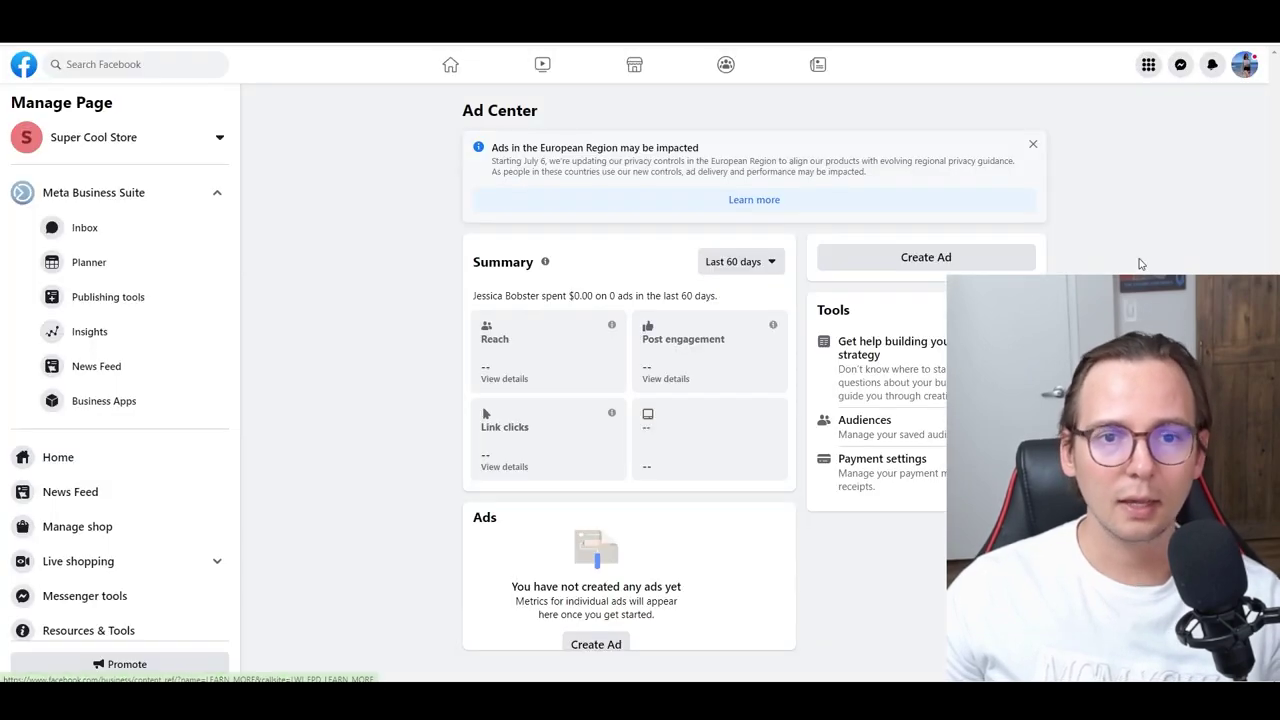
left_click(792, 151)
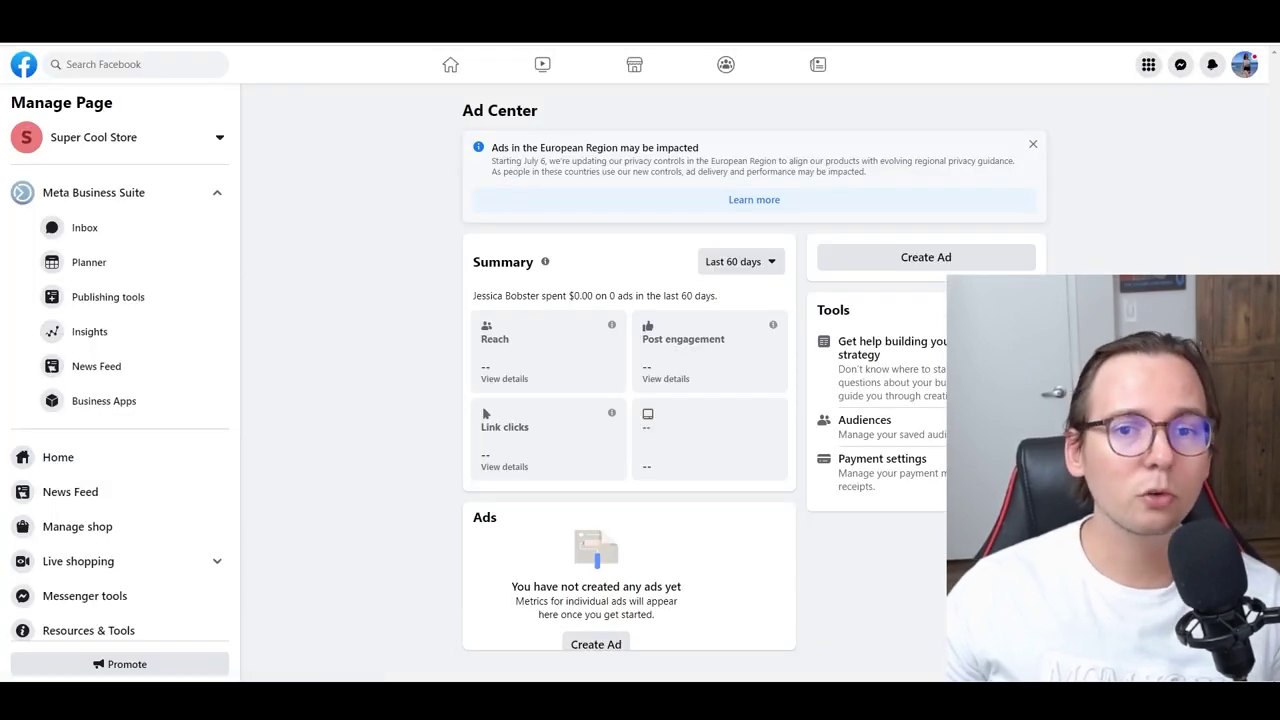
left_click(970, 259)
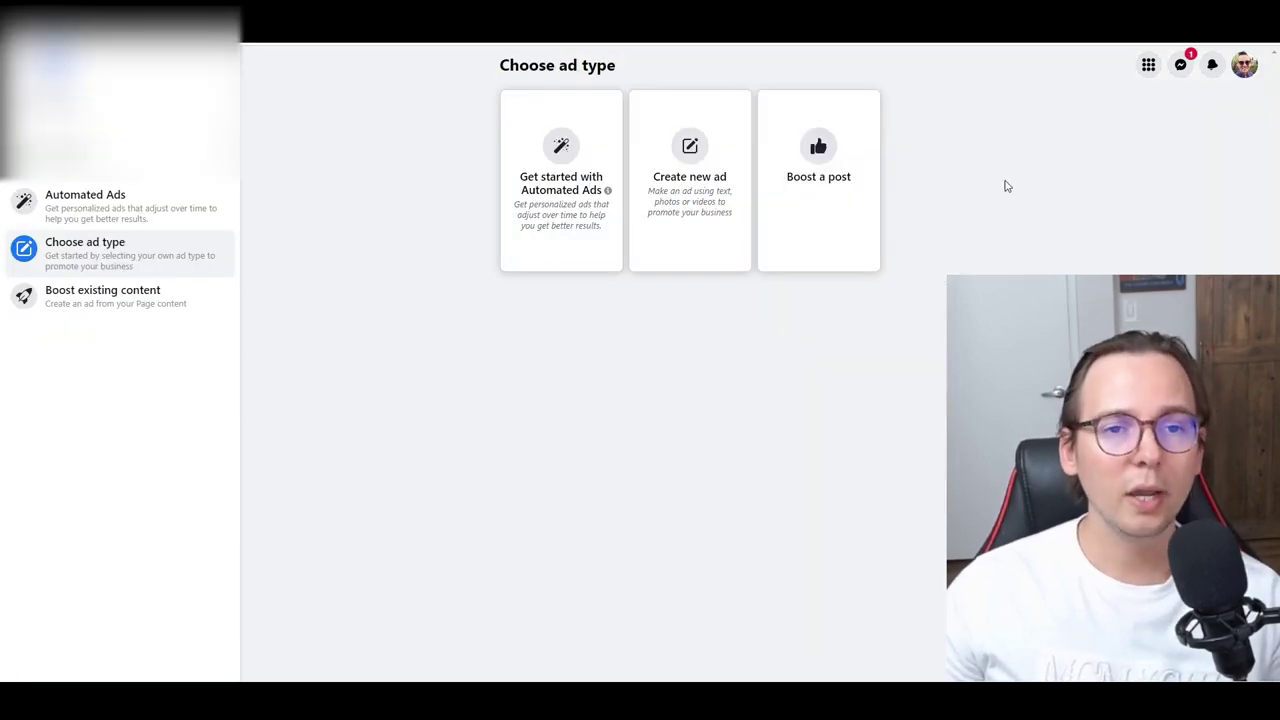
left_click(682, 206)
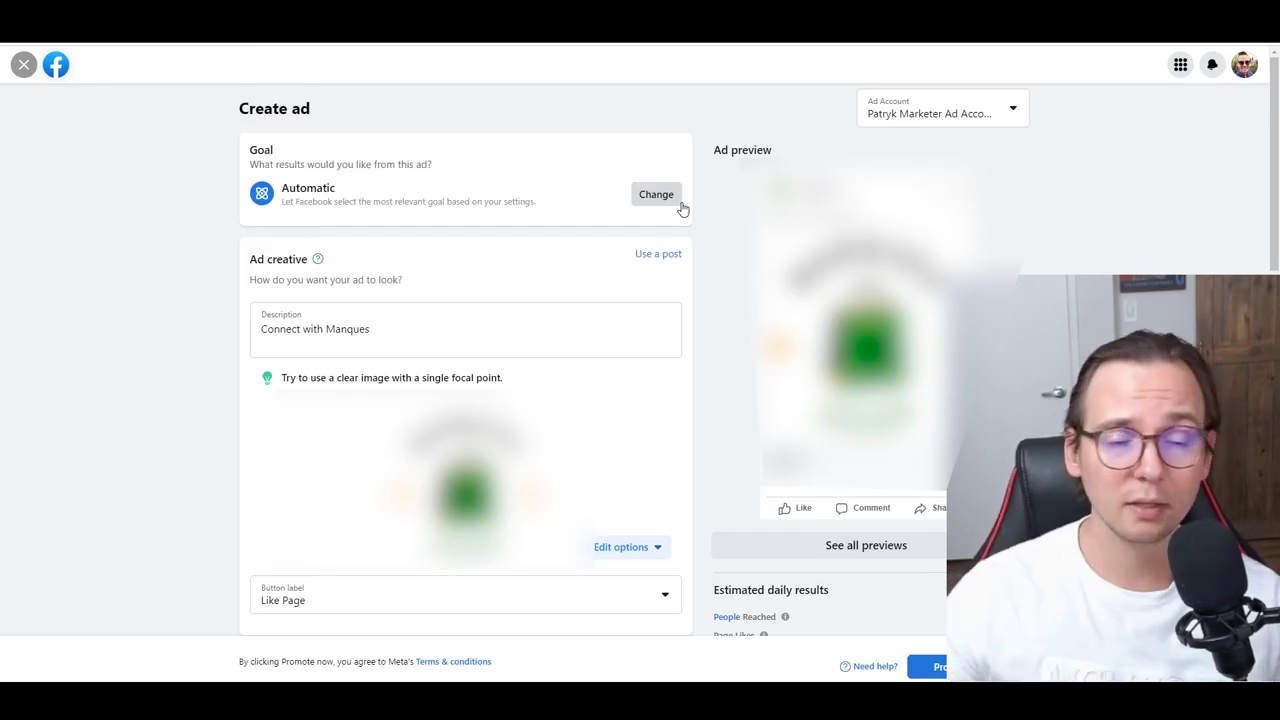
Change the ad goal to "Get more Page likes" and save it.
left_click(658, 194)
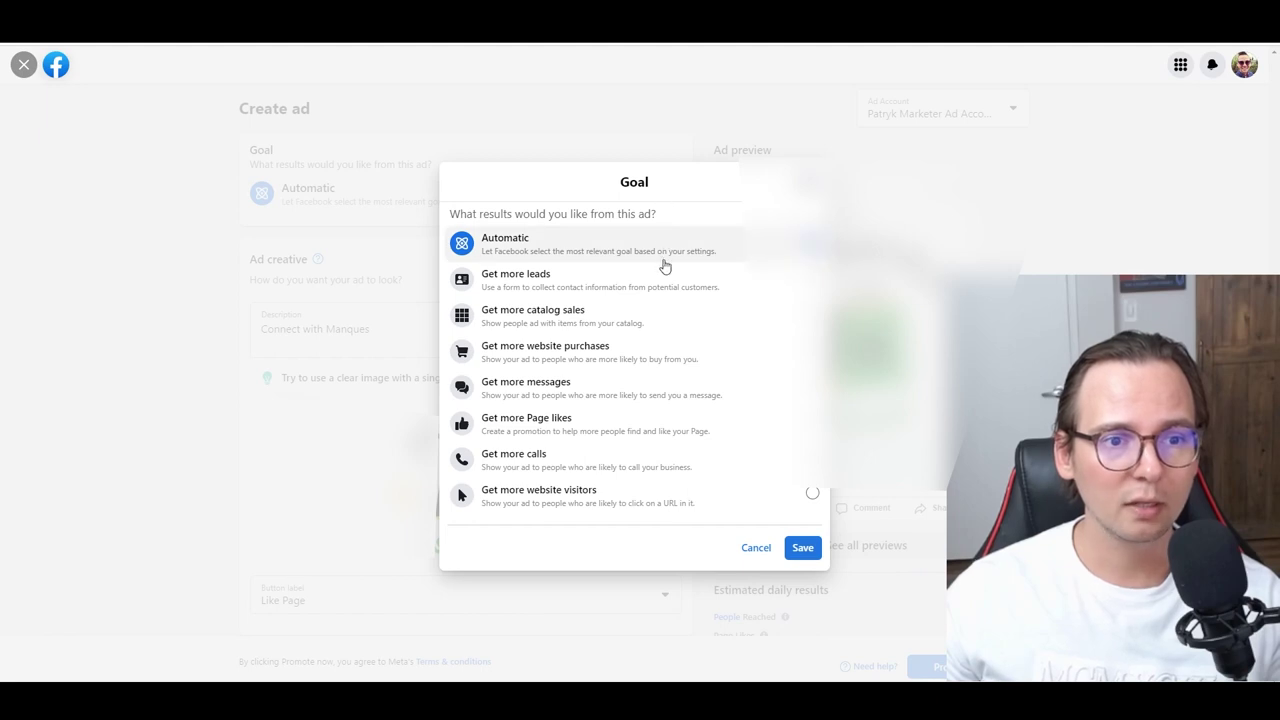
left_click(660, 436)
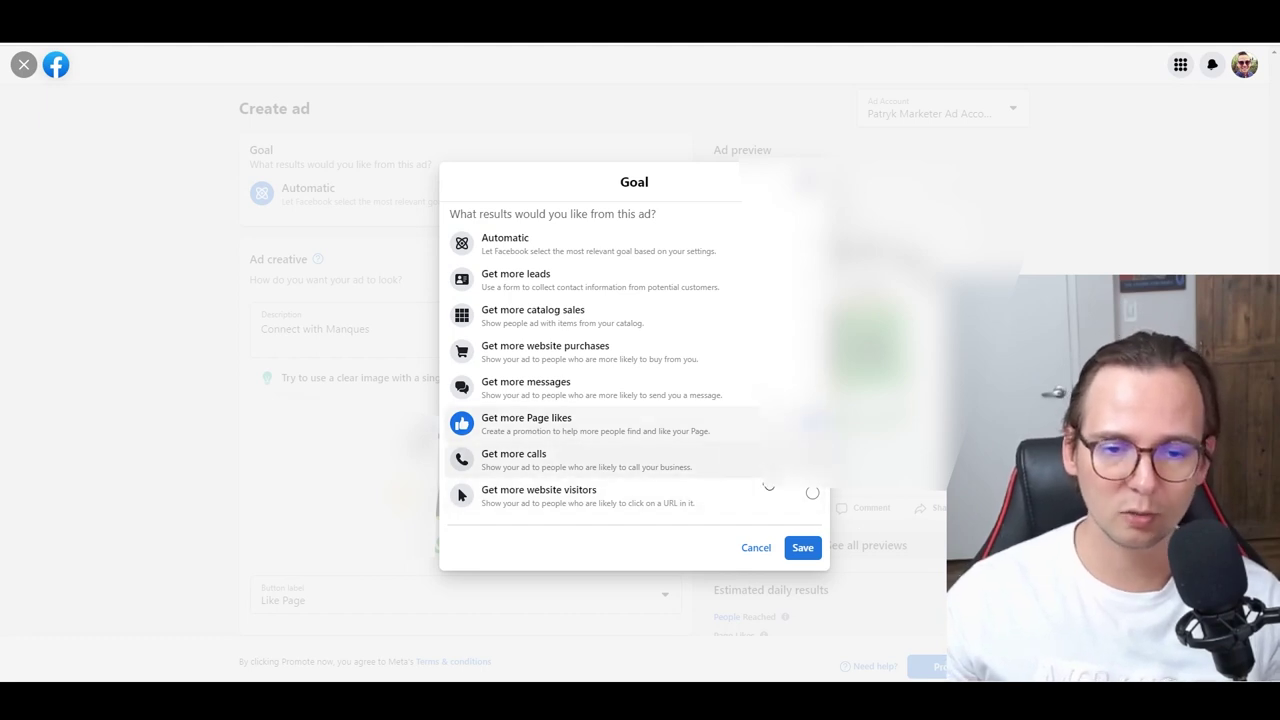
left_click(802, 548)
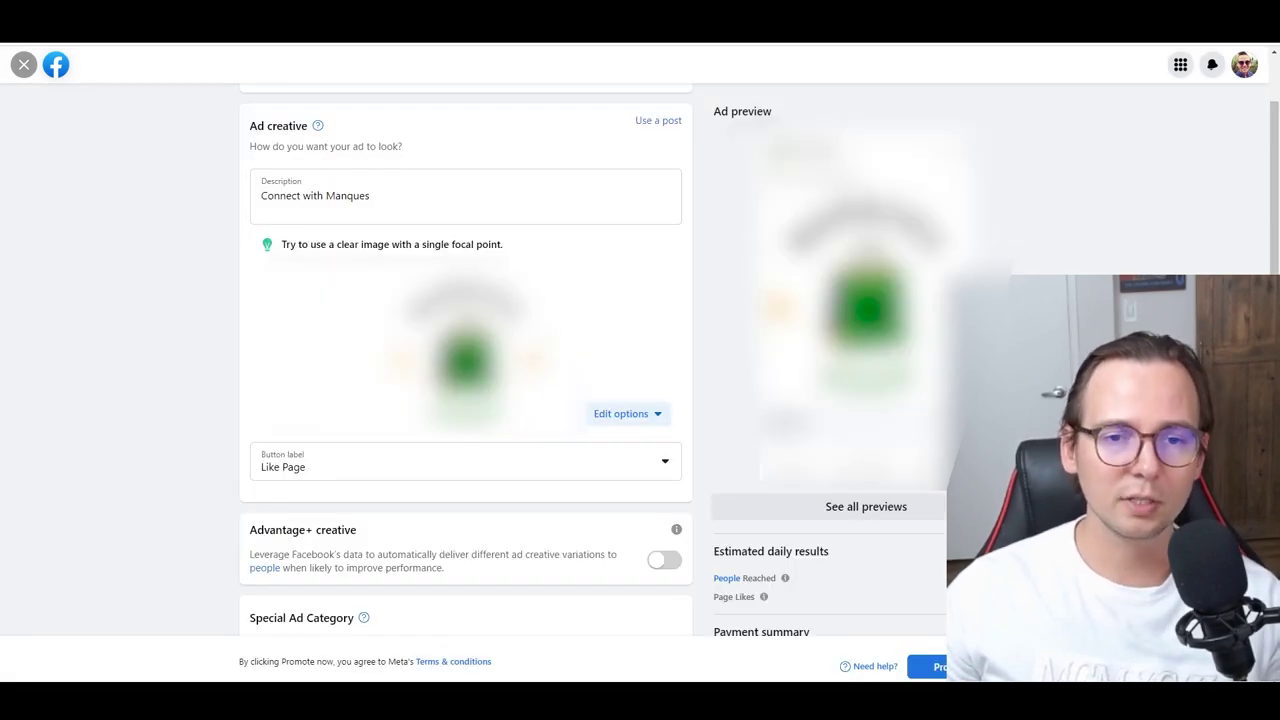
Replace the ad image with the saved "#BillGates after #ElonMusk overtake" meme and clear the ad's description text.
left_click(630, 423)
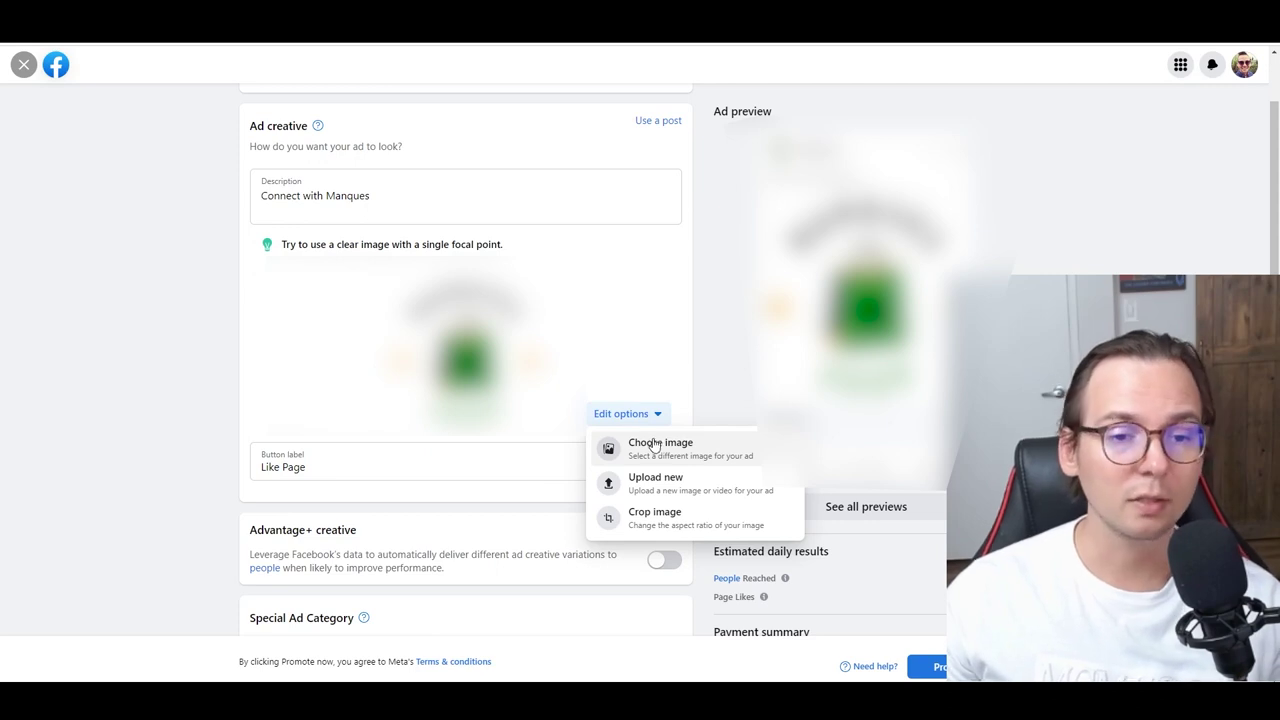
left_click(653, 445)
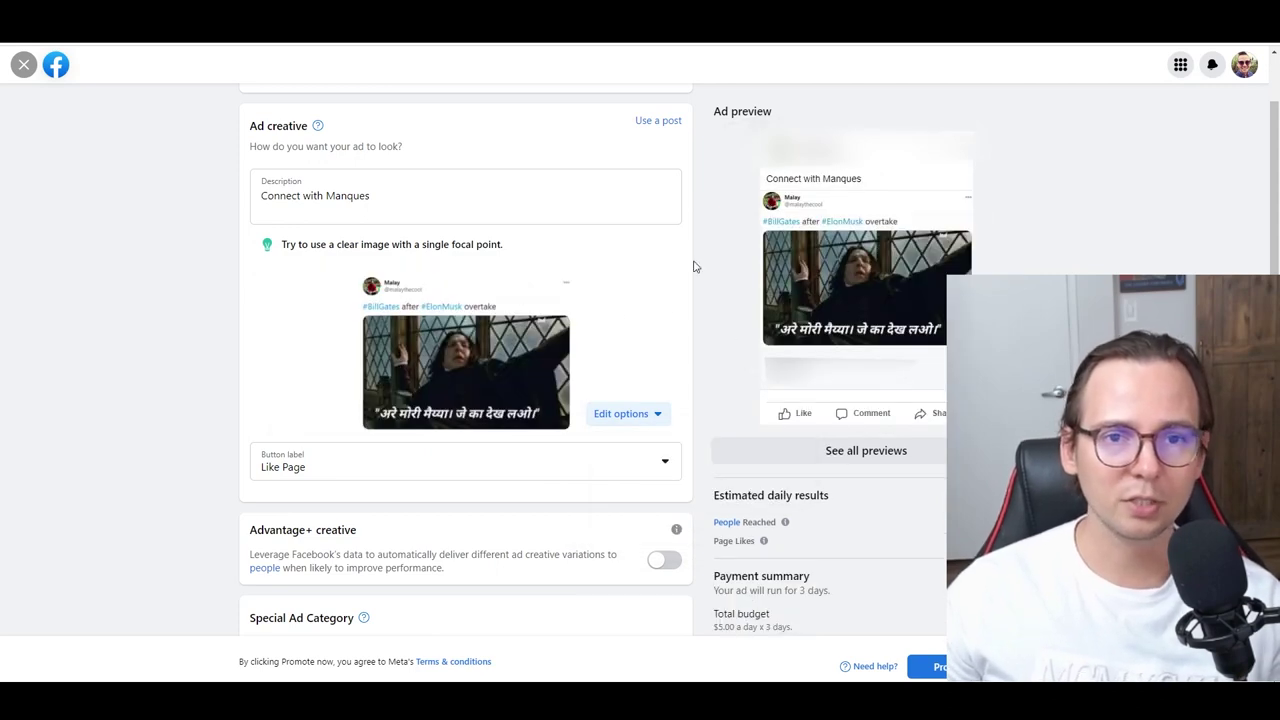
left_click_drag(372, 197, 274, 203)
key("BackSpace")
key("BackSpace")
key("BackSpace")
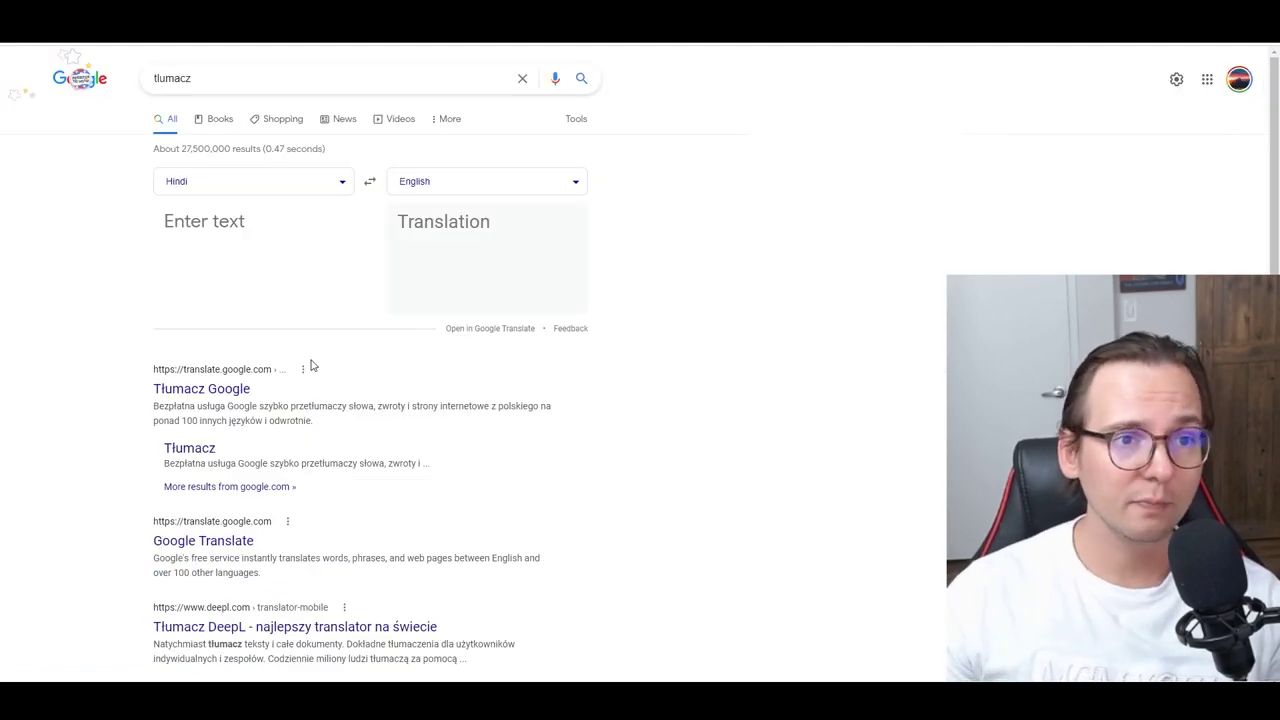
Translate "Elon musk is funny" from English to Hindi in Google's translator and paste the romanized "elon mask majaakiya hai" as the ad description.
left_click(370, 182)
left_click(215, 227)
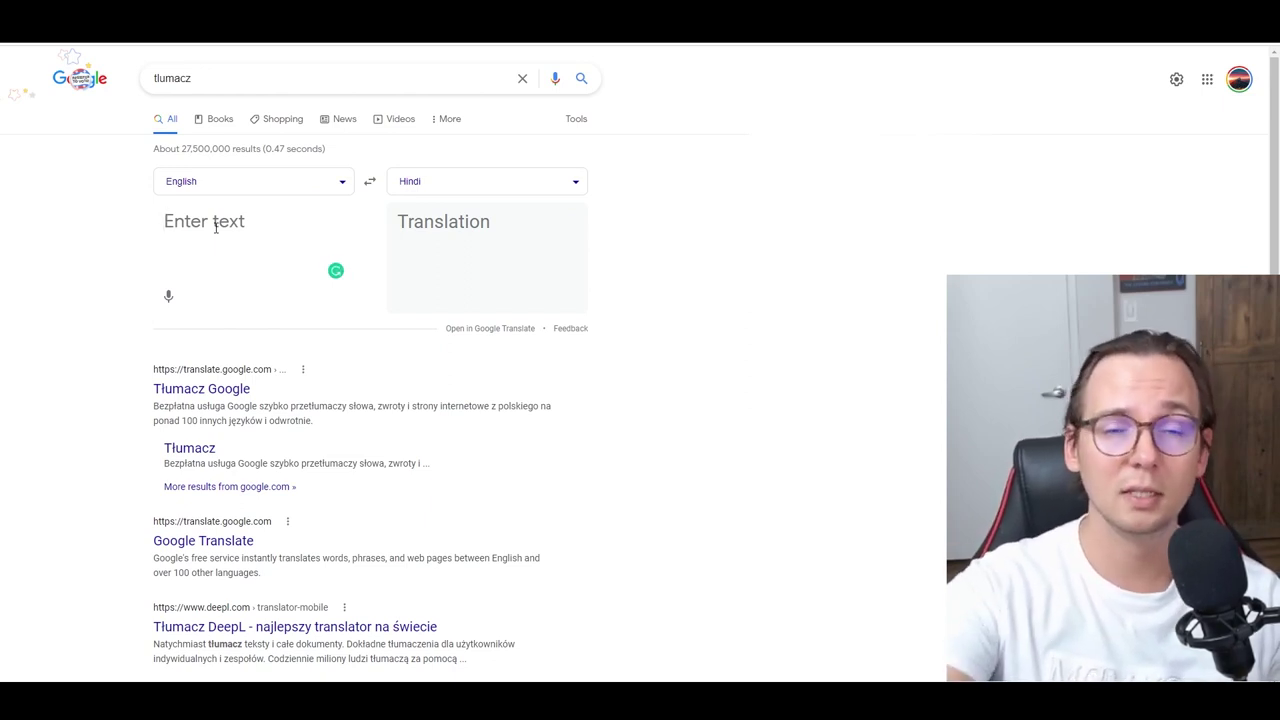
type("Elon musk is funny")
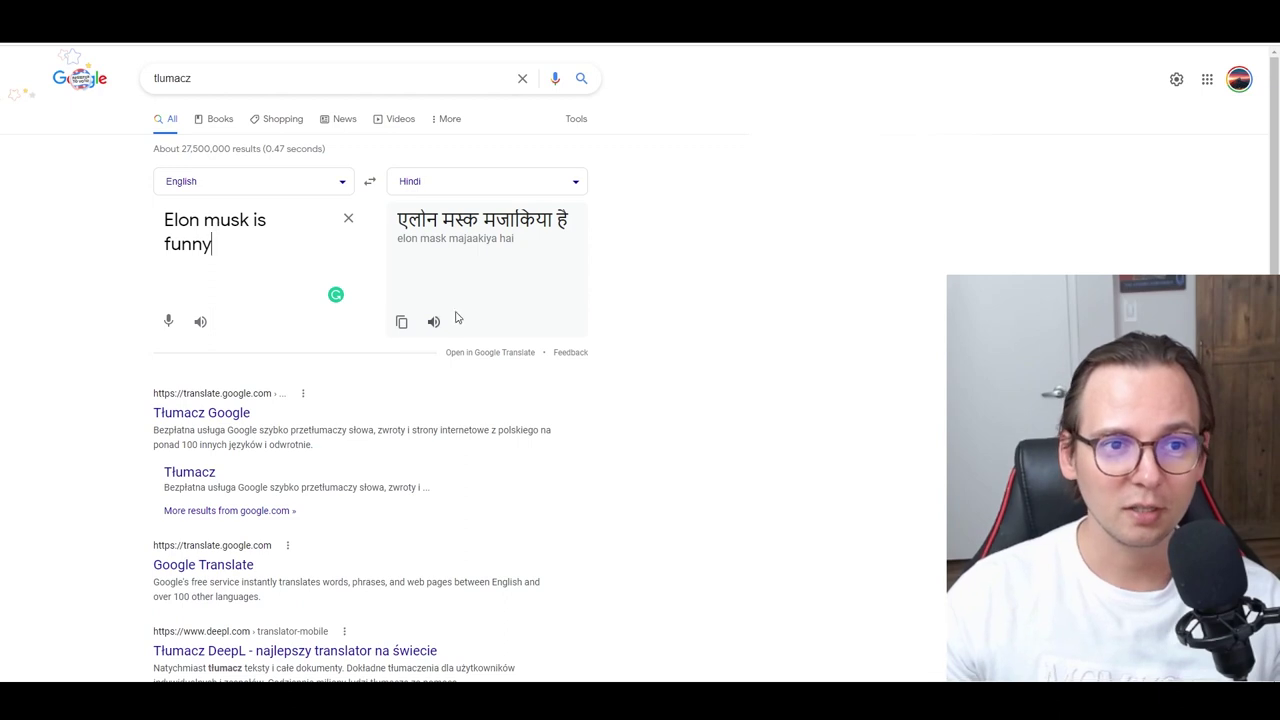
left_click_drag(530, 243, 397, 249)
key("ctrl+c")
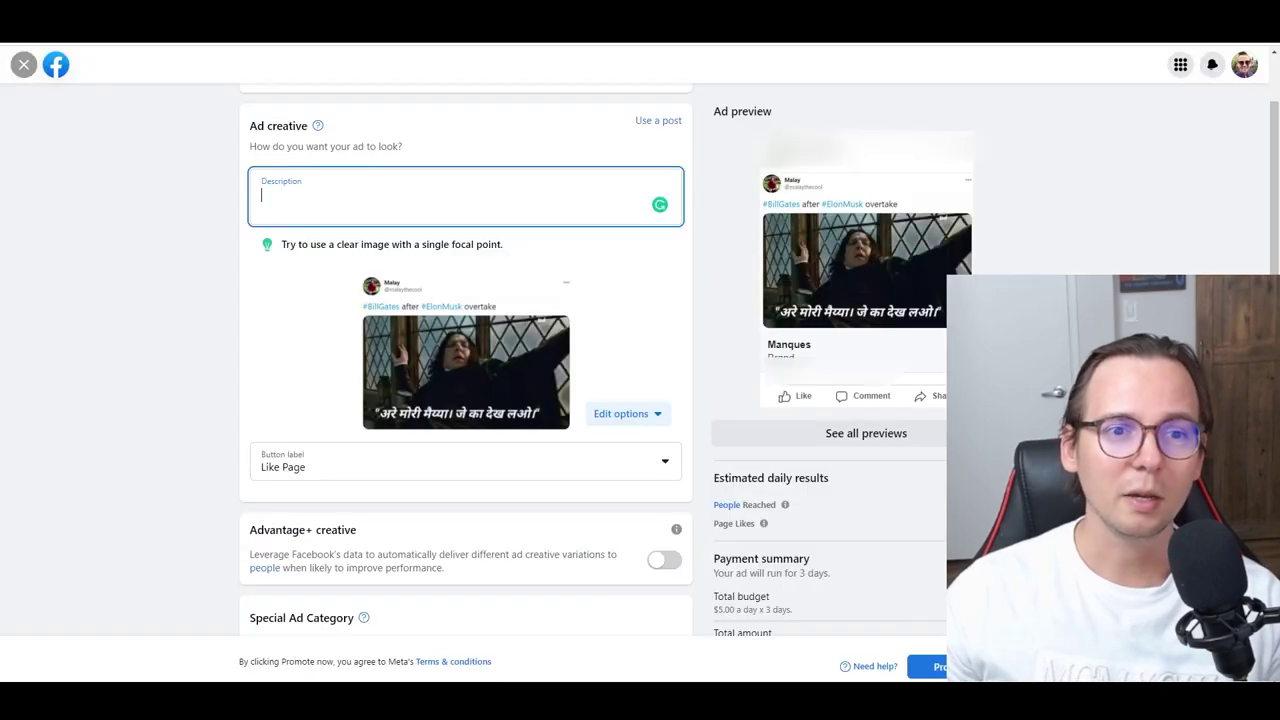
left_click(301, 190)
key("ctrl+v")
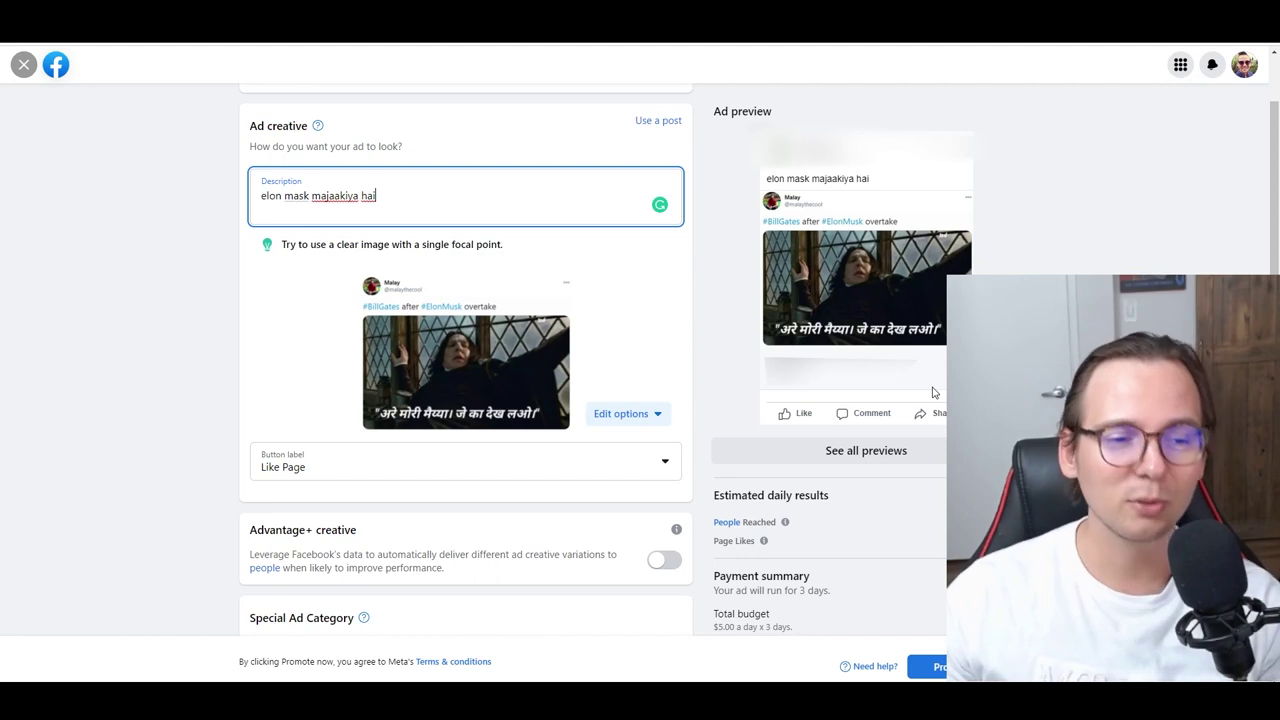
Edit the Advantage audience to add the Elon Musk interest, remove all other interests, and save the audience.
scroll(569, 423, "down", 5)
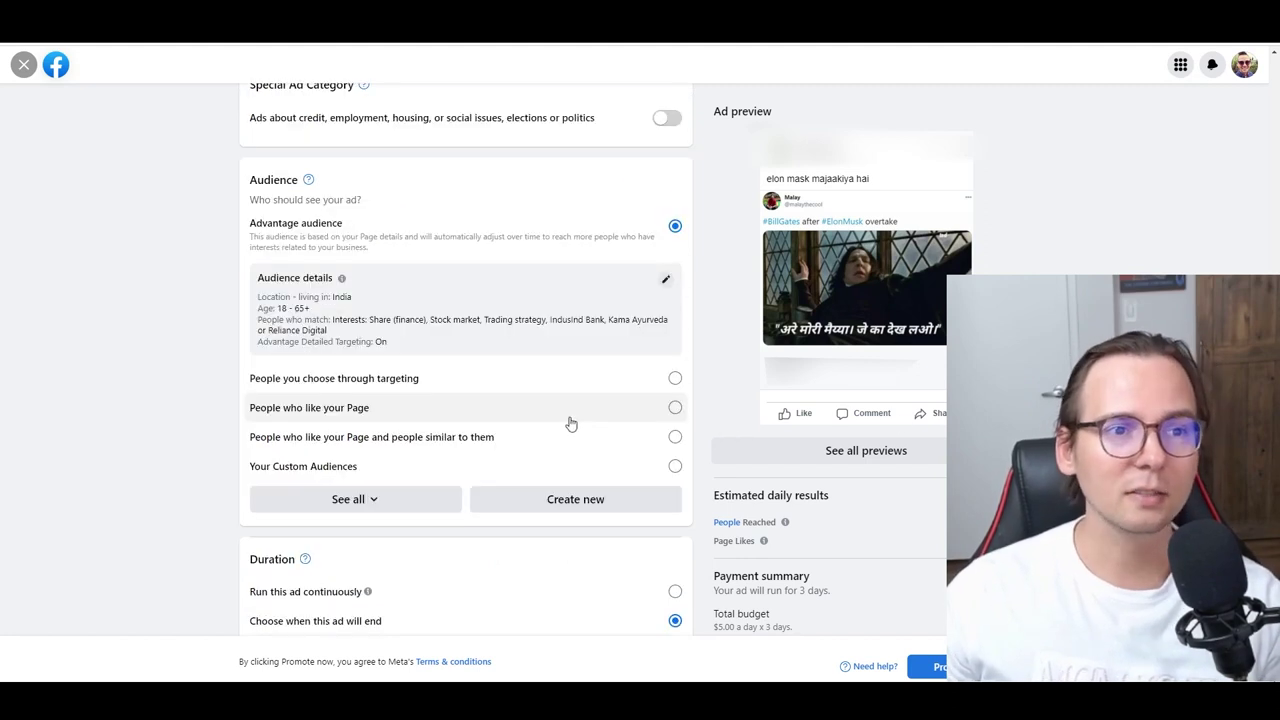
left_click(666, 280)
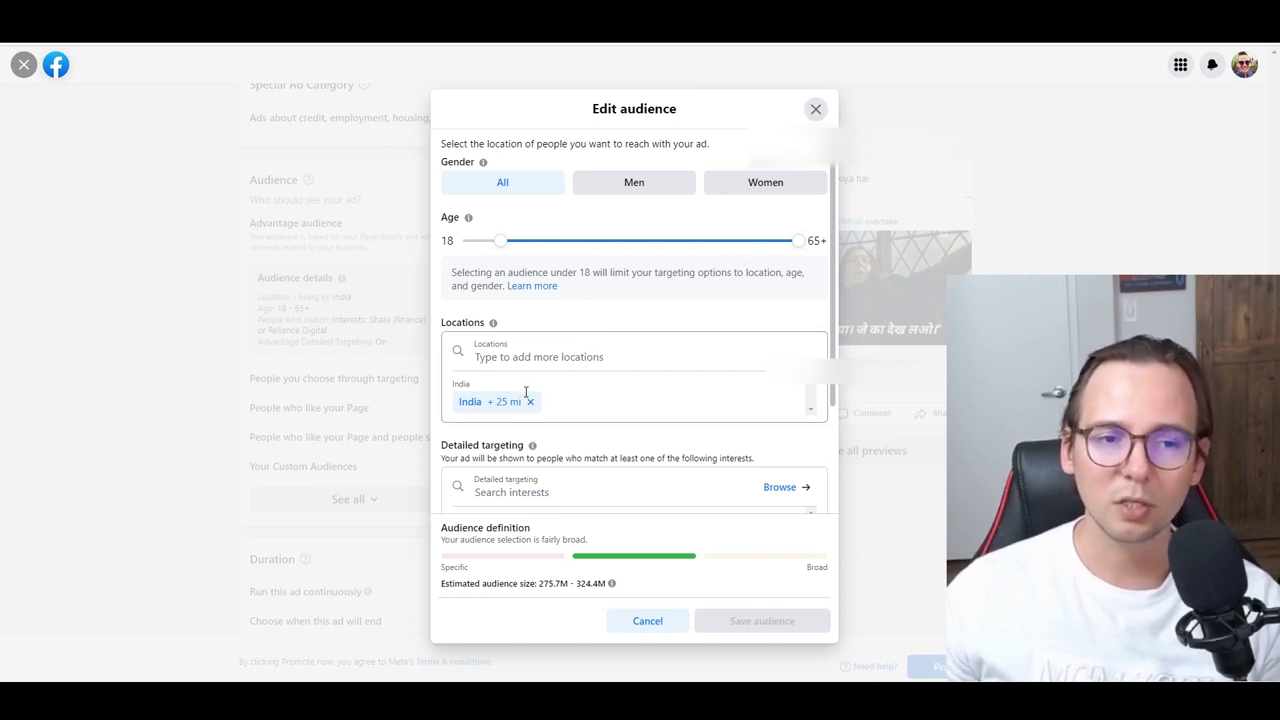
scroll(580, 394, "down", 2)
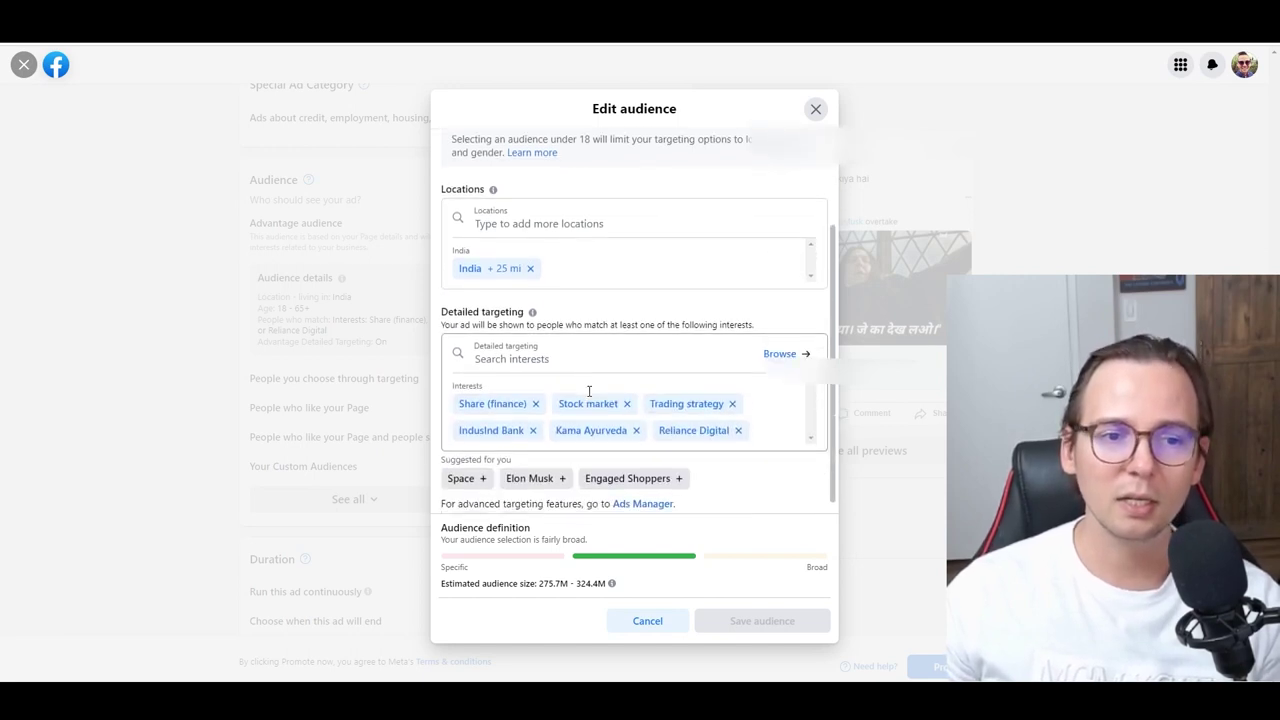
left_click(648, 356)
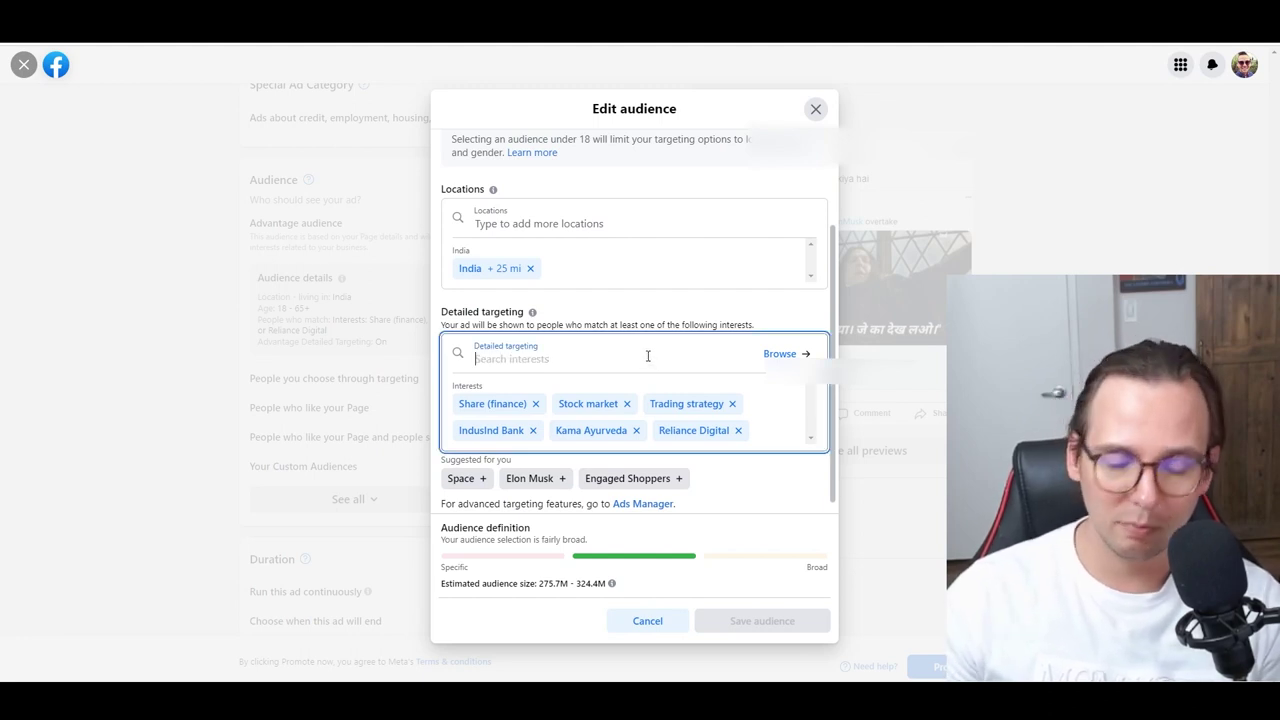
type("elon musk")
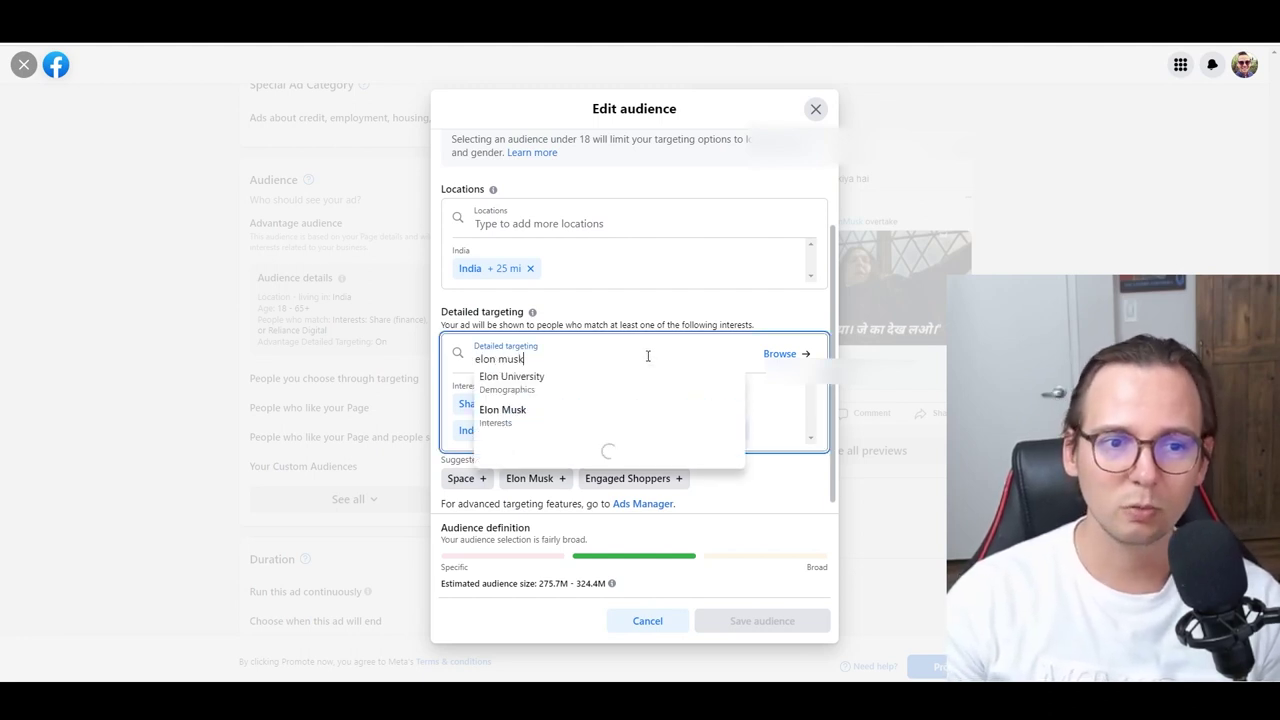
left_click(572, 422)
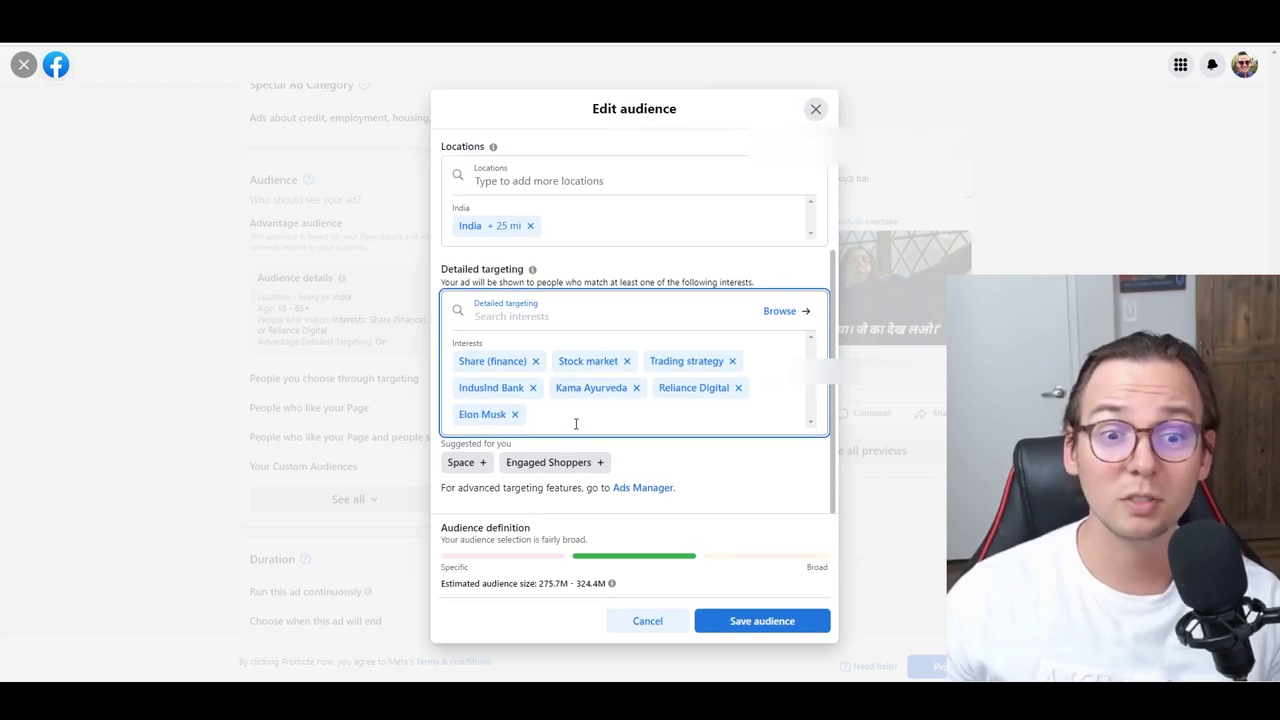
left_click(740, 620)
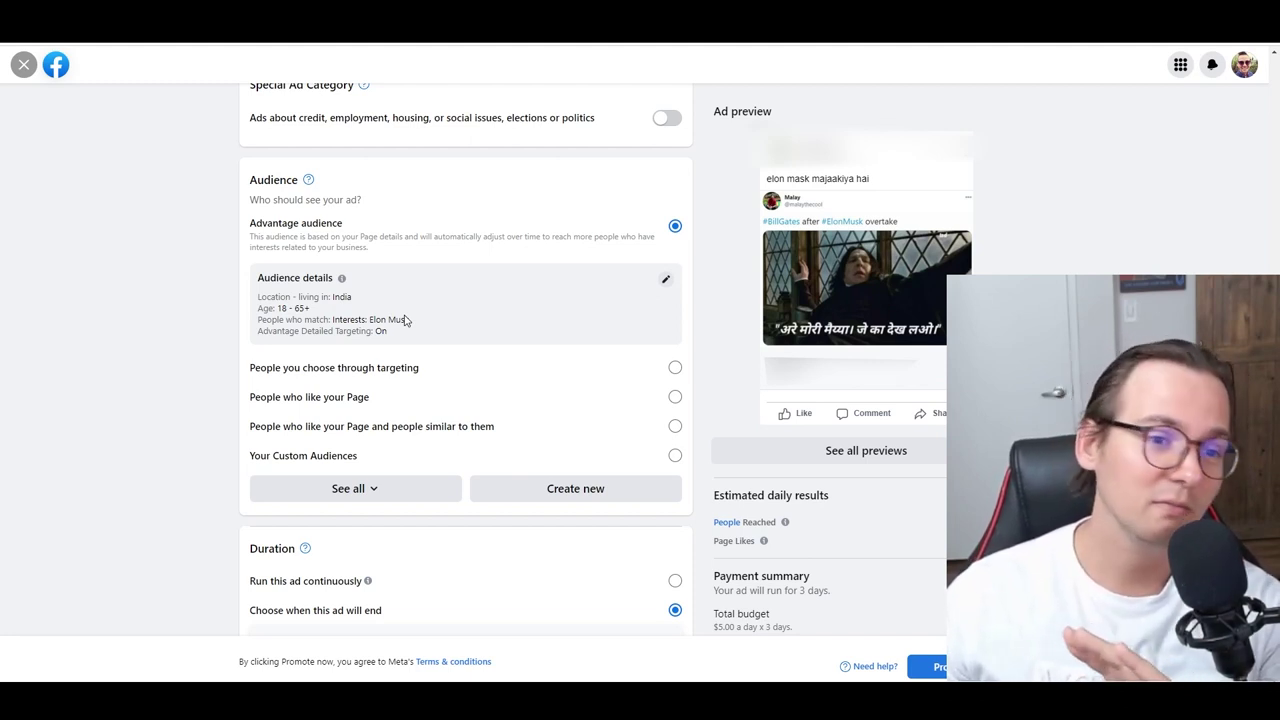
Set the ad duration to 4 days.
scroll(405, 319, "down", 3)
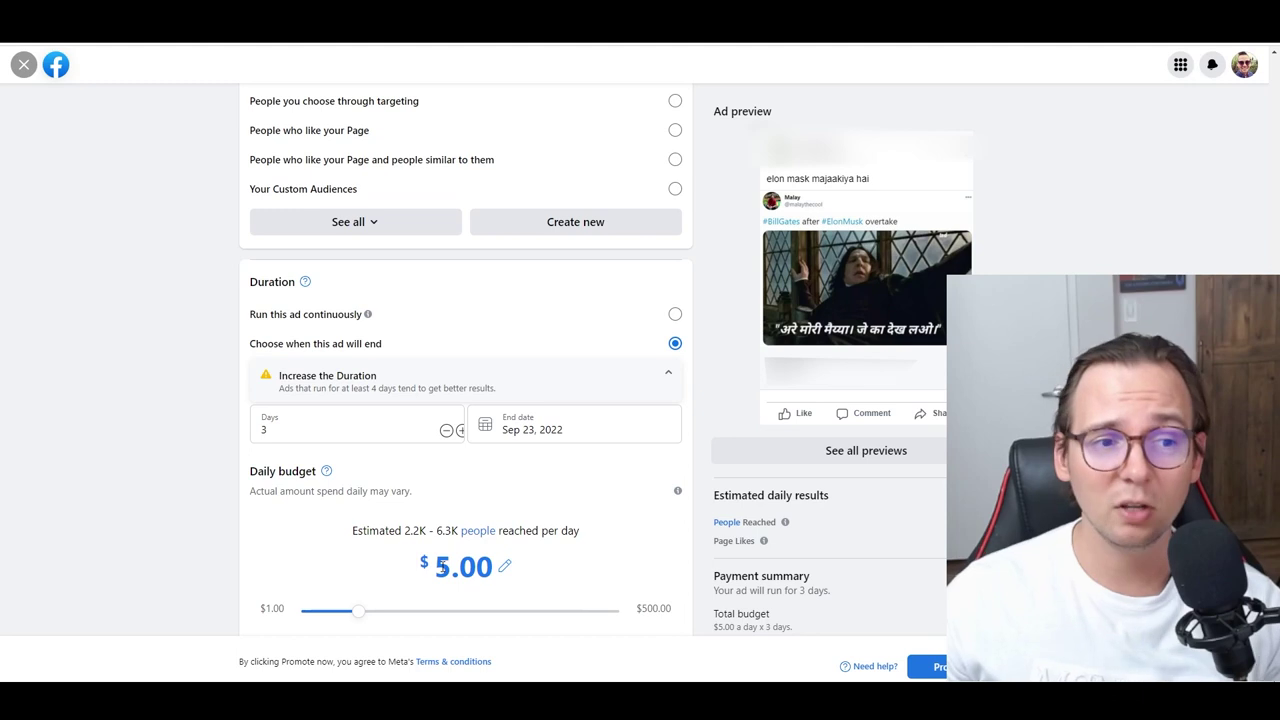
left_click(335, 423)
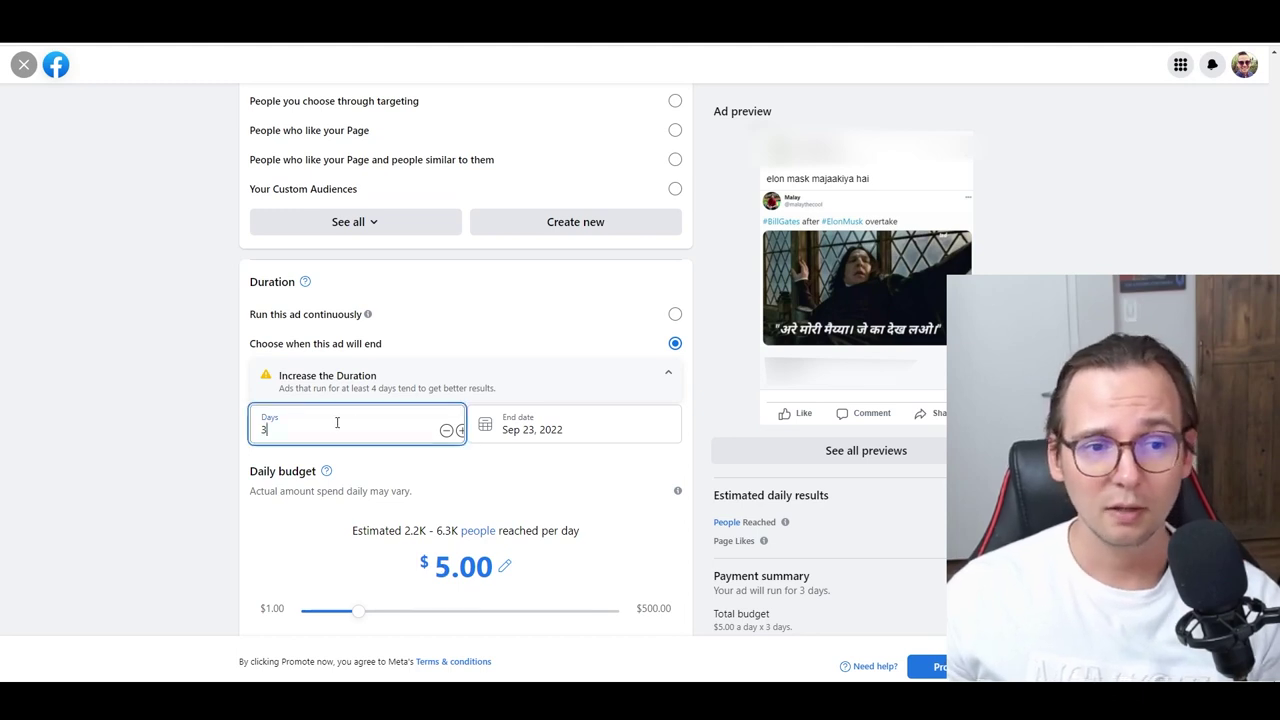
left_click(460, 430)
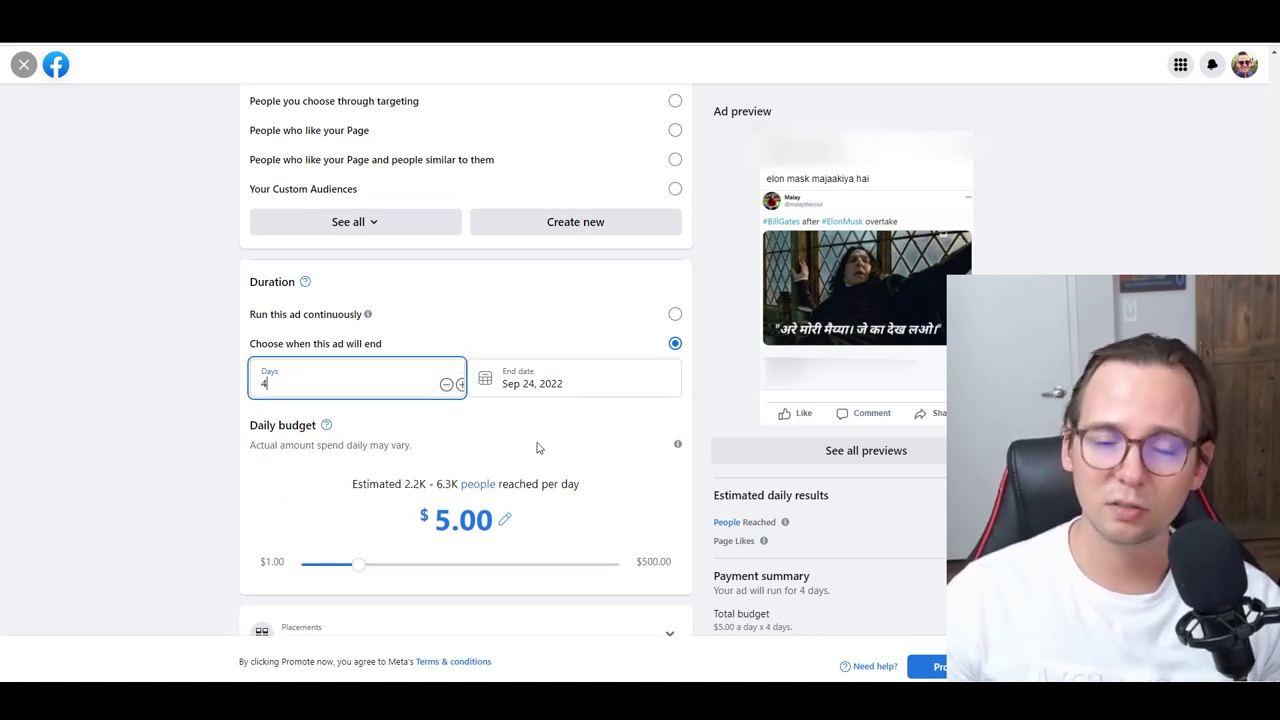
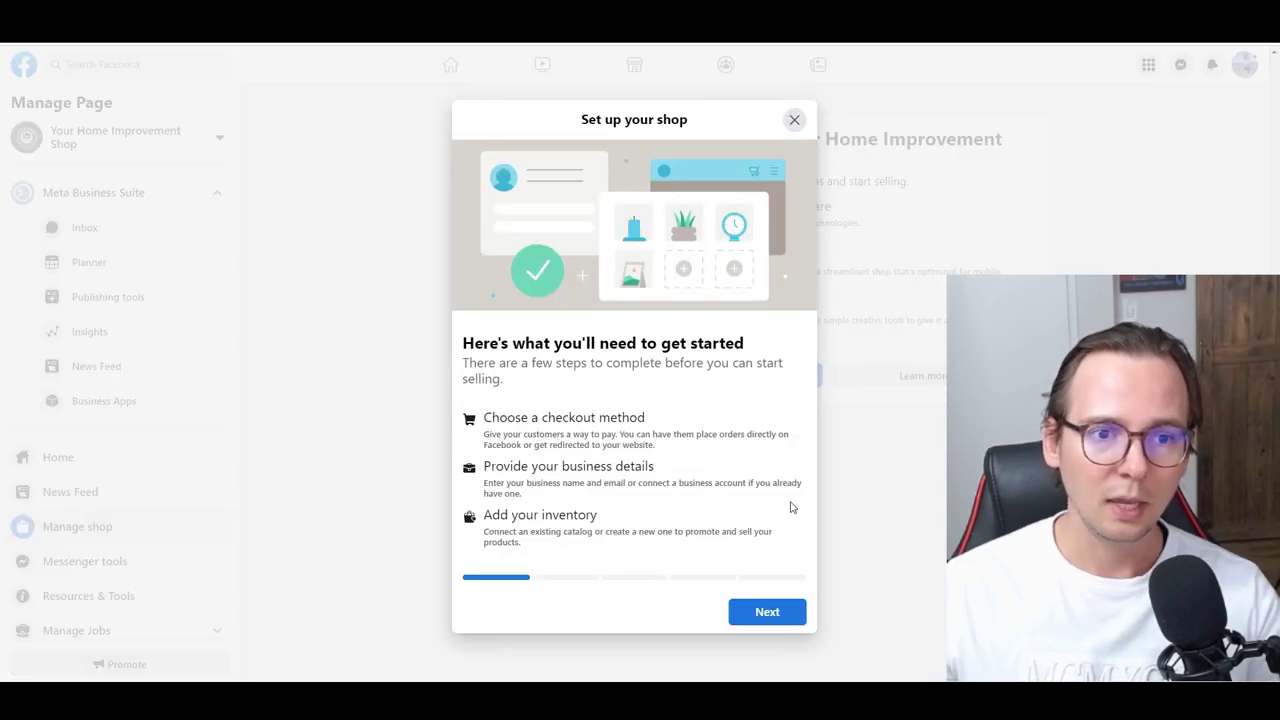
Start the shop setup and choose Checkout with Facebook as the checkout method, keeping Shop Pay by Shopify turned on.
left_click(780, 622)
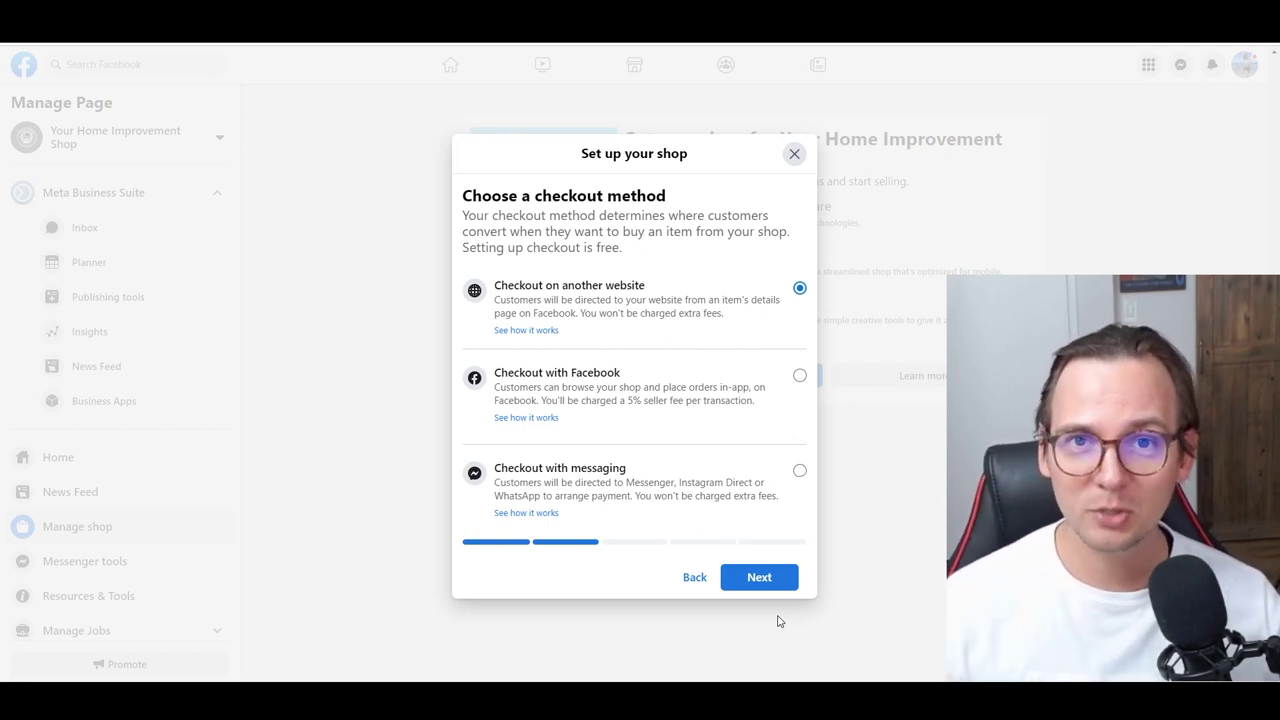
left_click(799, 377)
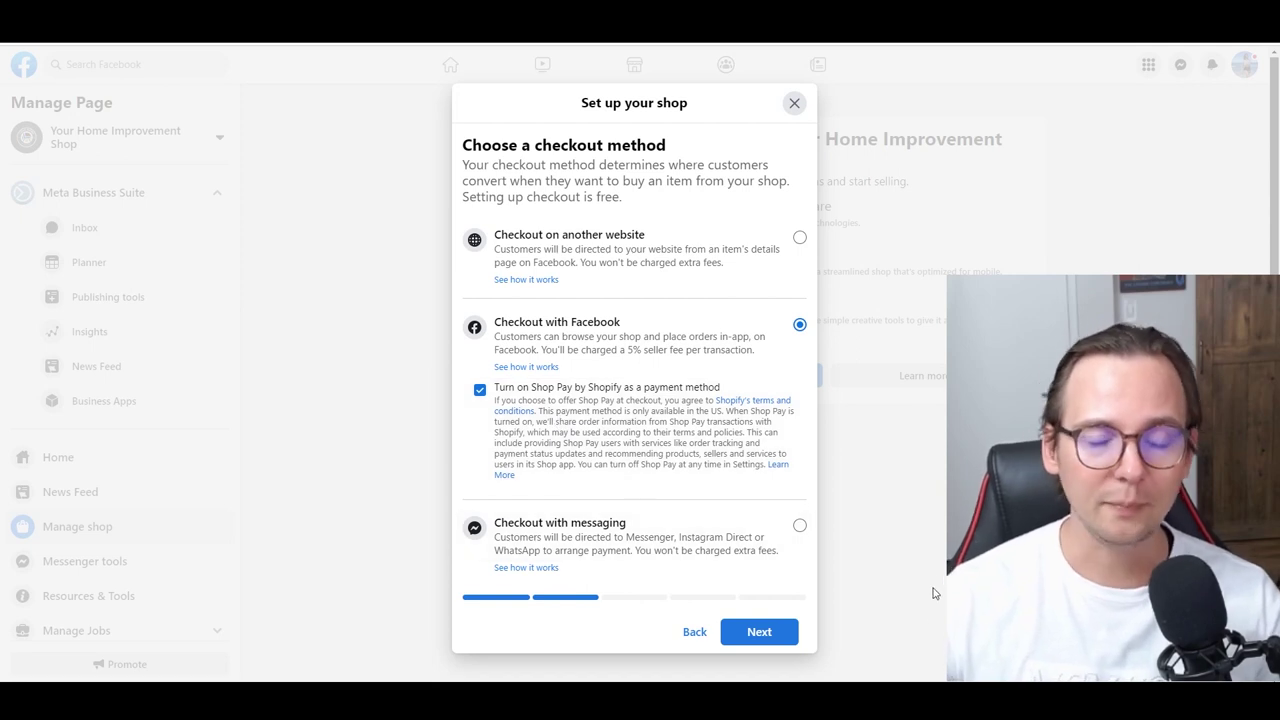
left_click(789, 643)
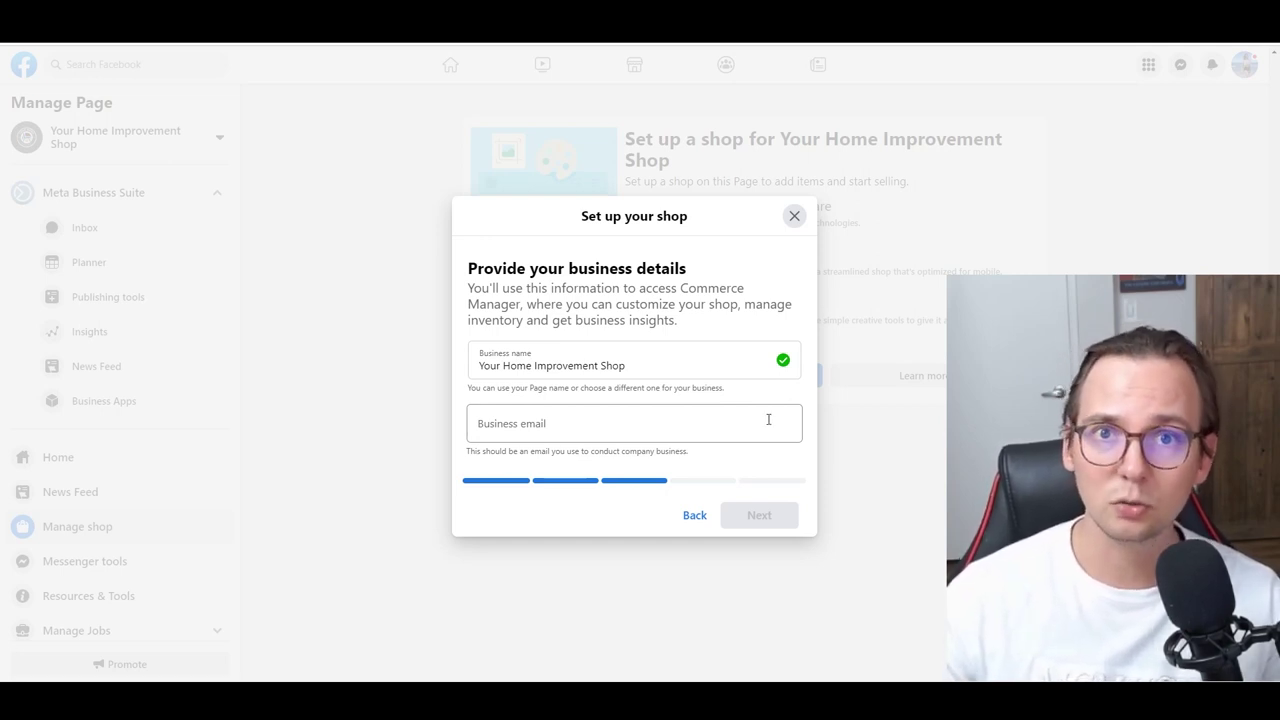
Continue past the business details, name the new catalog "Inventory" and agree to the catalog terms.
left_click(750, 514)
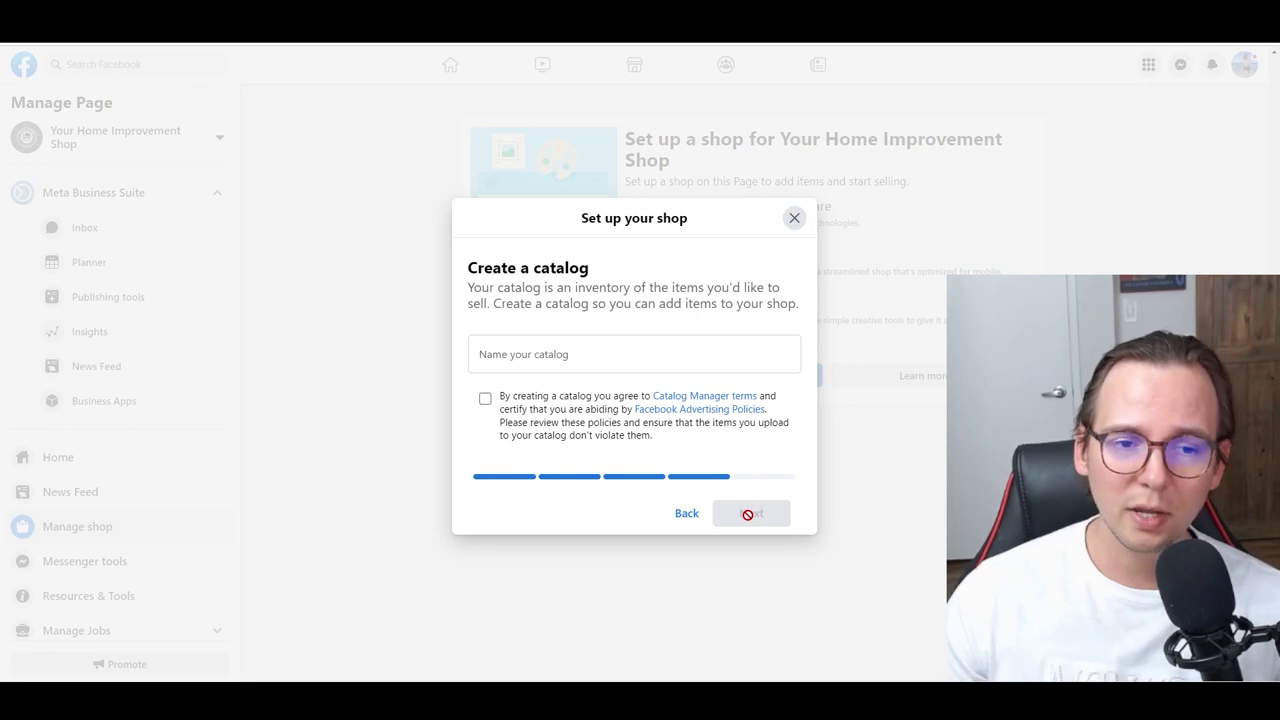
left_click(729, 368)
type("Inventory")
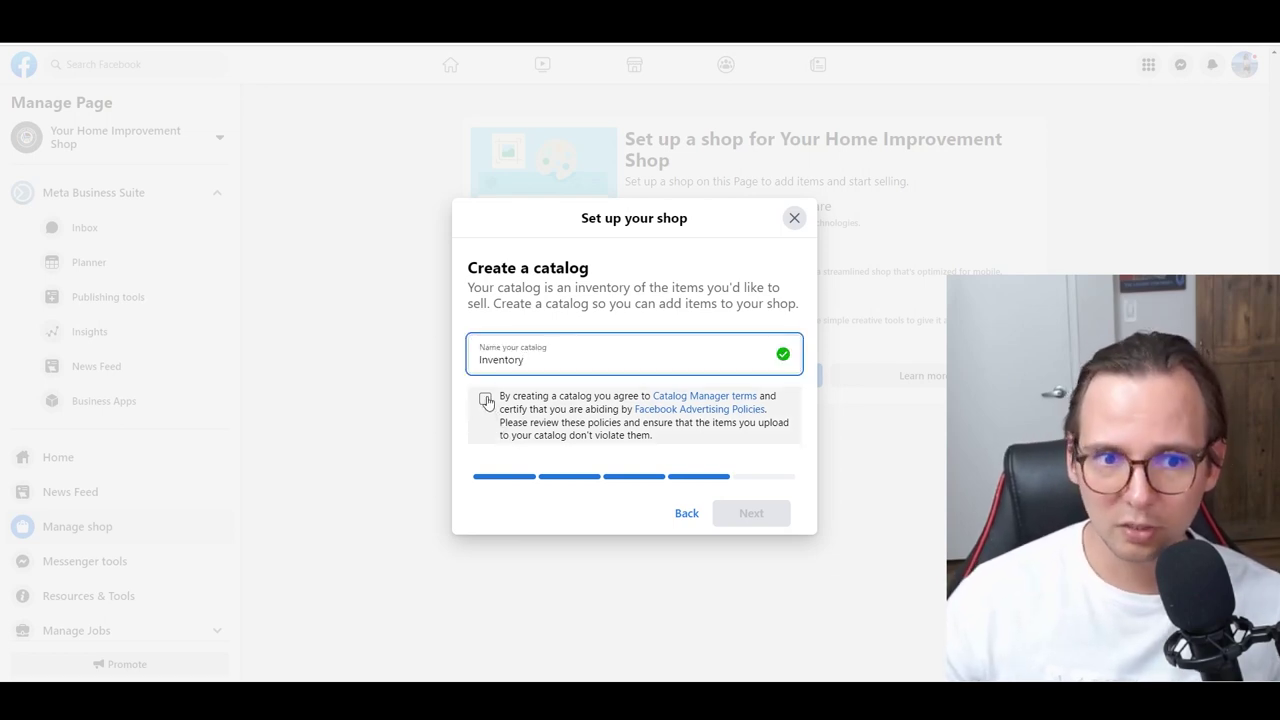
left_click(487, 400)
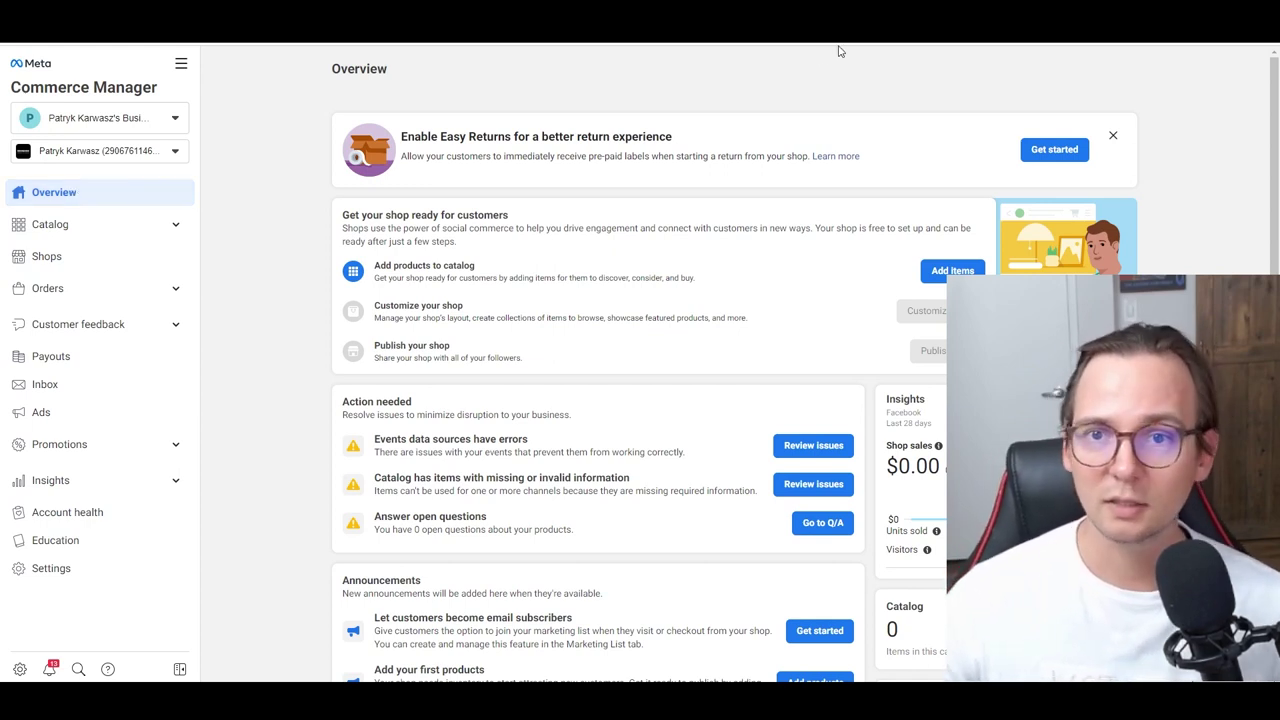
Dismiss the Easy Returns banner in Commerce Manager and view the shop's Insights overview.
left_click(1113, 136)
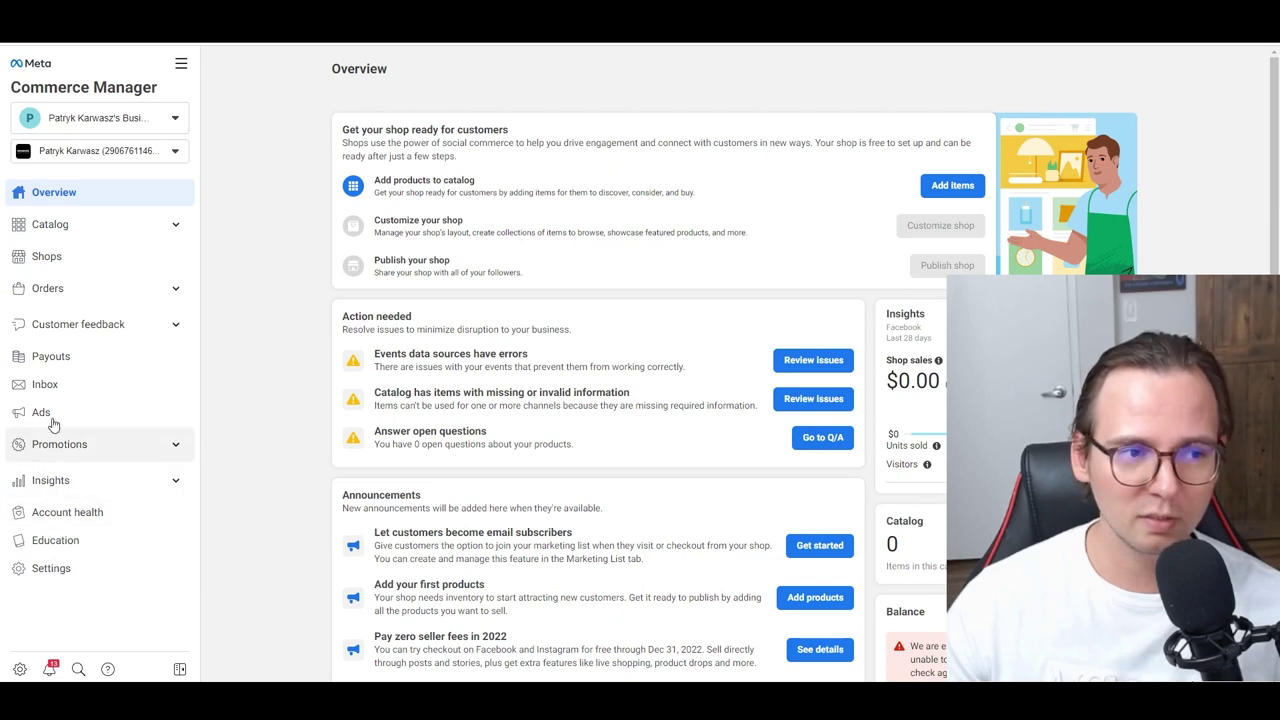
left_click(70, 484)
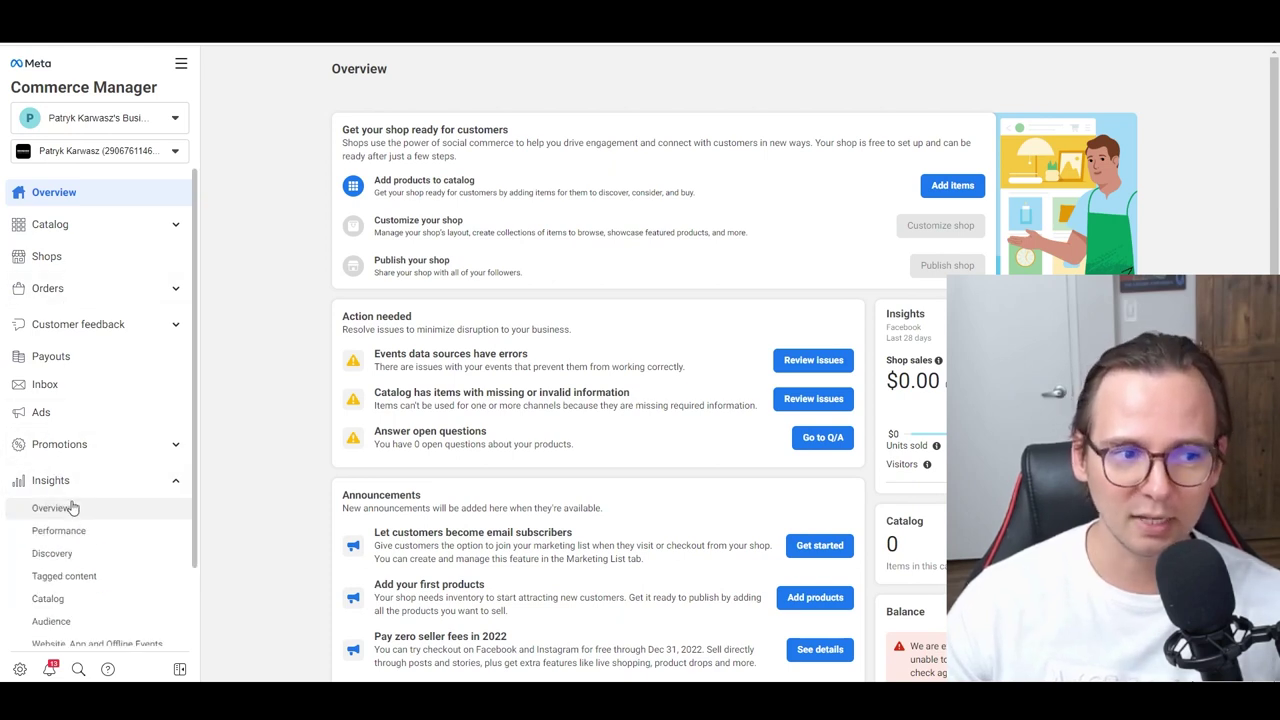
left_click(72, 508)
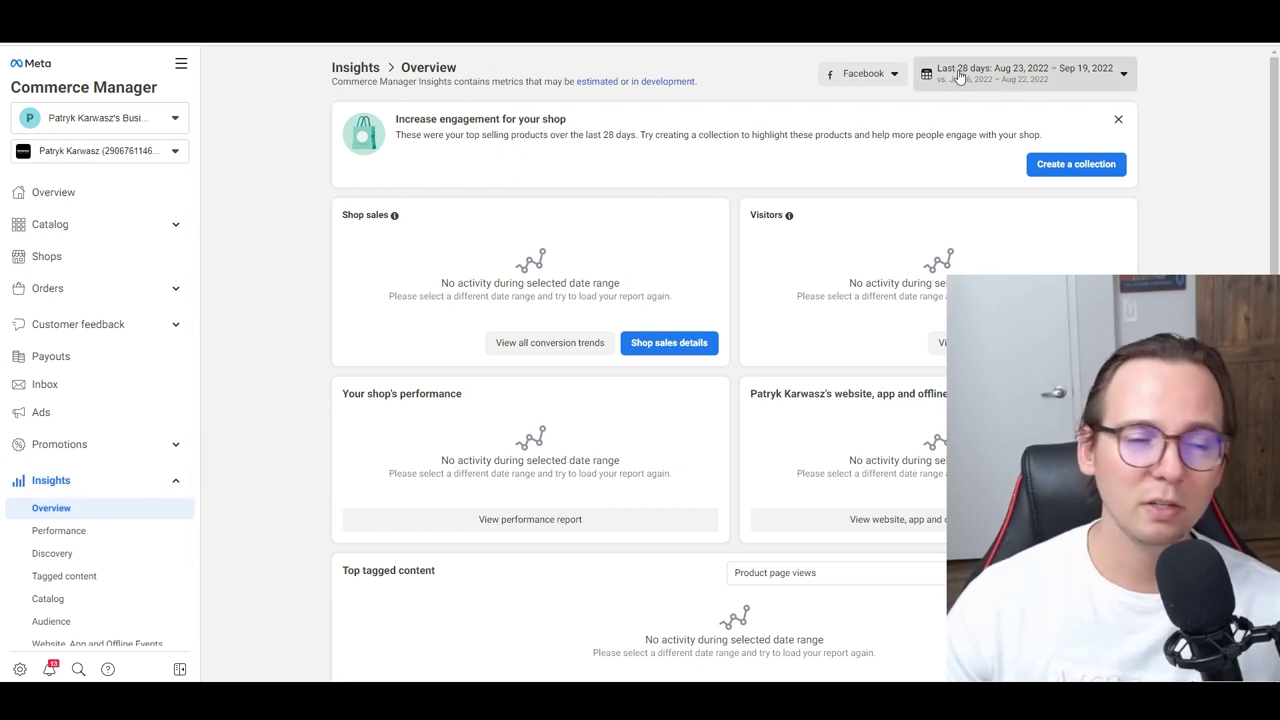
View the shop's orders, return to the overview, check the Catalog section's entries and collapse the expanded sections.
left_click(84, 292)
left_click(77, 315)
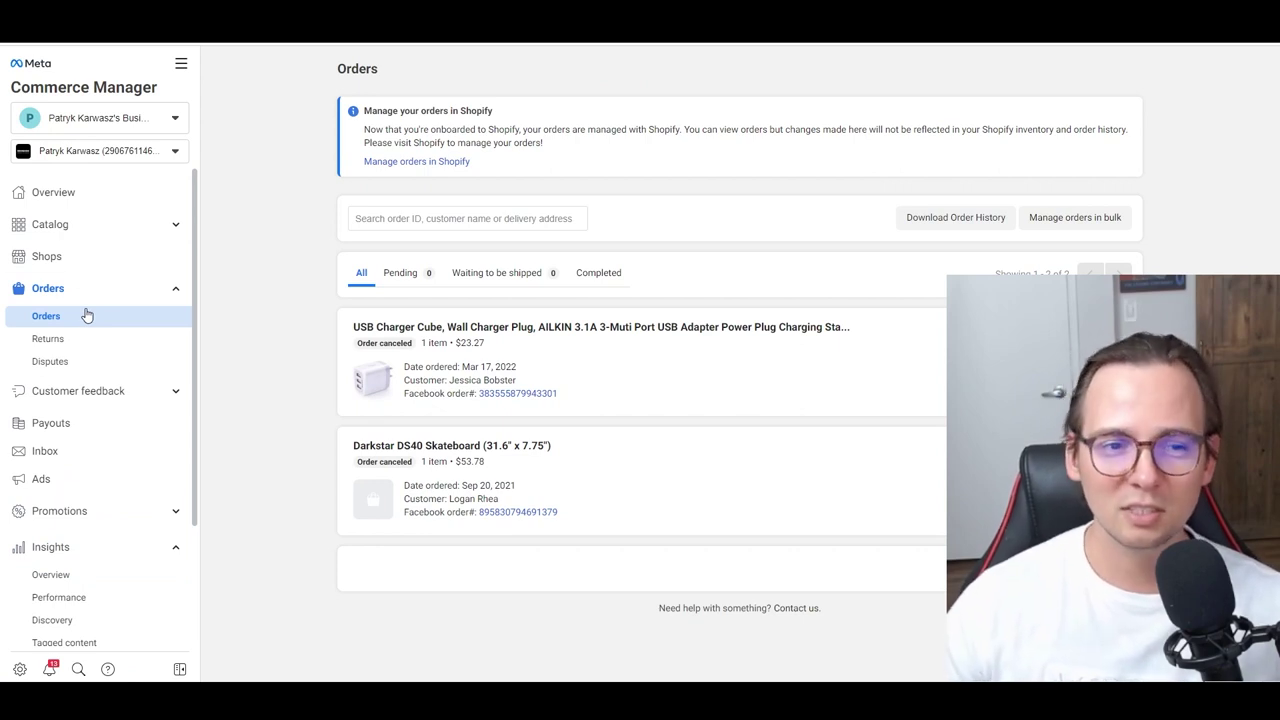
left_click(78, 205)
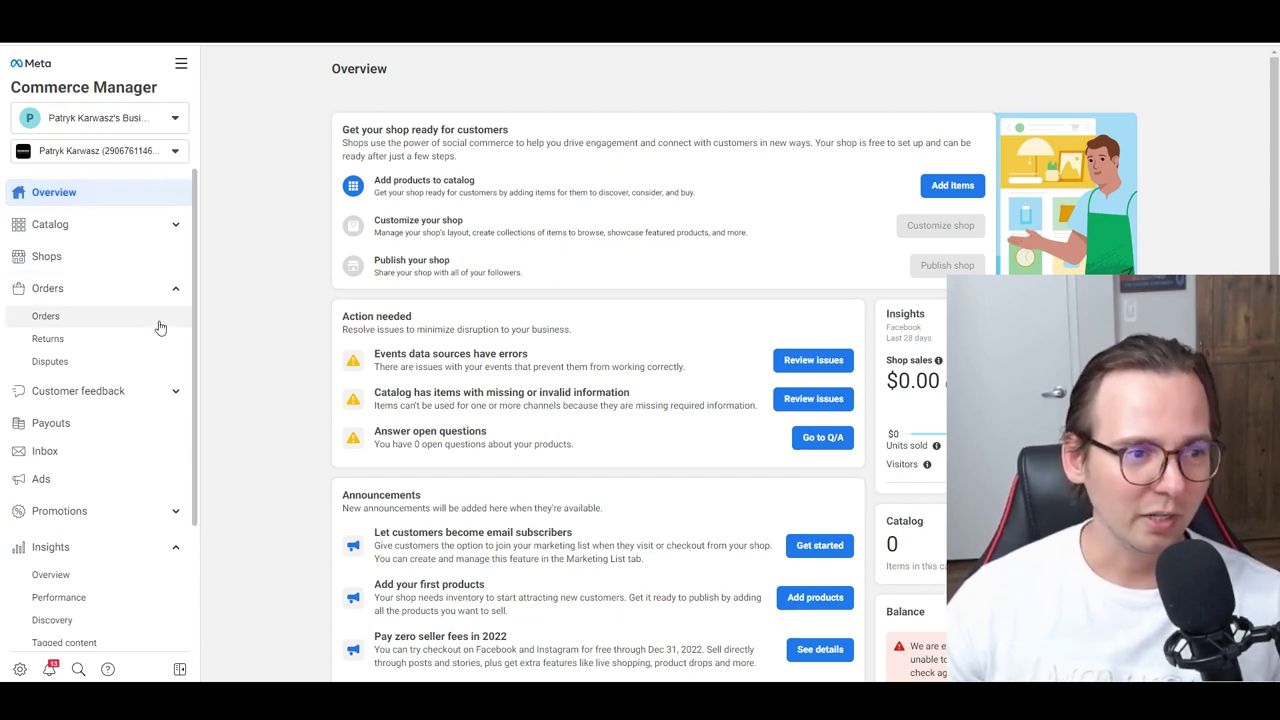
left_click(177, 230)
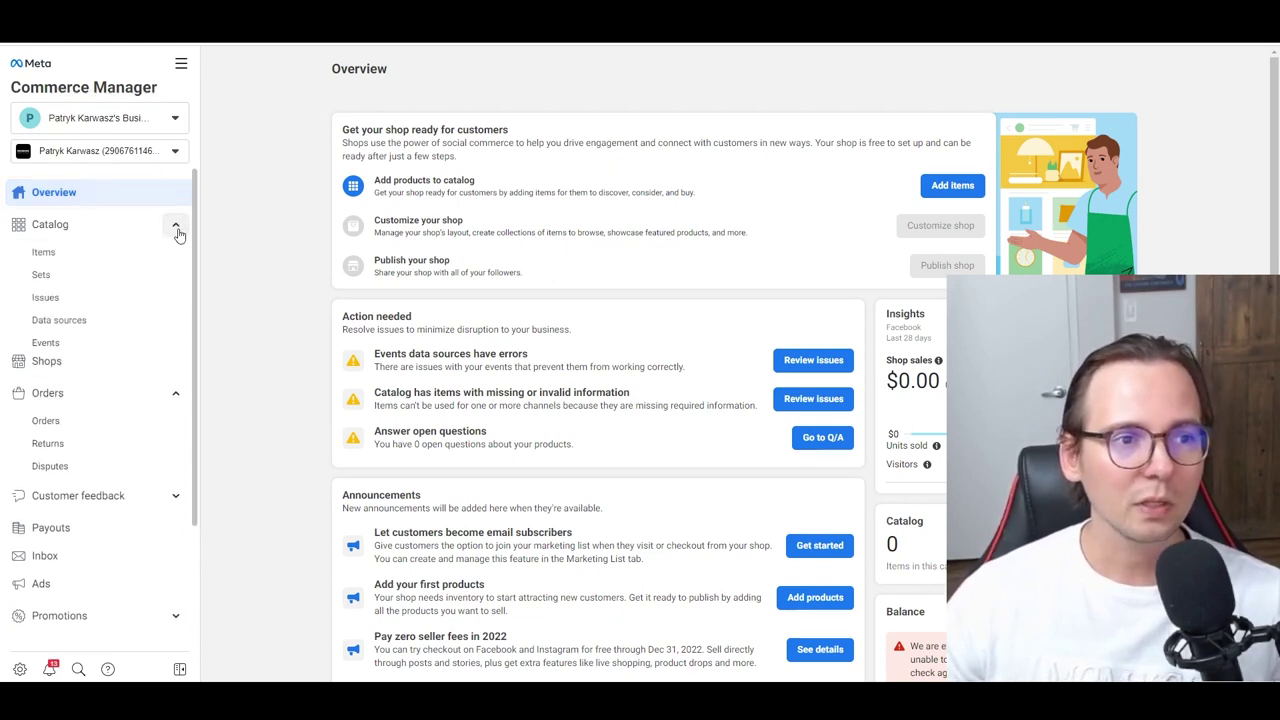
left_click(177, 230)
left_click(176, 289)
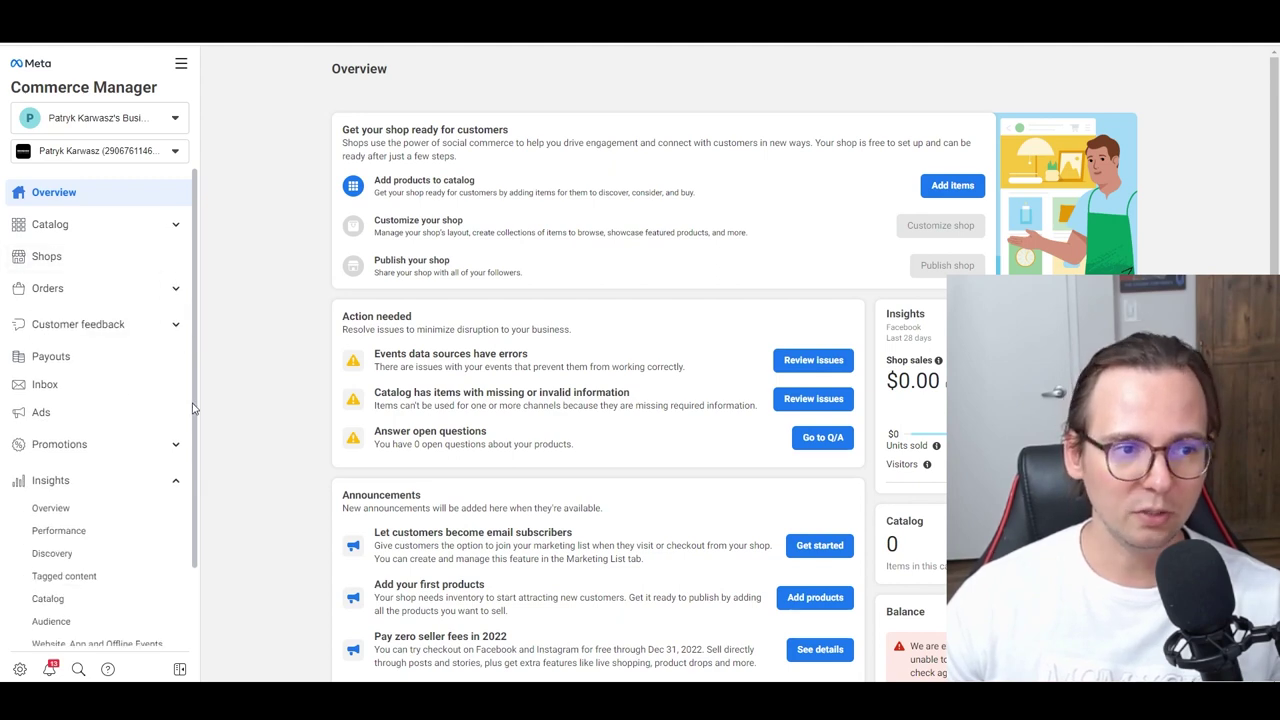
left_click(172, 487)
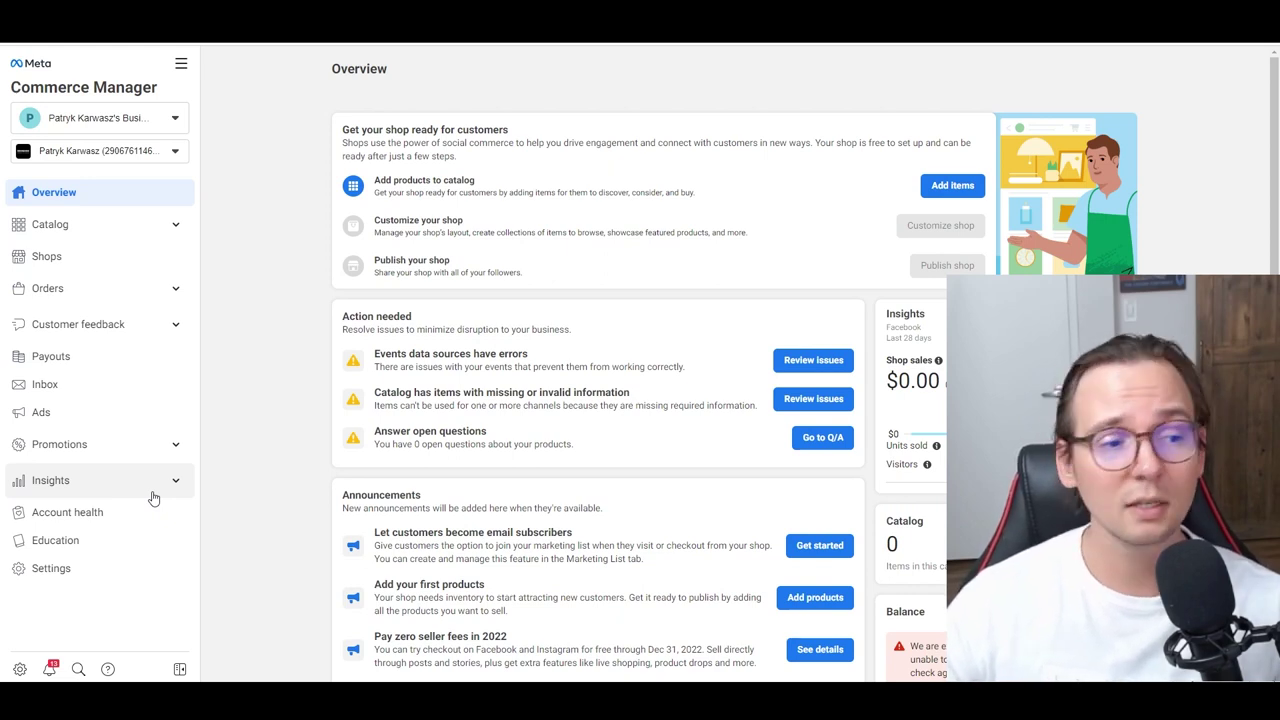
Review the Facebook, Instagram and Ads sales channels under the business assets in the shop's settings.
left_click(110, 580)
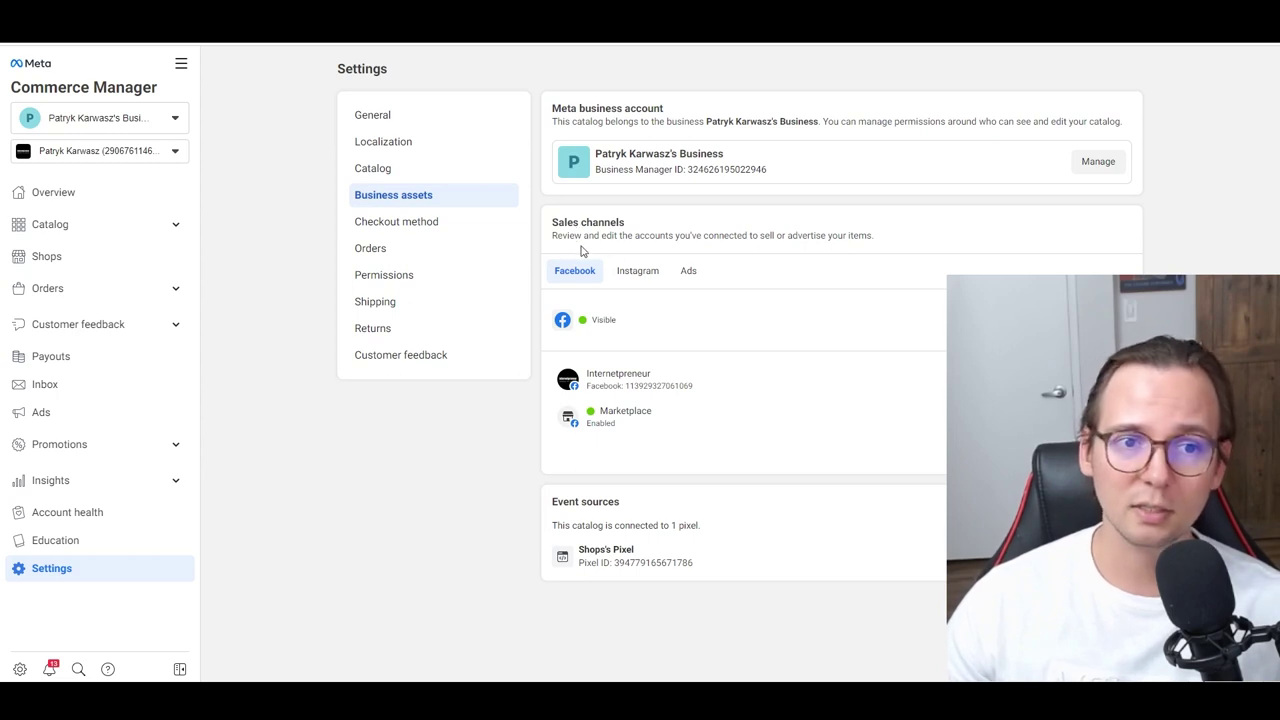
left_click(626, 284)
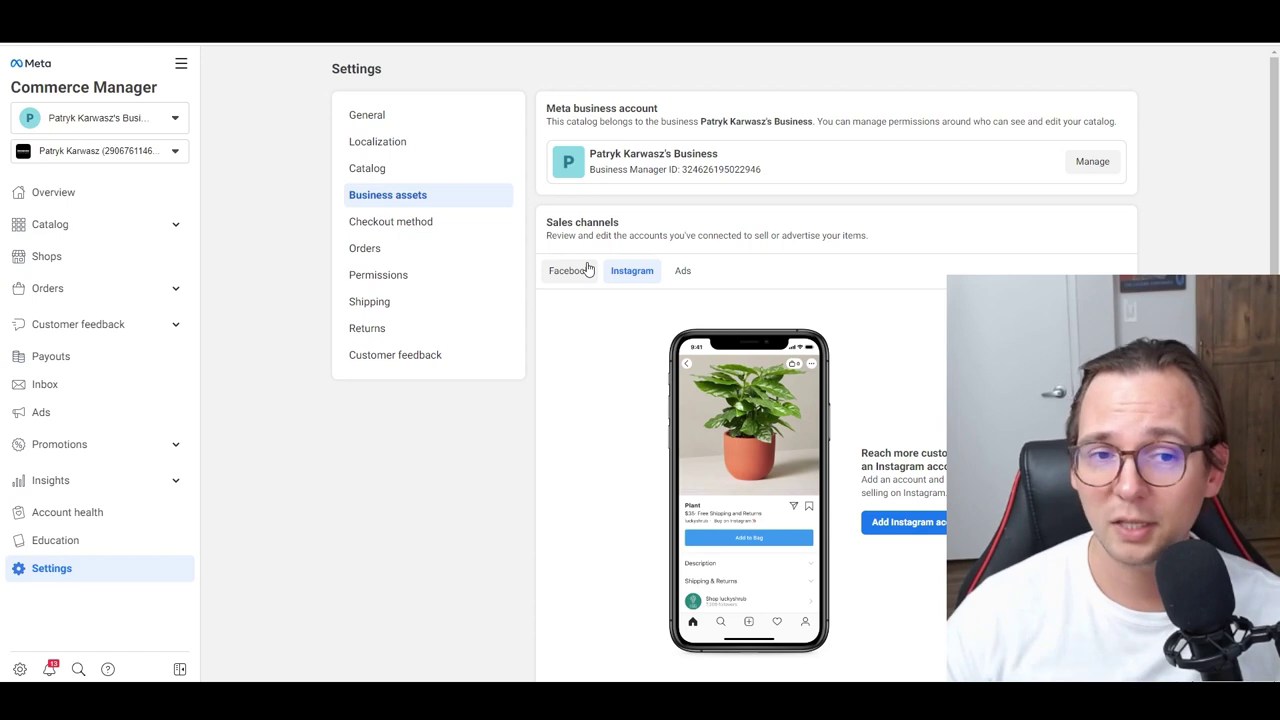
left_click(678, 274)
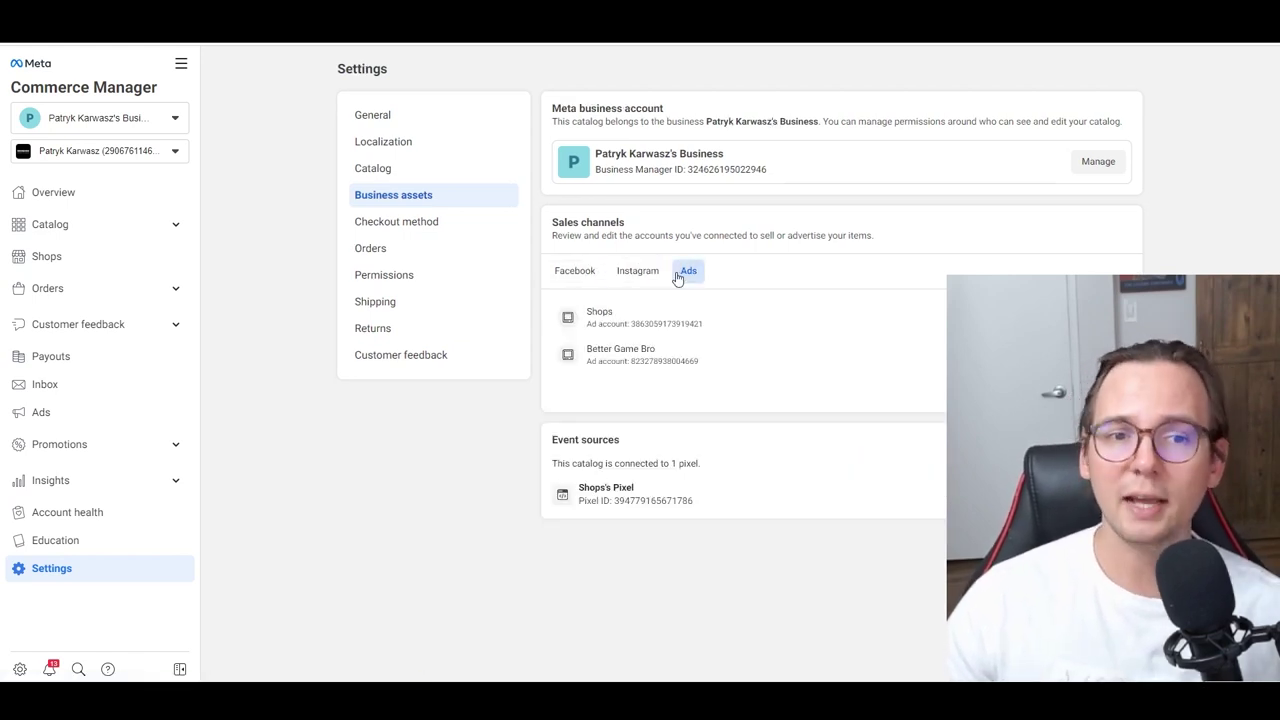
left_click(588, 272)
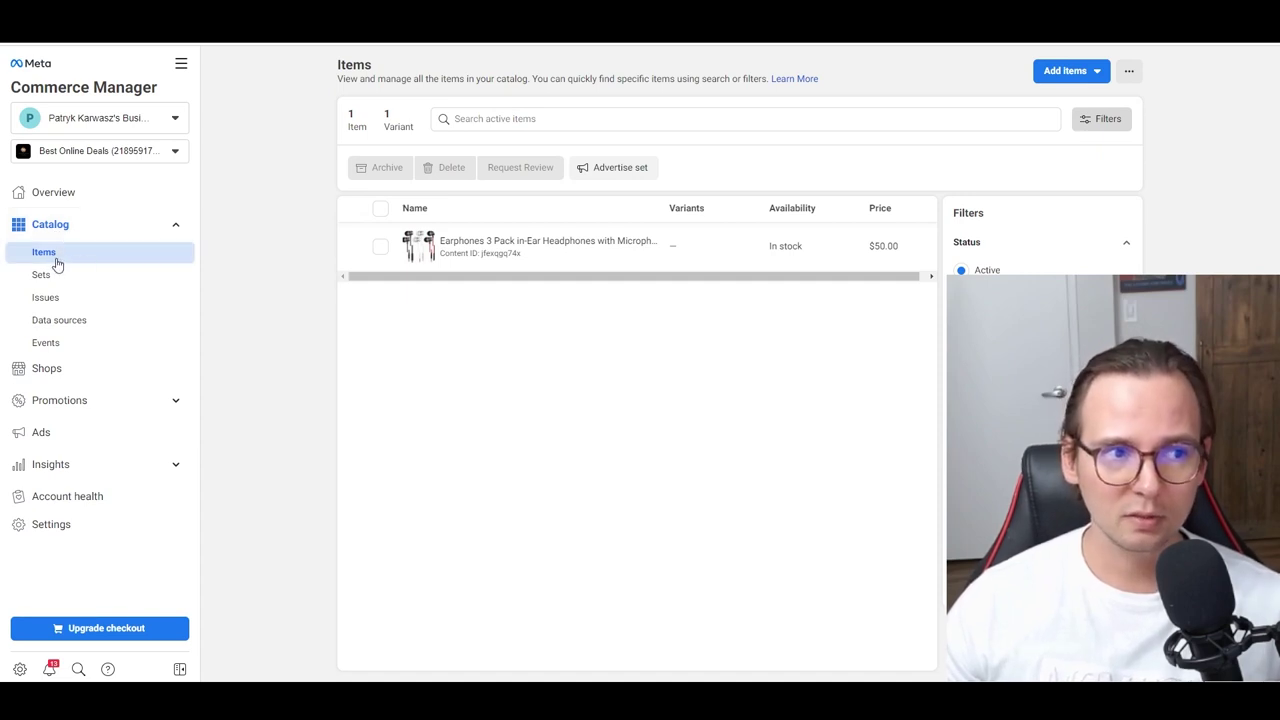
Start adding one item to the Best Online Deals catalog and upload Screenshot_3 as its main image.
left_click(1097, 85)
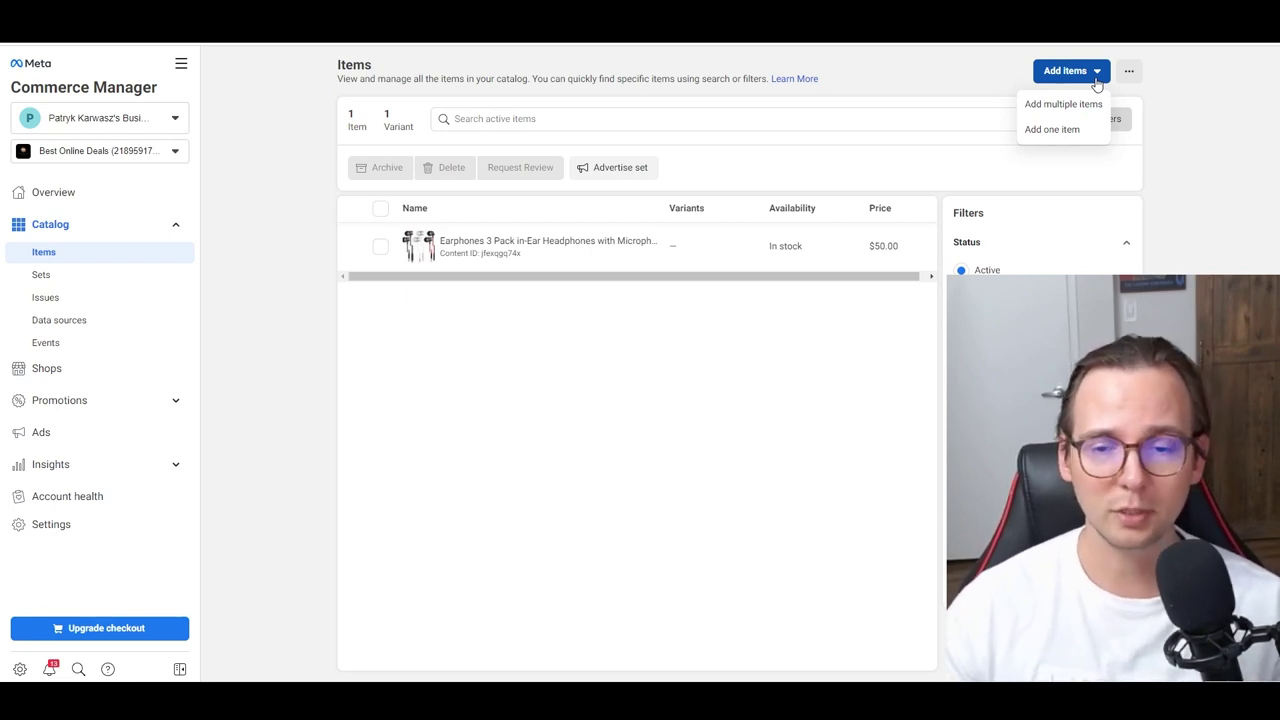
left_click(1066, 133)
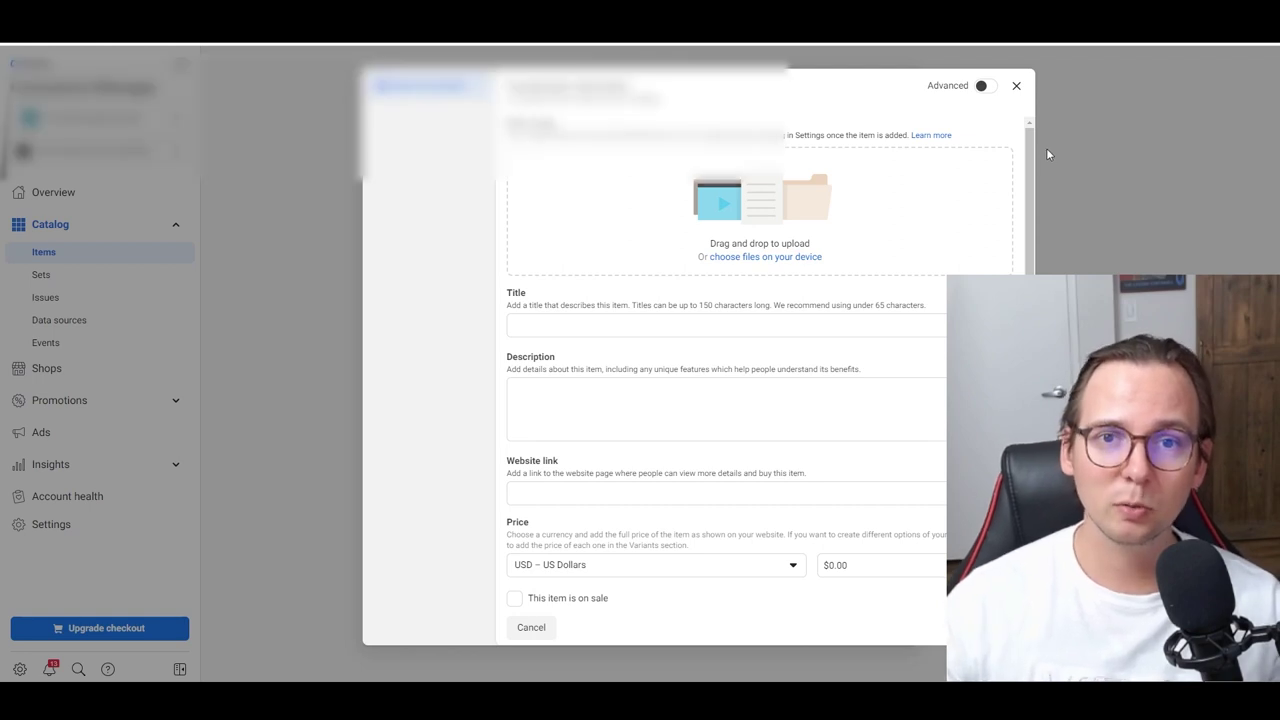
left_click(800, 262)
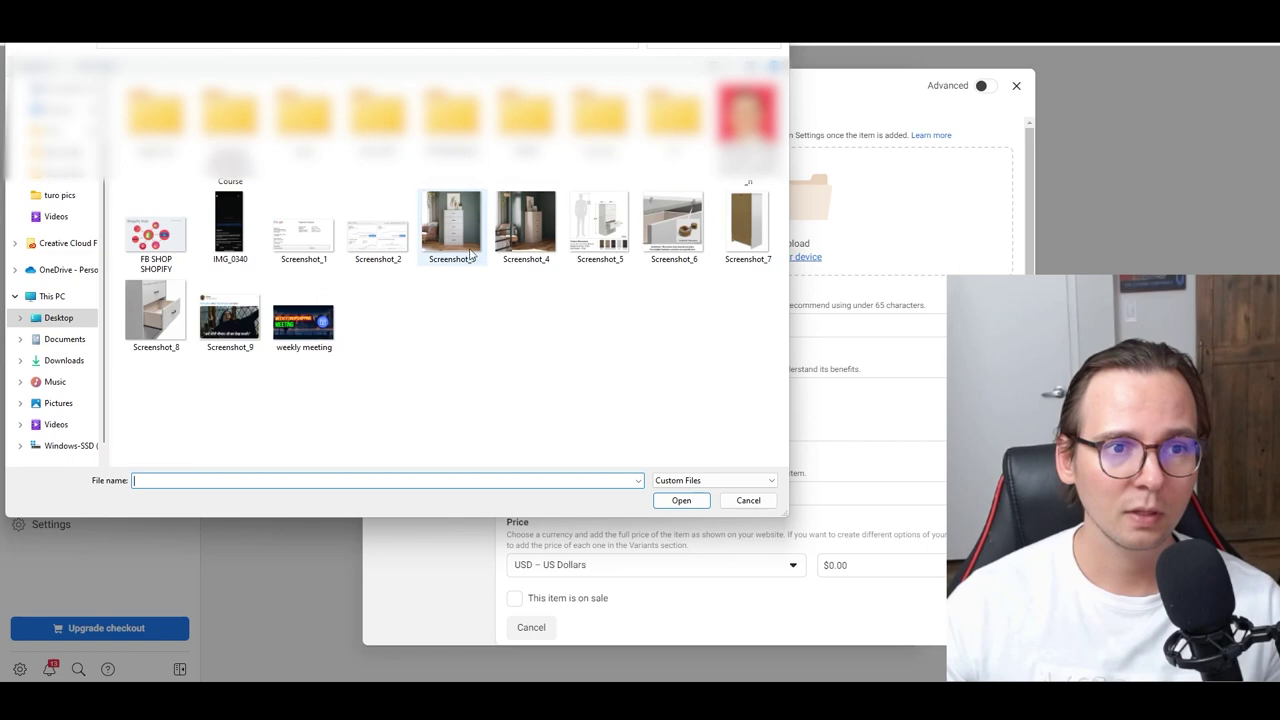
left_click(472, 258)
left_click(690, 501)
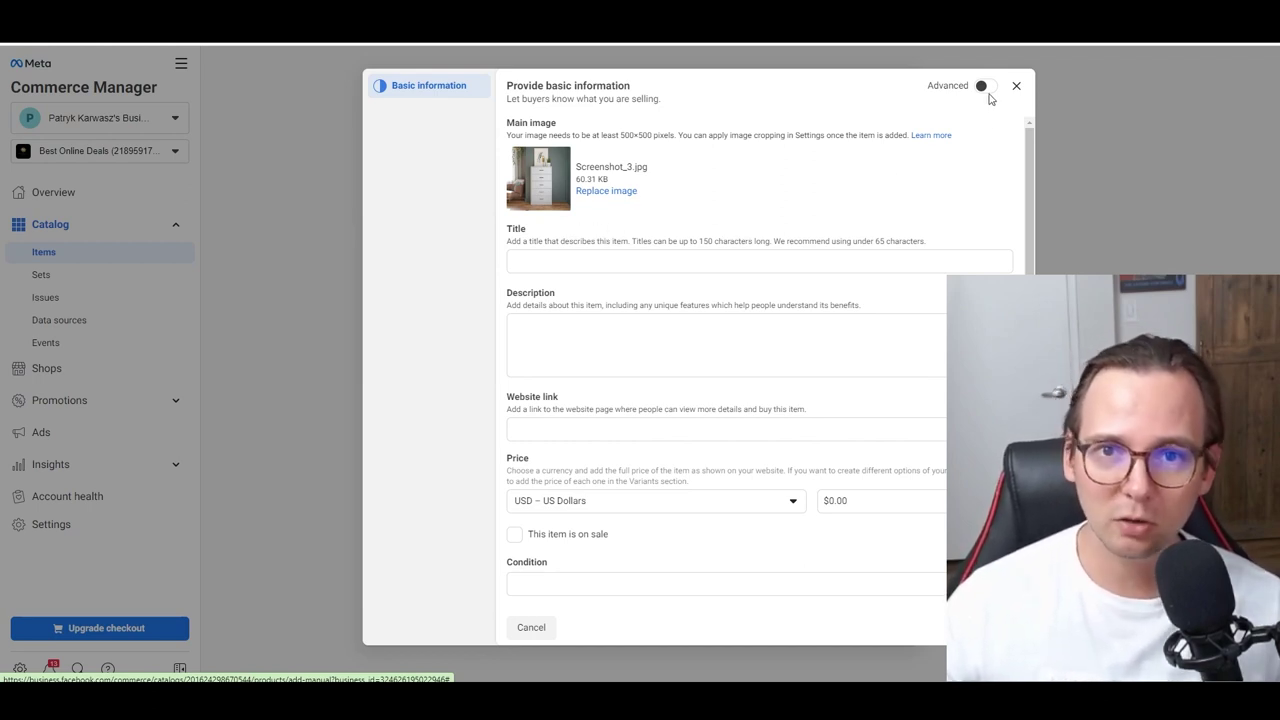
Switch the item form to Advanced and add Screenshot_4, Screenshot_5 and Screenshot_6 as additional images.
left_click(984, 86)
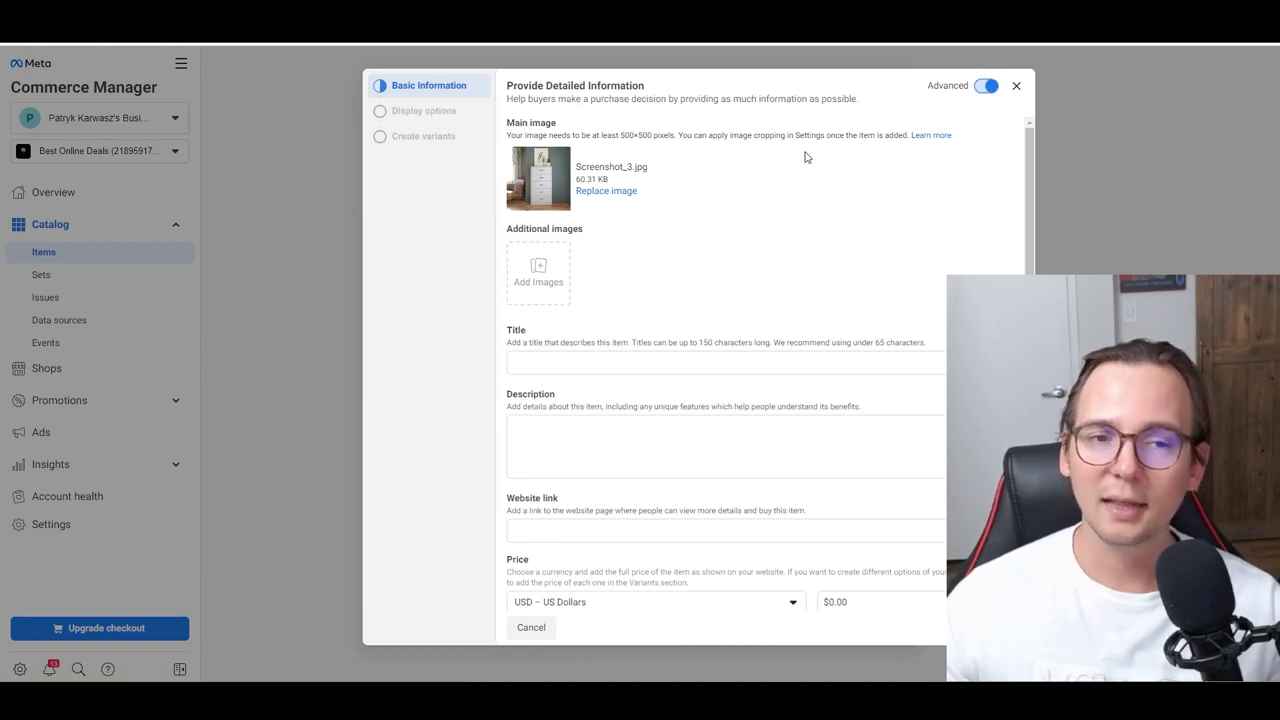
left_click(552, 288)
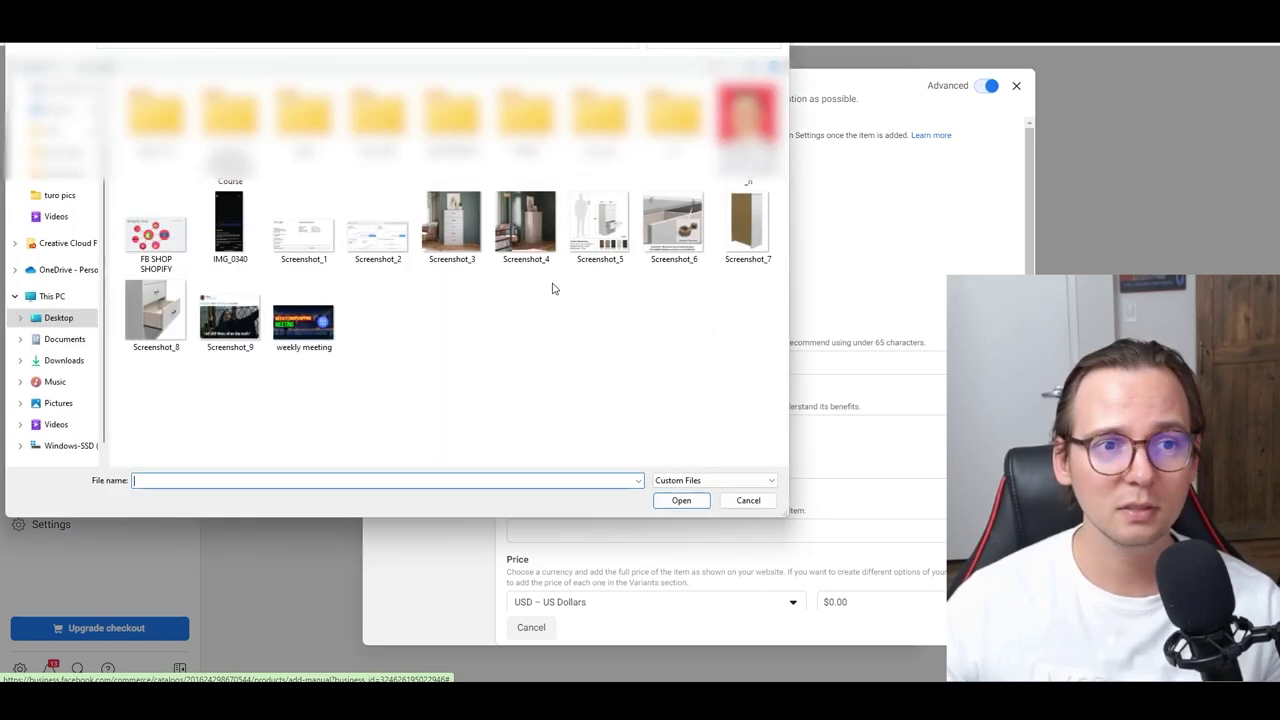
left_click(600, 225)
left_click(681, 500)
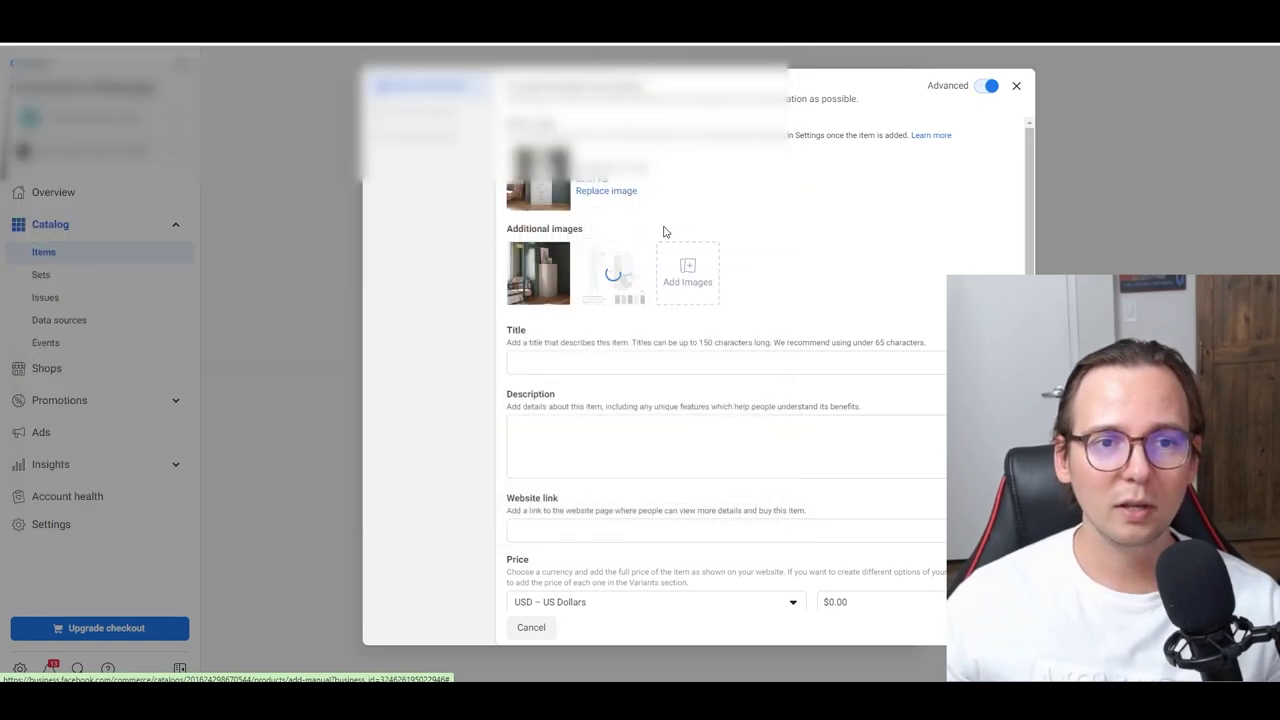
left_click(688, 270)
left_click(674, 225)
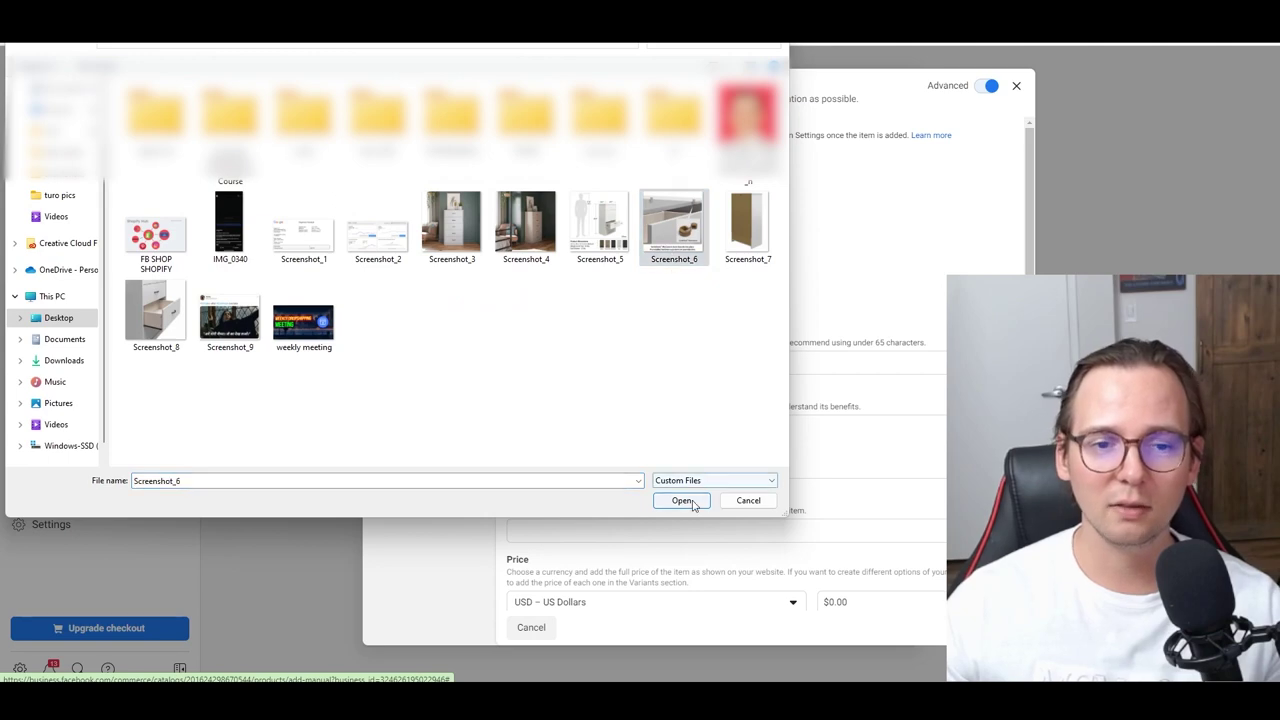
left_click(681, 500)
Try to add Screenshot_7 to the item's additional images, and add Screenshot_8.
left_click(762, 278)
left_click(748, 225)
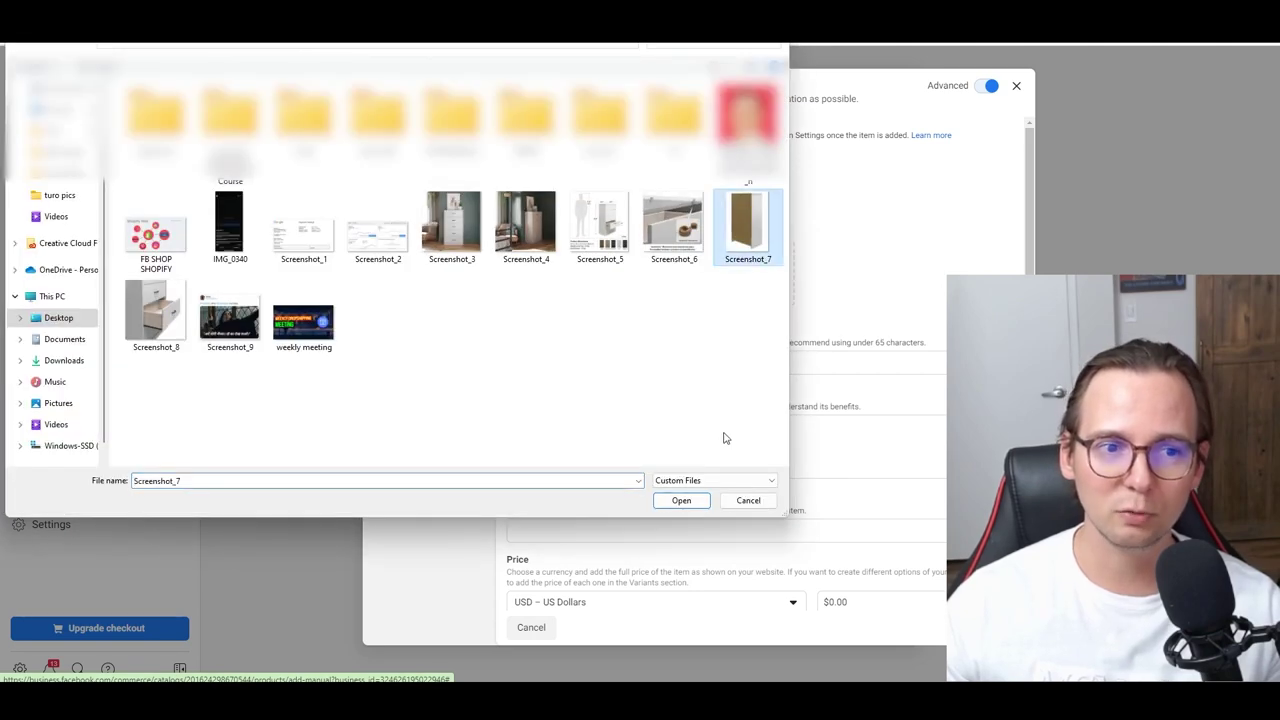
left_click(681, 500)
left_click(762, 278)
left_click(156, 316)
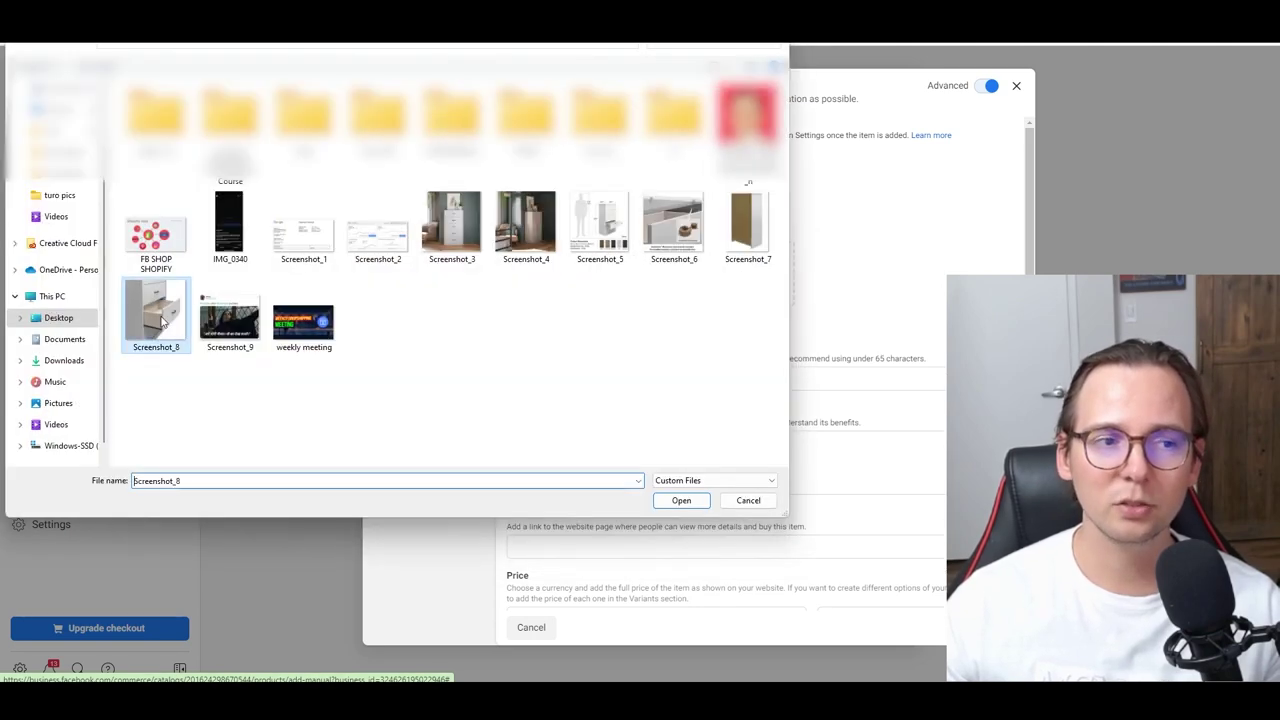
left_click(684, 501)
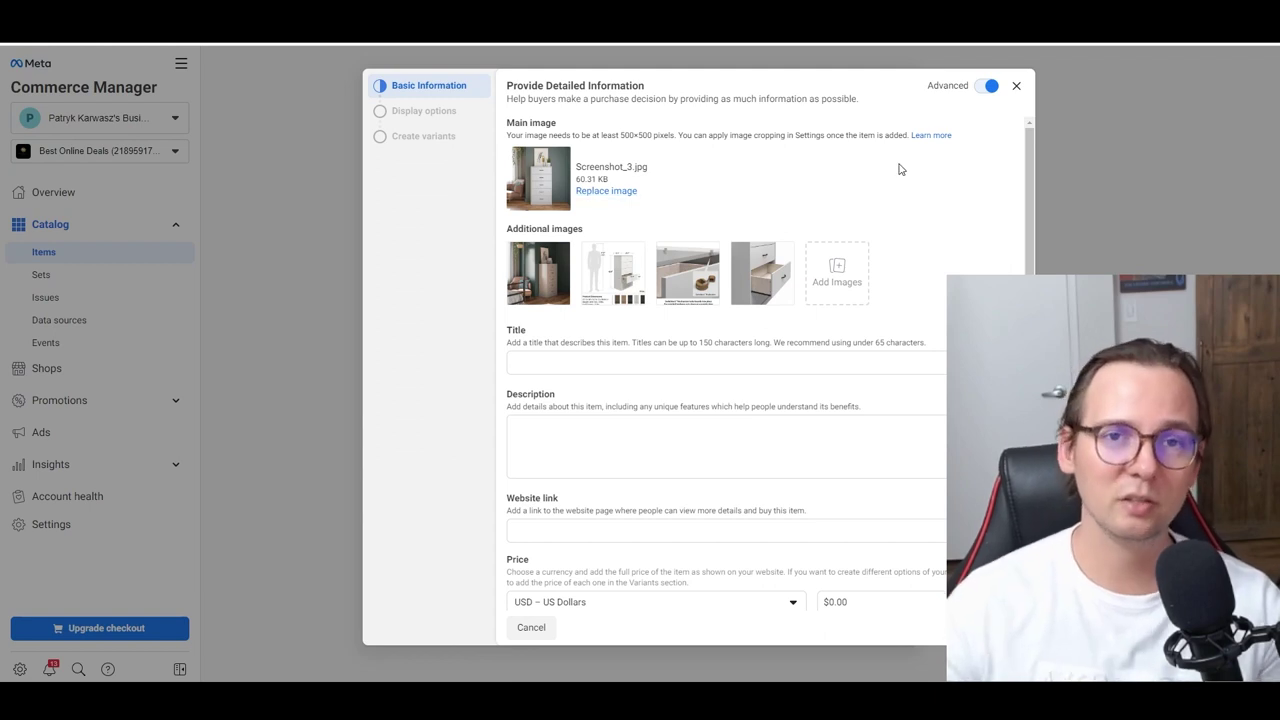
Copy "Classic 5 Drawer Dresser, Gray" from the Walmart product page and paste it as the item's title.
left_click(810, 360)
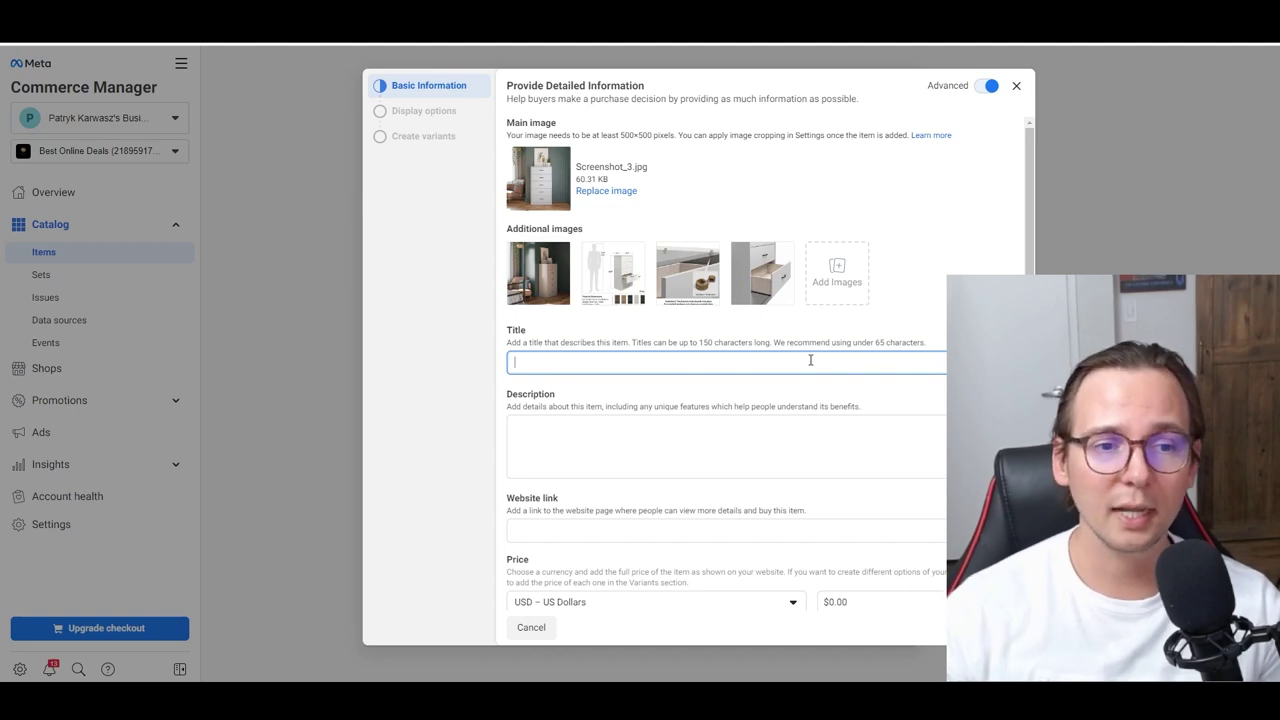
scroll(760, 383, "down", 2)
key("ctrl+Tab")
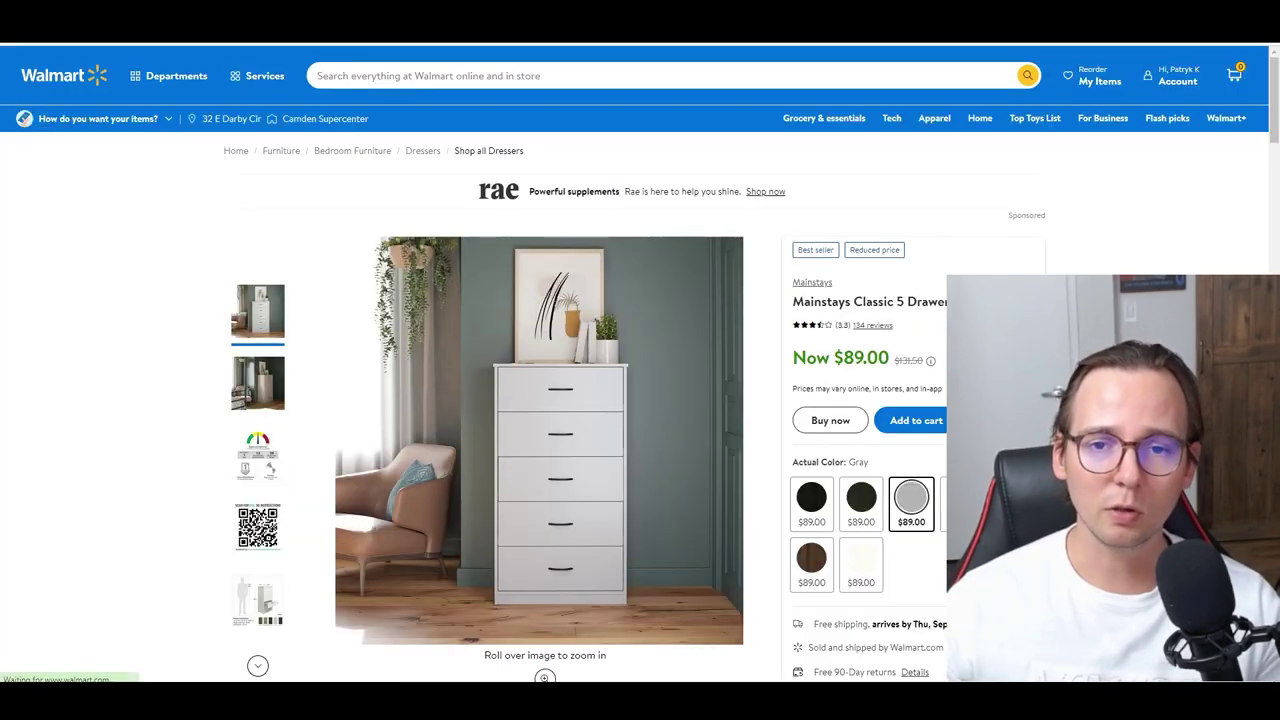
left_click_drag(960, 302, 856, 307)
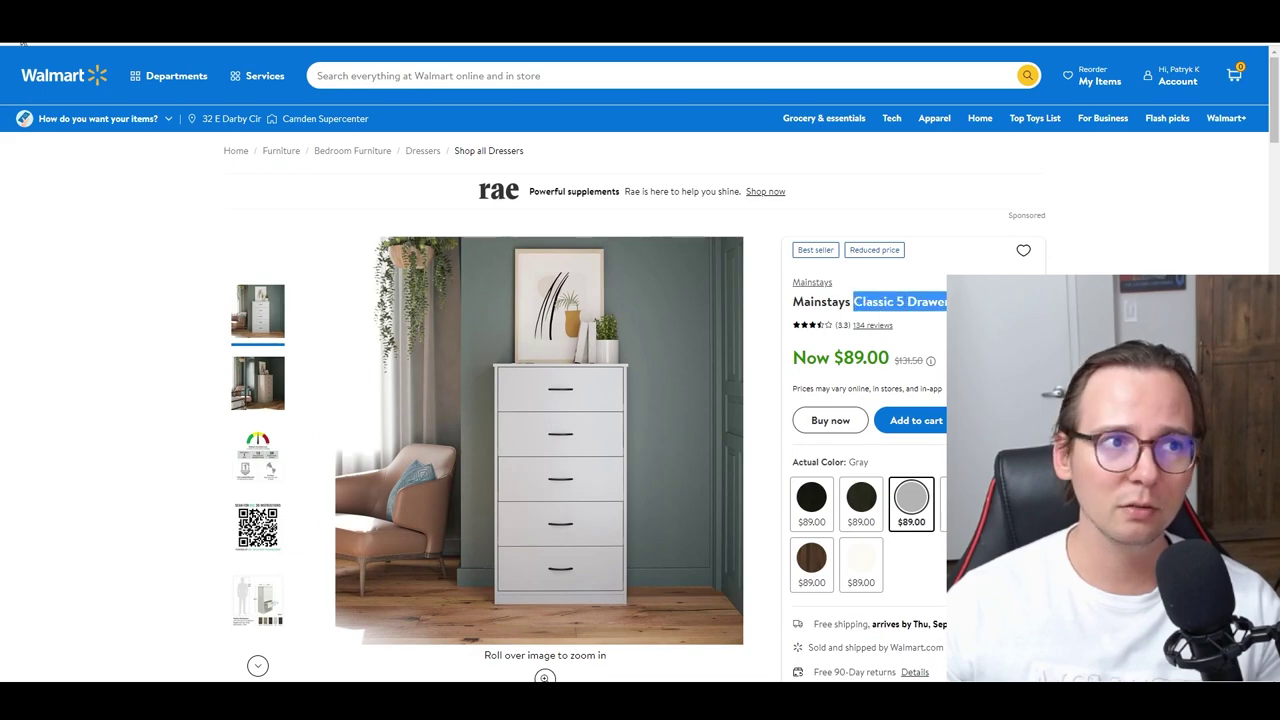
key("ctrl+c")
key("ctrl+shift+Tab")
key("ctrl+v")
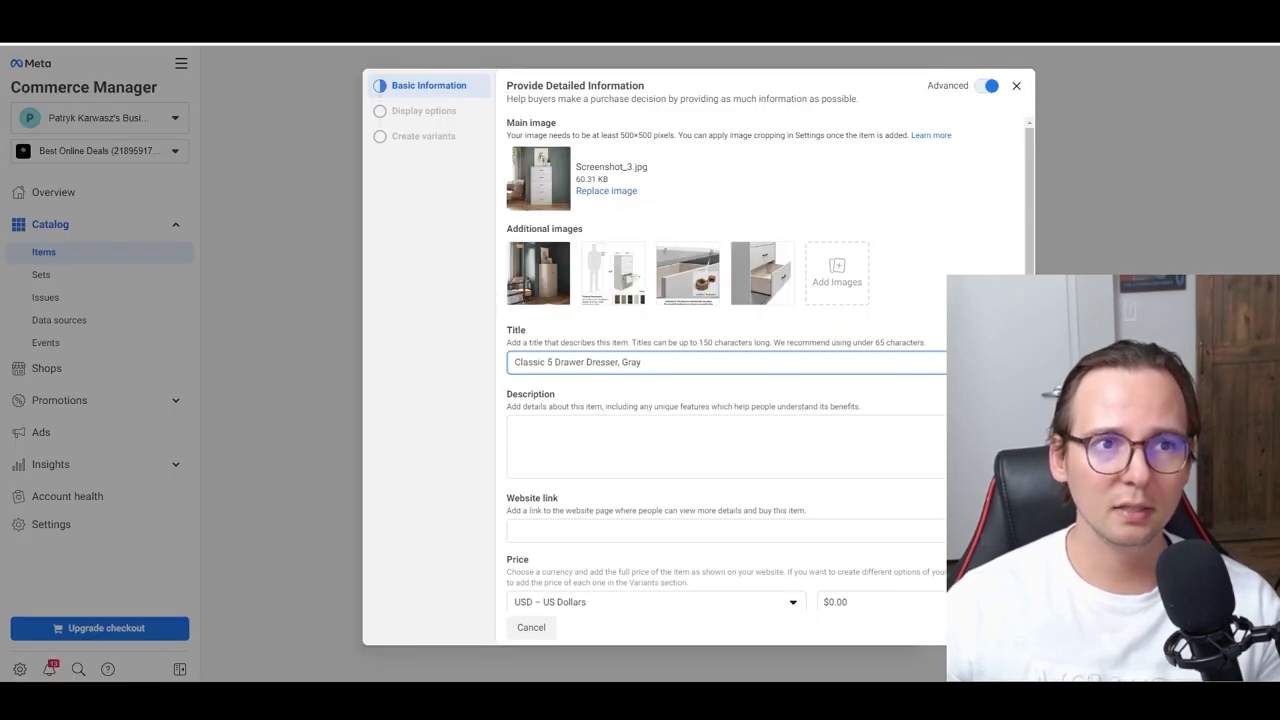
Copy the bulleted product details from the Walmart dresser page and paste them as the item's description.
key("ctrl+Tab")
scroll(415, 350, "down", 10)
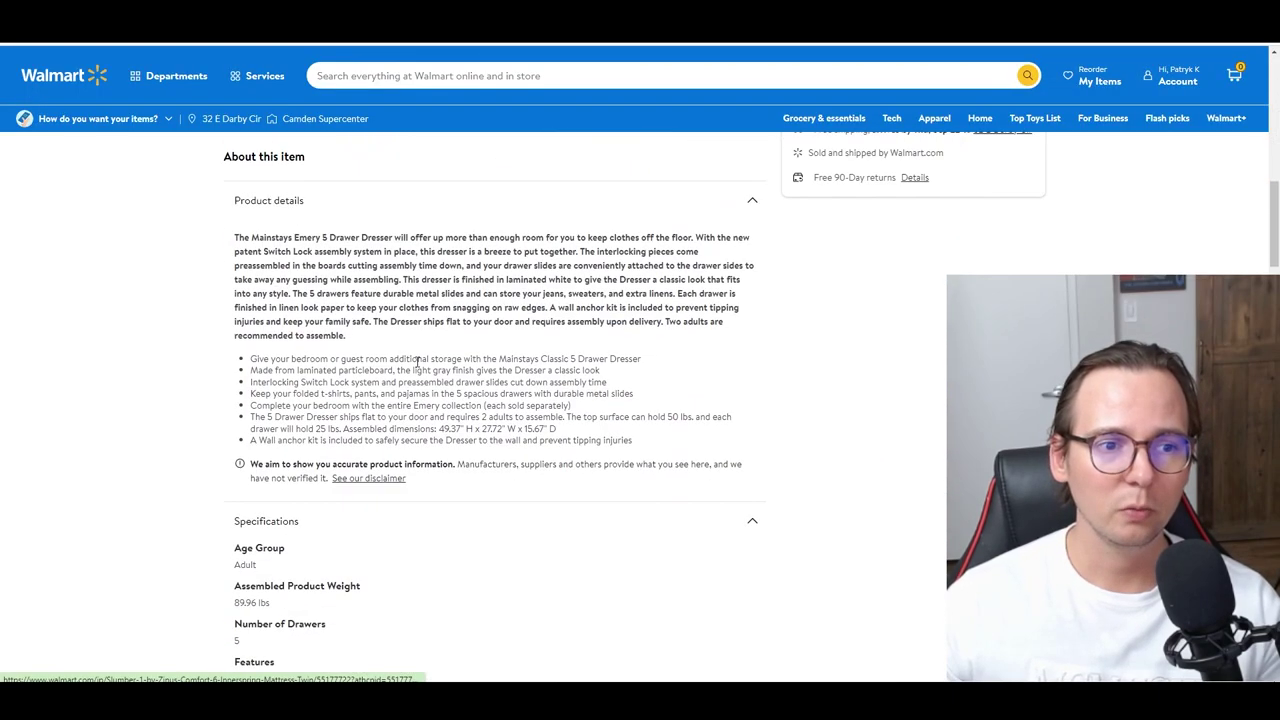
left_click_drag(636, 445, 247, 360)
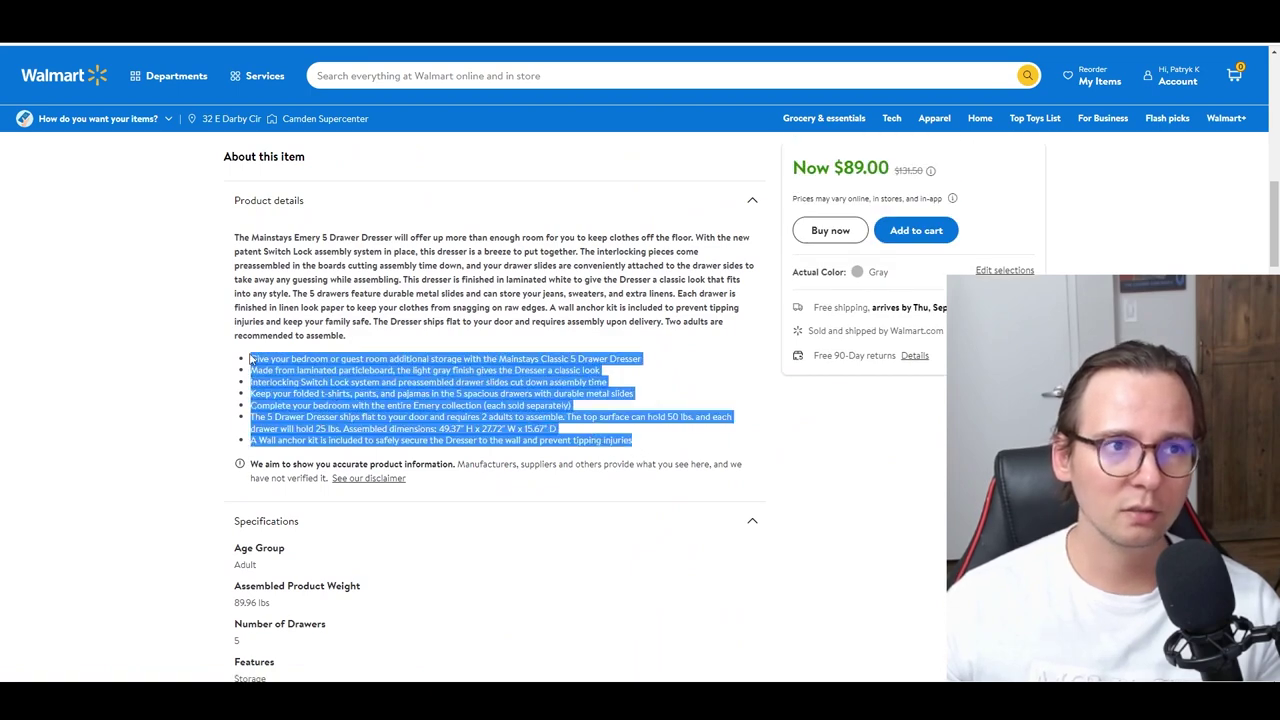
key("ctrl+c")
key("ctrl+shift+Tab")
key("ctrl+v")
Insert blank lines between the lines of the item's description and check the spacing through to the end.
scroll(720, 445, "up", 5)
left_click(918, 427)
key("Return")
scroll(920, 432, "down", 3)
scroll(920, 432, "up", 3)
scroll(920, 432, "down", 3)
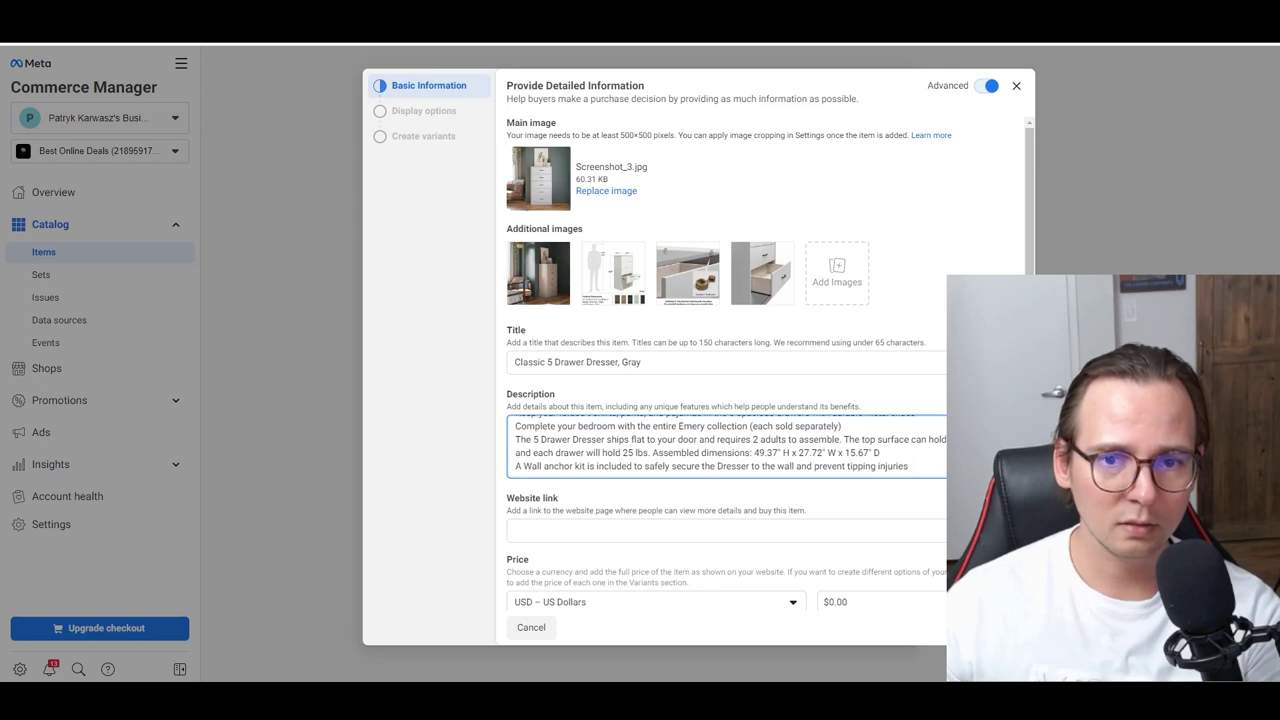
scroll(720, 446, "up", 1)
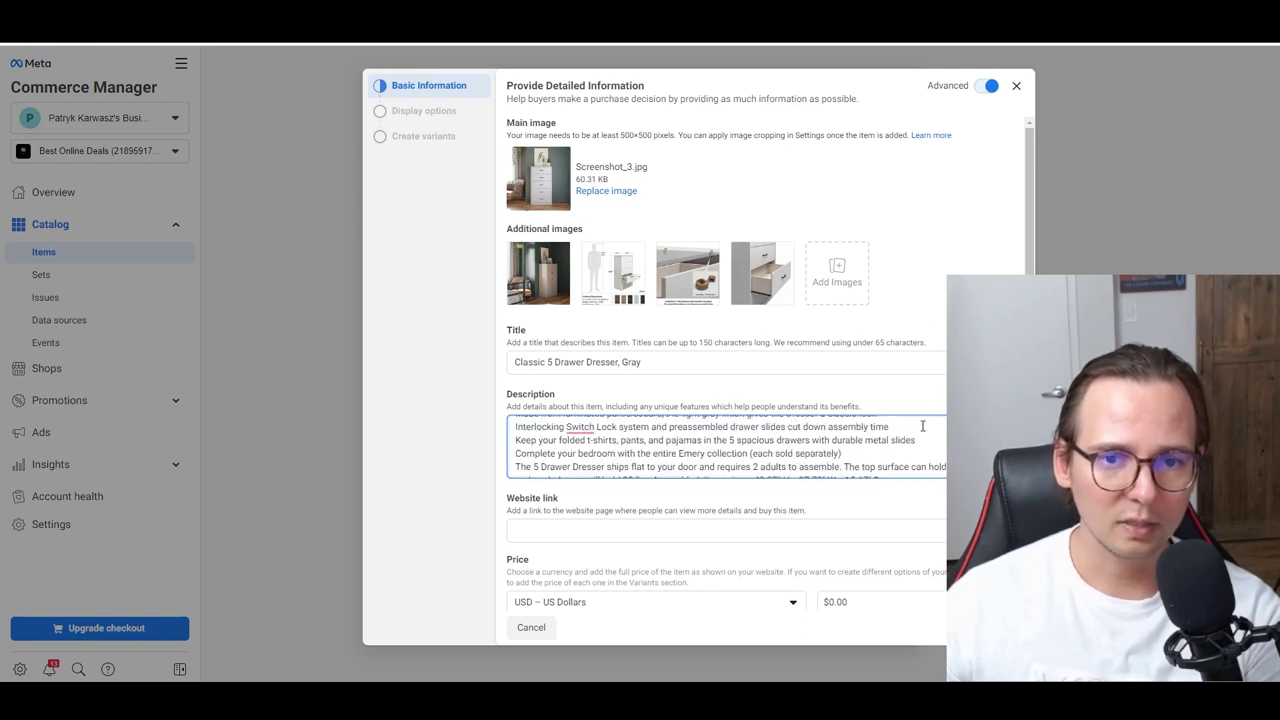
scroll(900, 426, "down", 1)
scroll(866, 449, "up", 3)
scroll(862, 446, "down", 5)
scroll(883, 489, "down", 1)
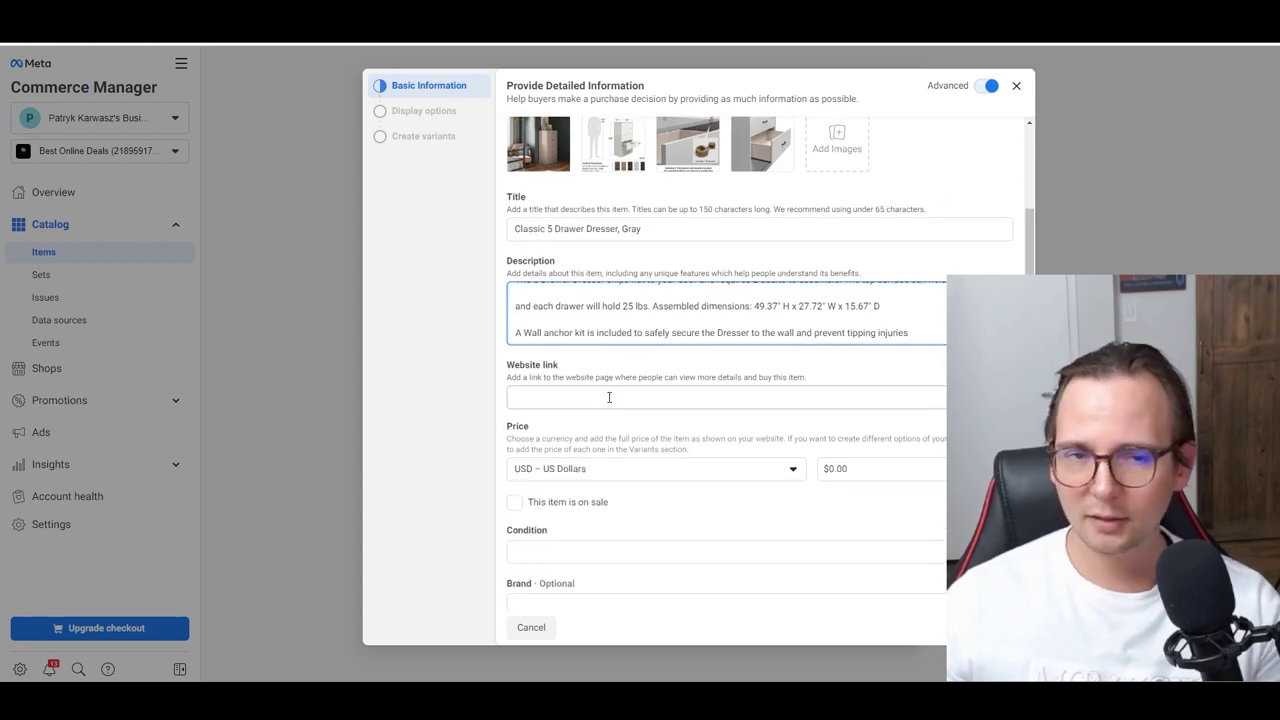
Set the item's price to 116 in US Dollars.
scroll(609, 398, "down", 1)
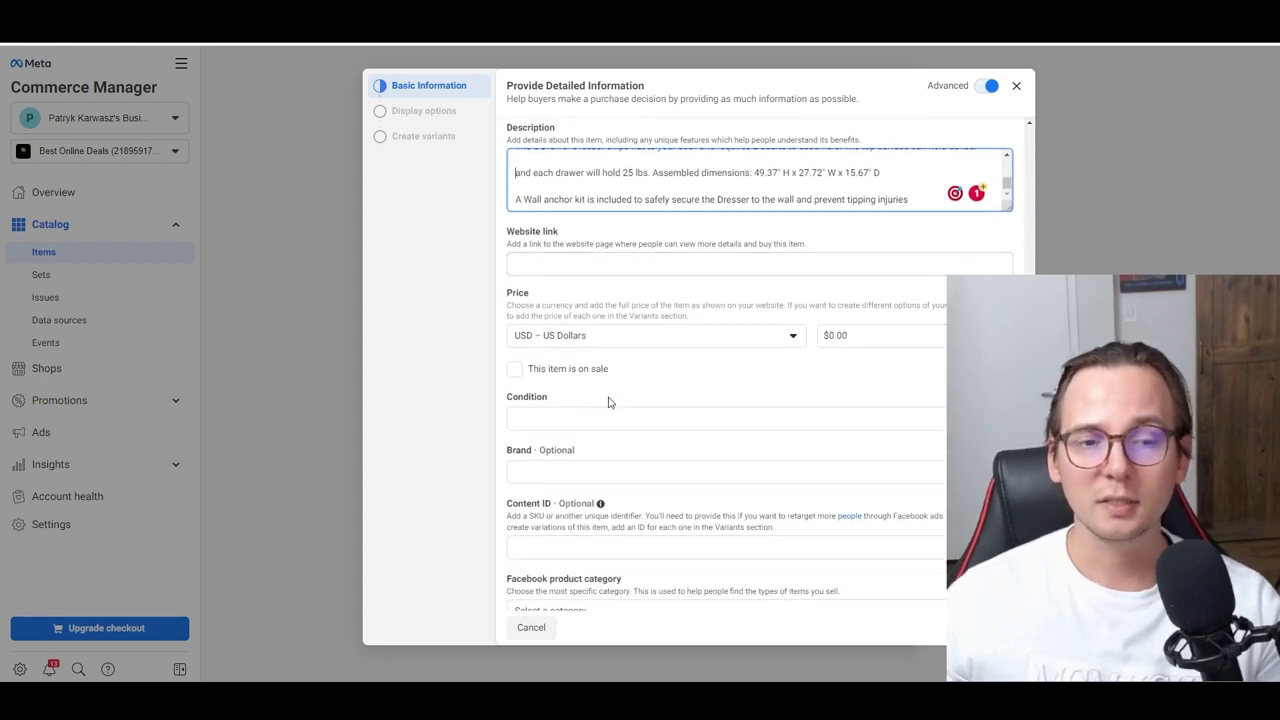
left_click(864, 338)
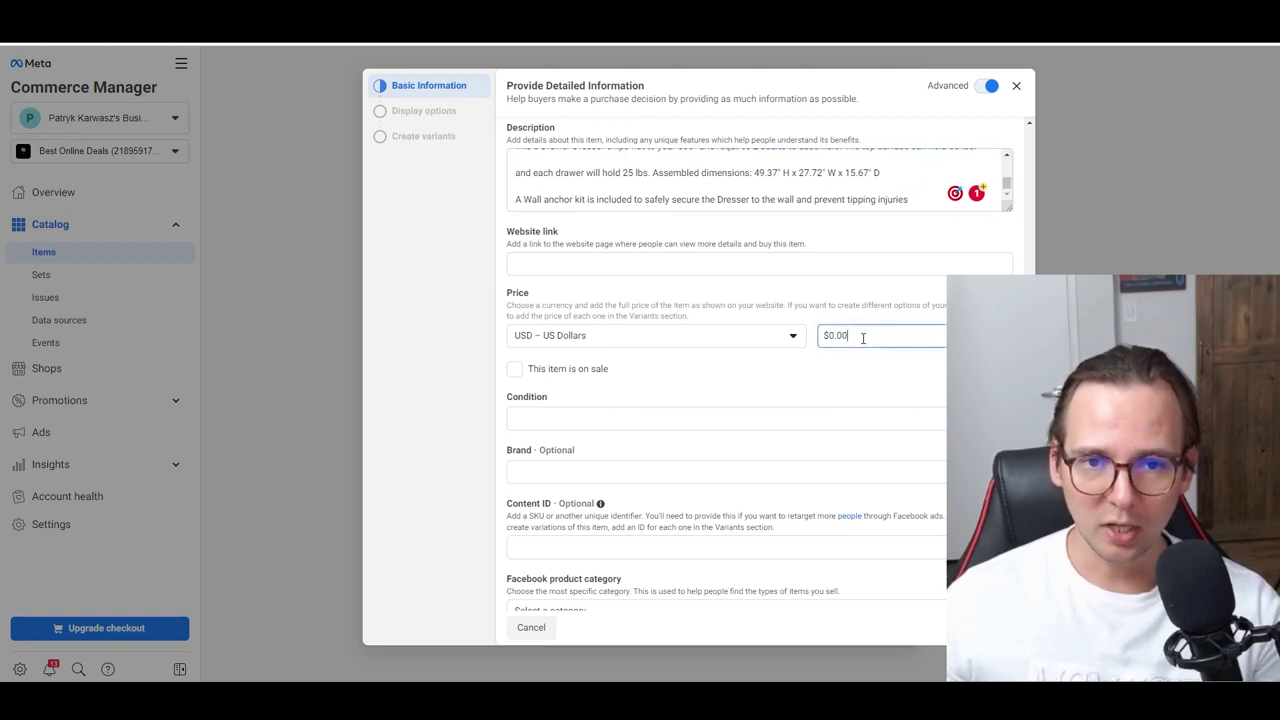
key("BackSpace")
key("BackSpace")
key("BackSpace")
key("BackSpace")
key("BackSpace")
type("166")
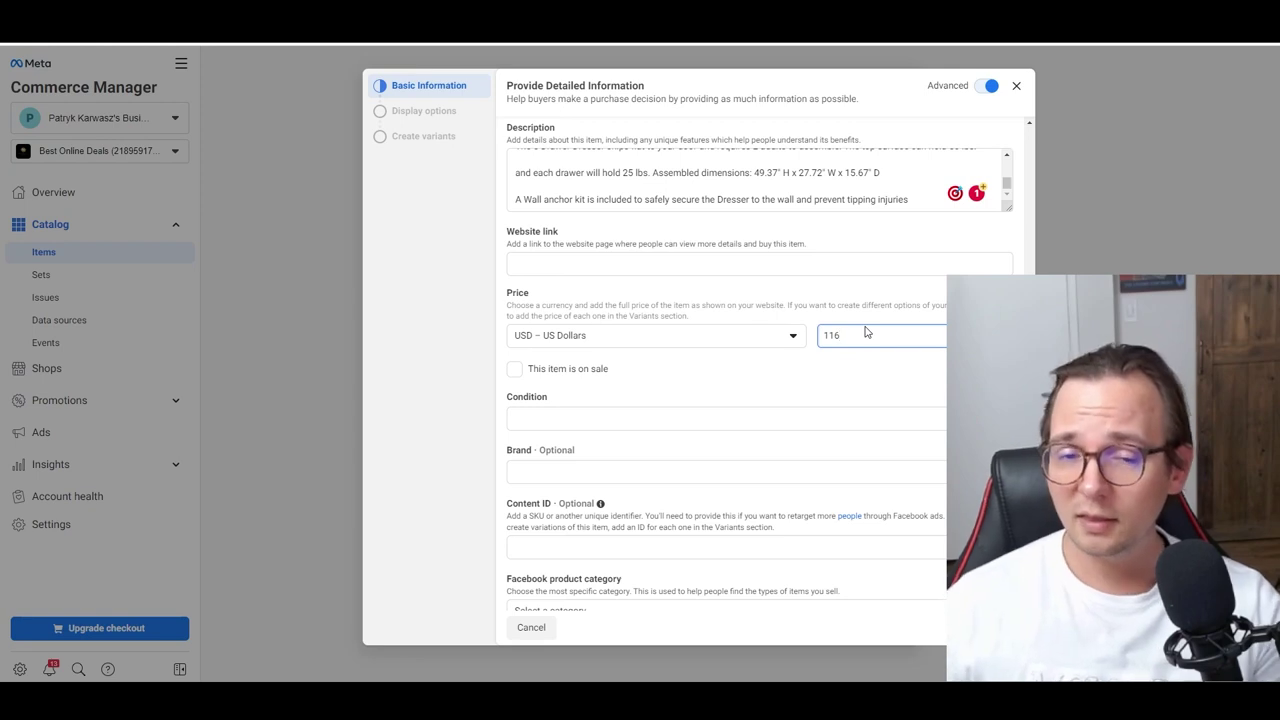
left_click(871, 386)
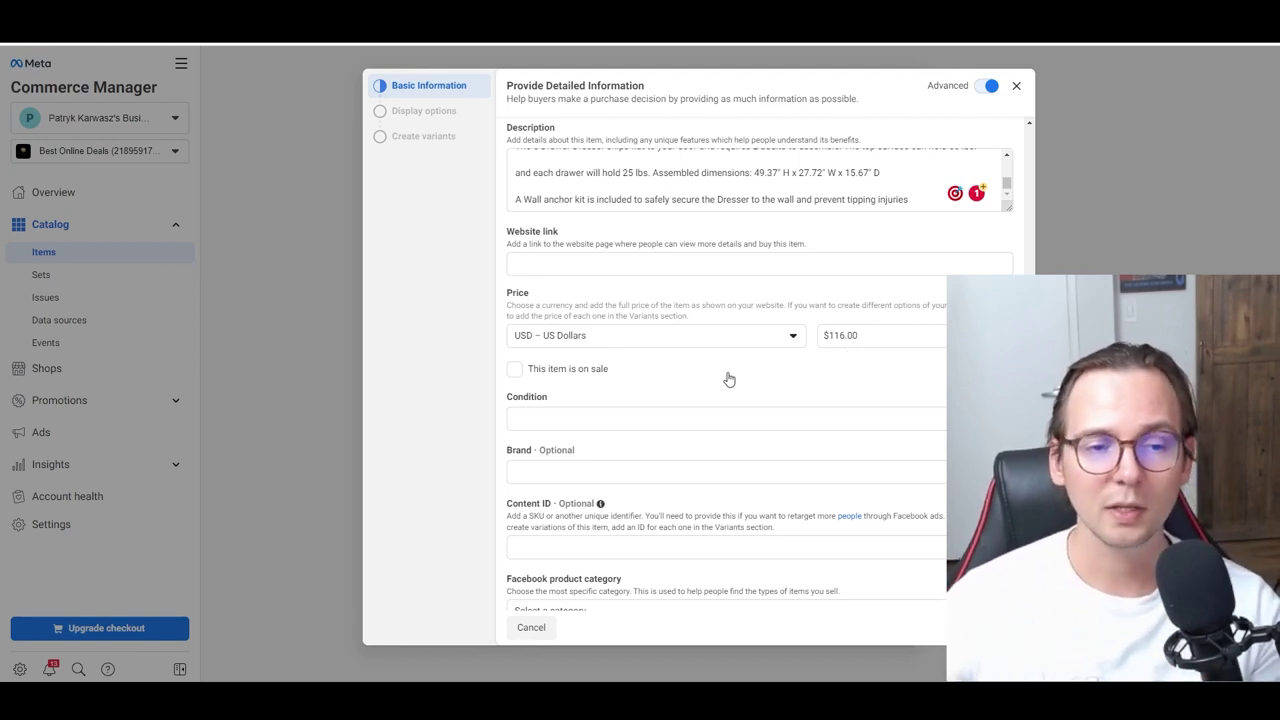
Set the condition to New and the Facebook product category to Home > Furniture > Bedroom Furniture > Dressers & Chests of Drawers.
left_click(662, 425)
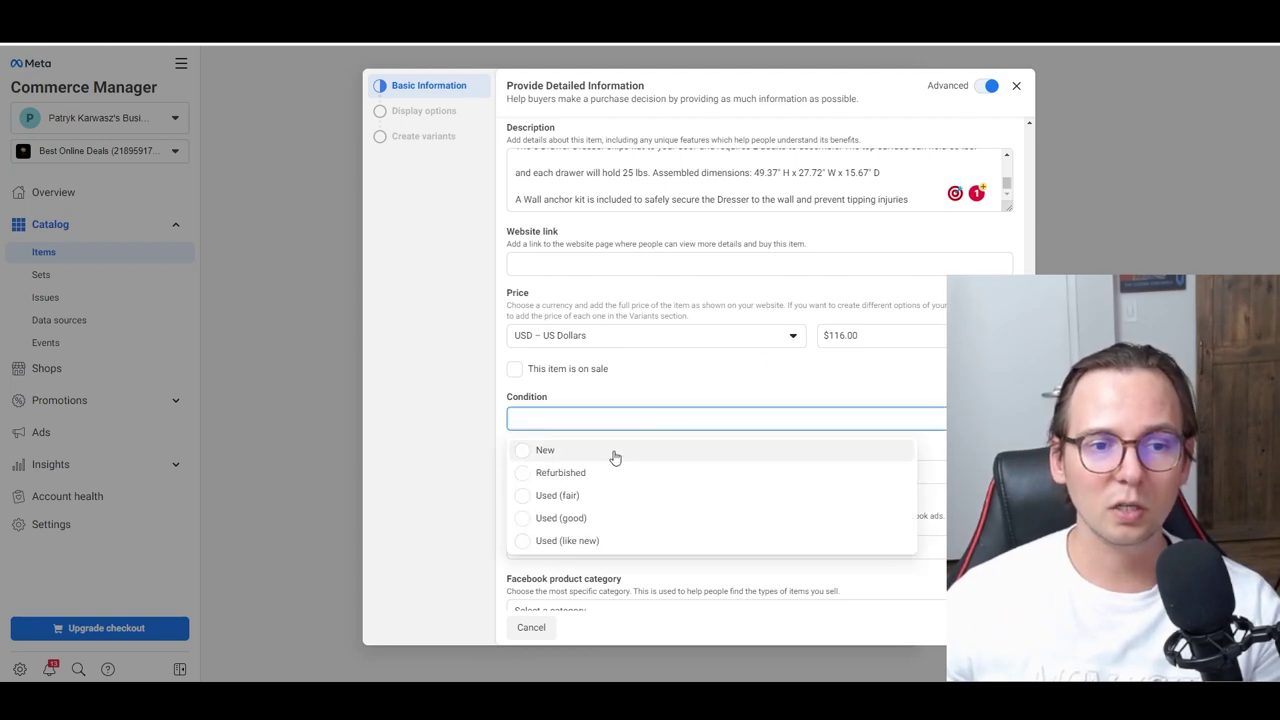
left_click(611, 452)
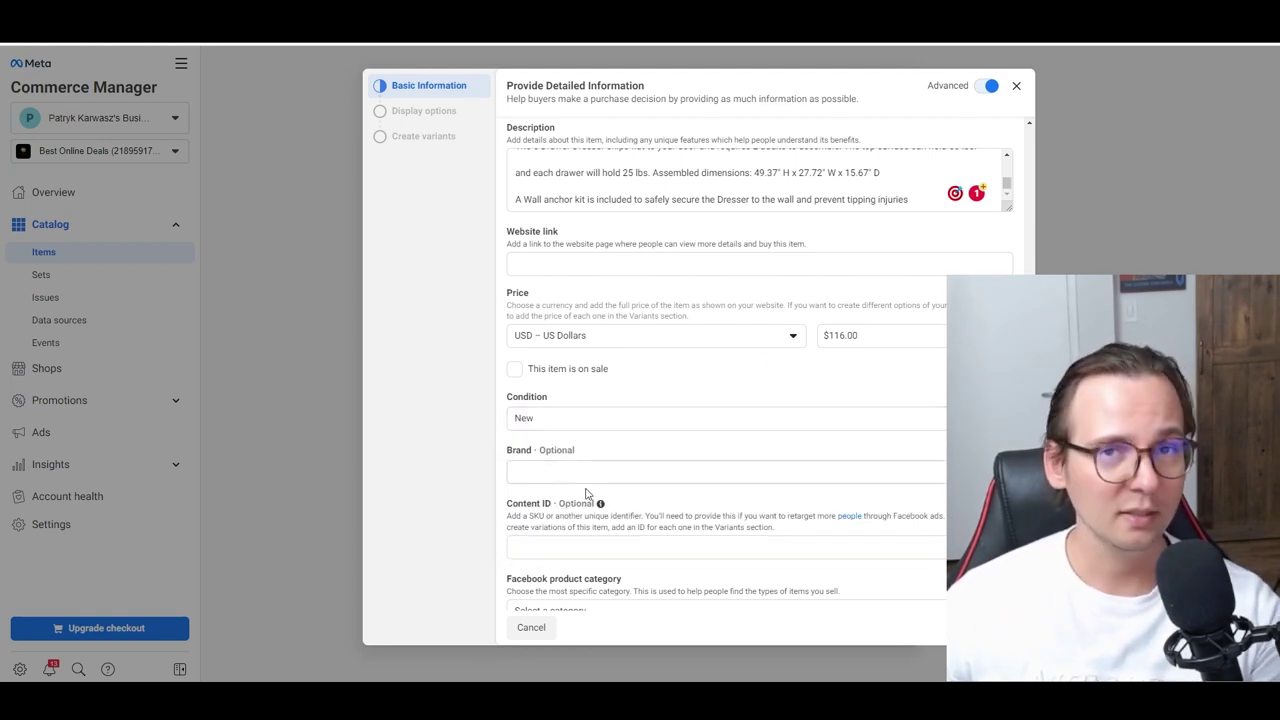
scroll(580, 497, "down", 1)
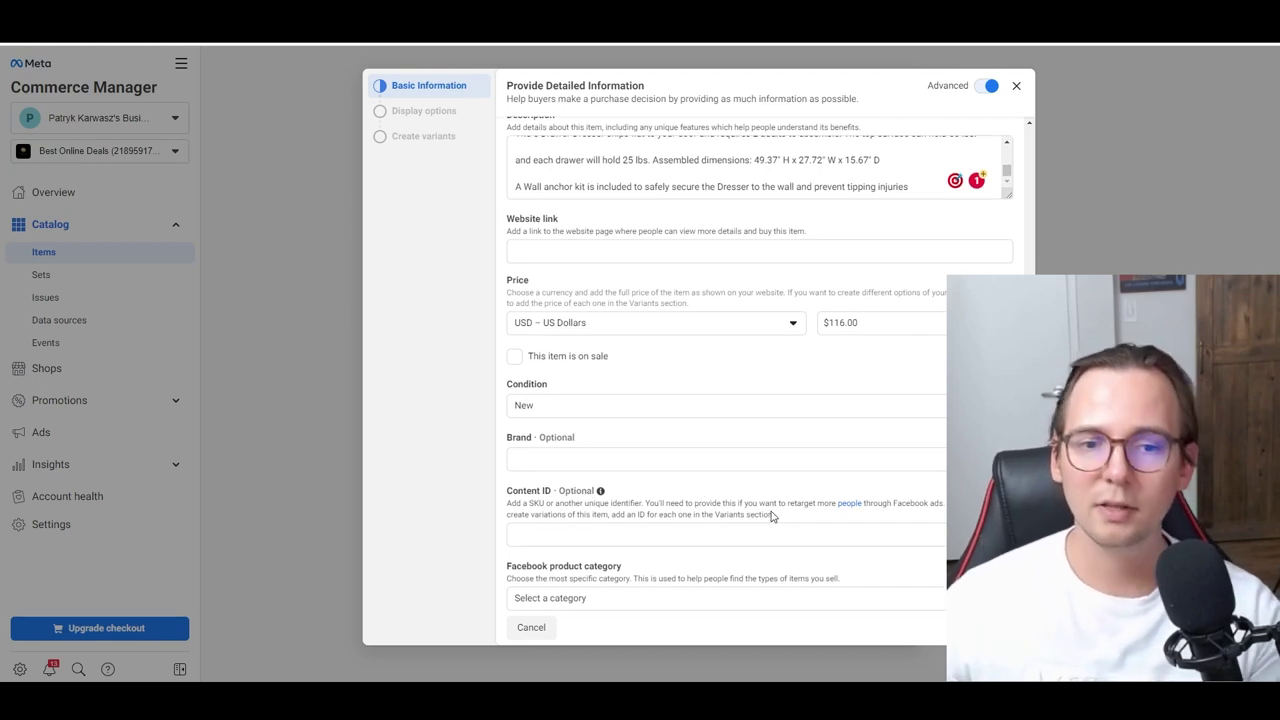
left_click(685, 604)
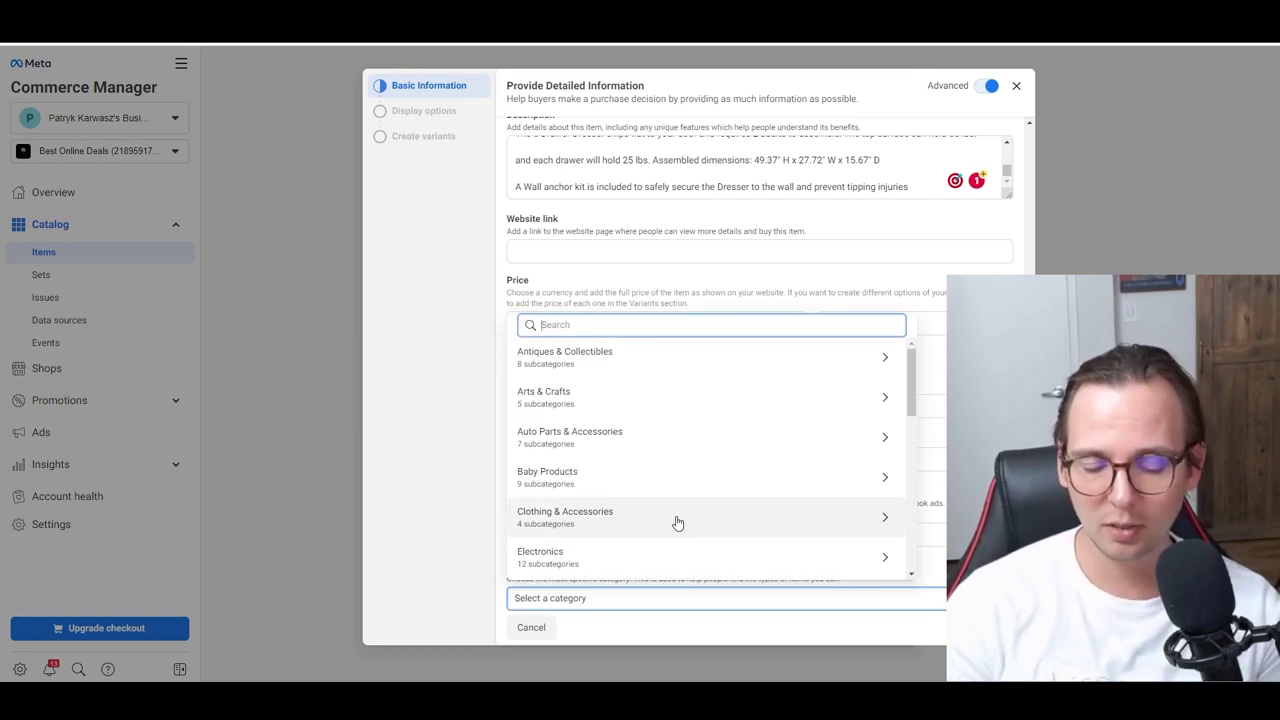
type("dresse")
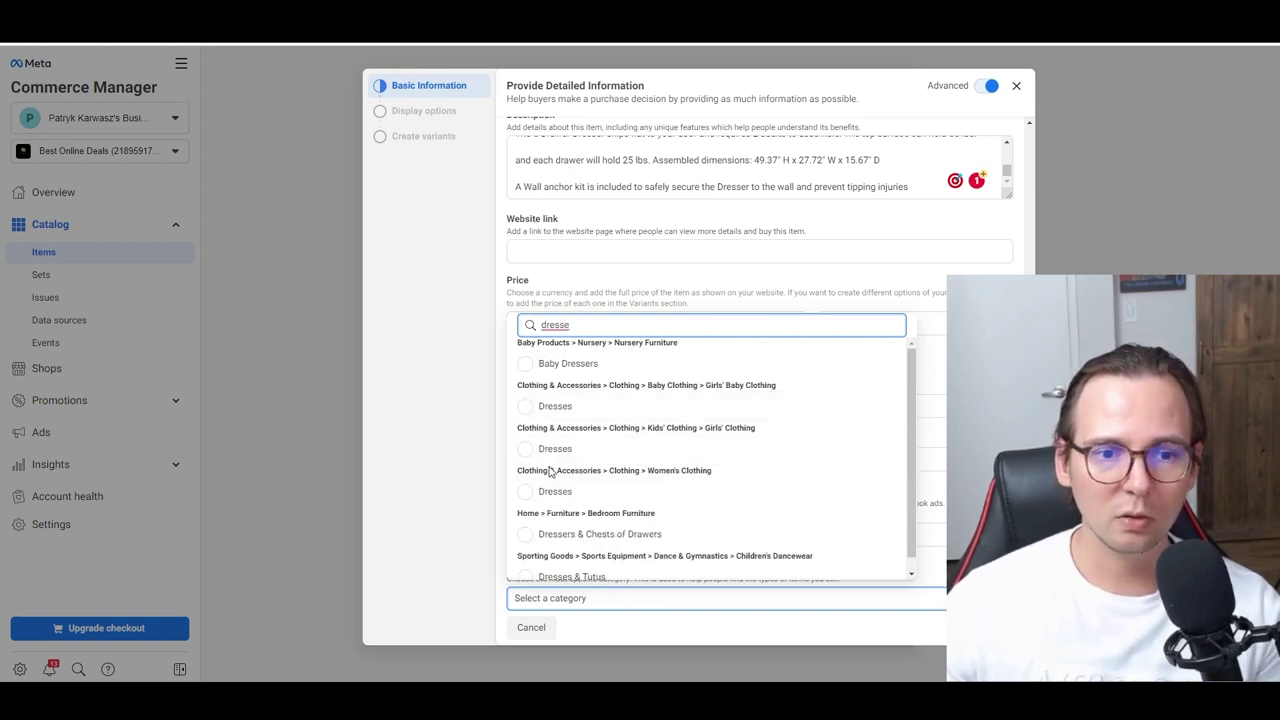
left_click(551, 535)
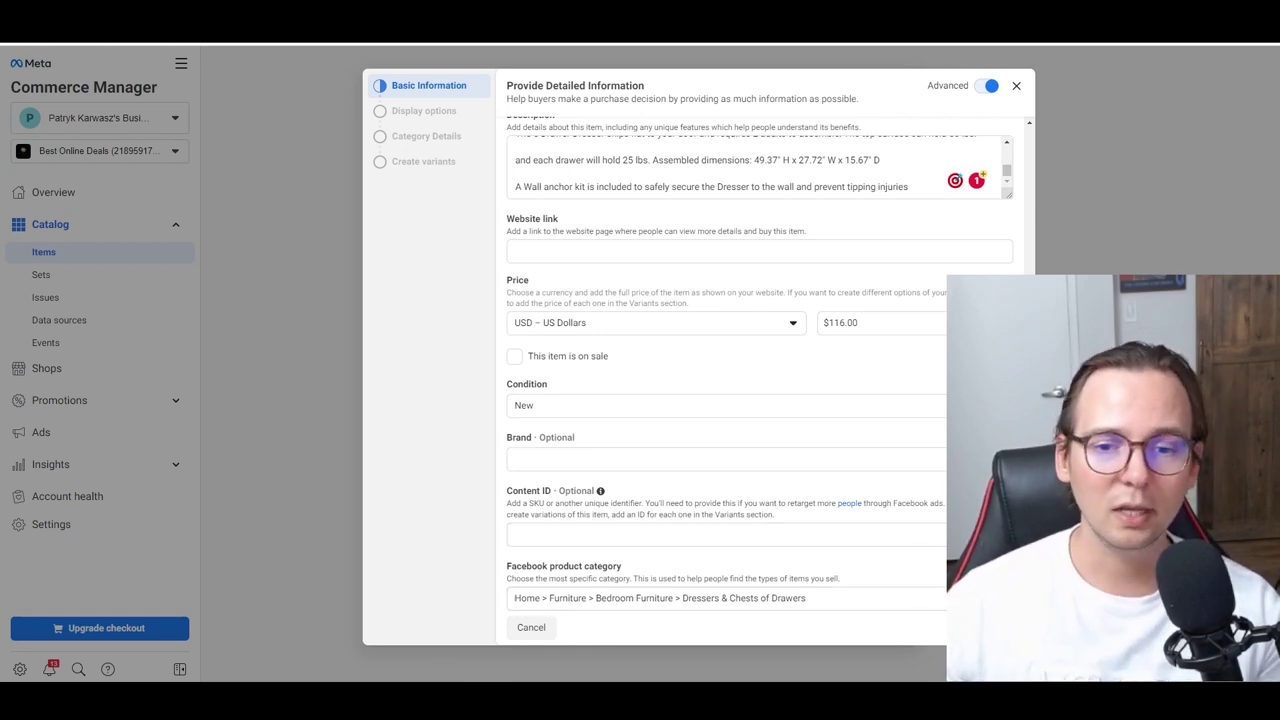
Enter facebook.com as the item's website link and continue to the display options.
left_click(995, 627)
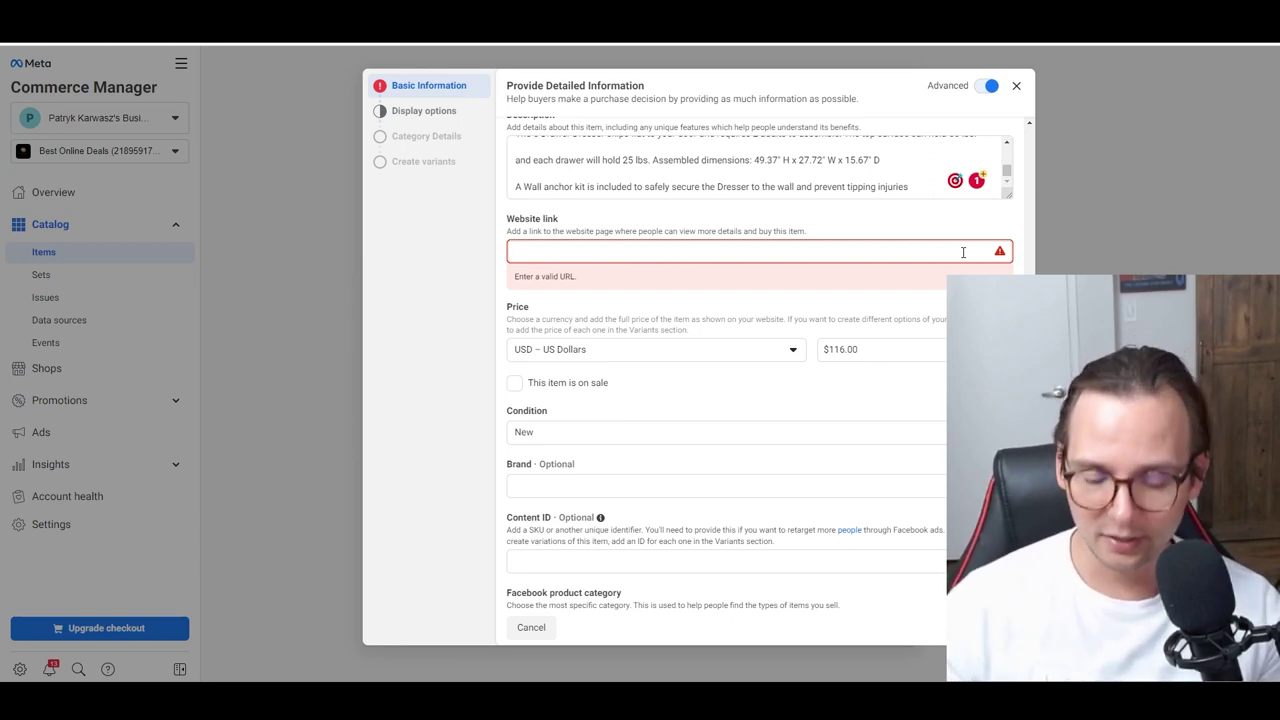
type("facebook.com/")
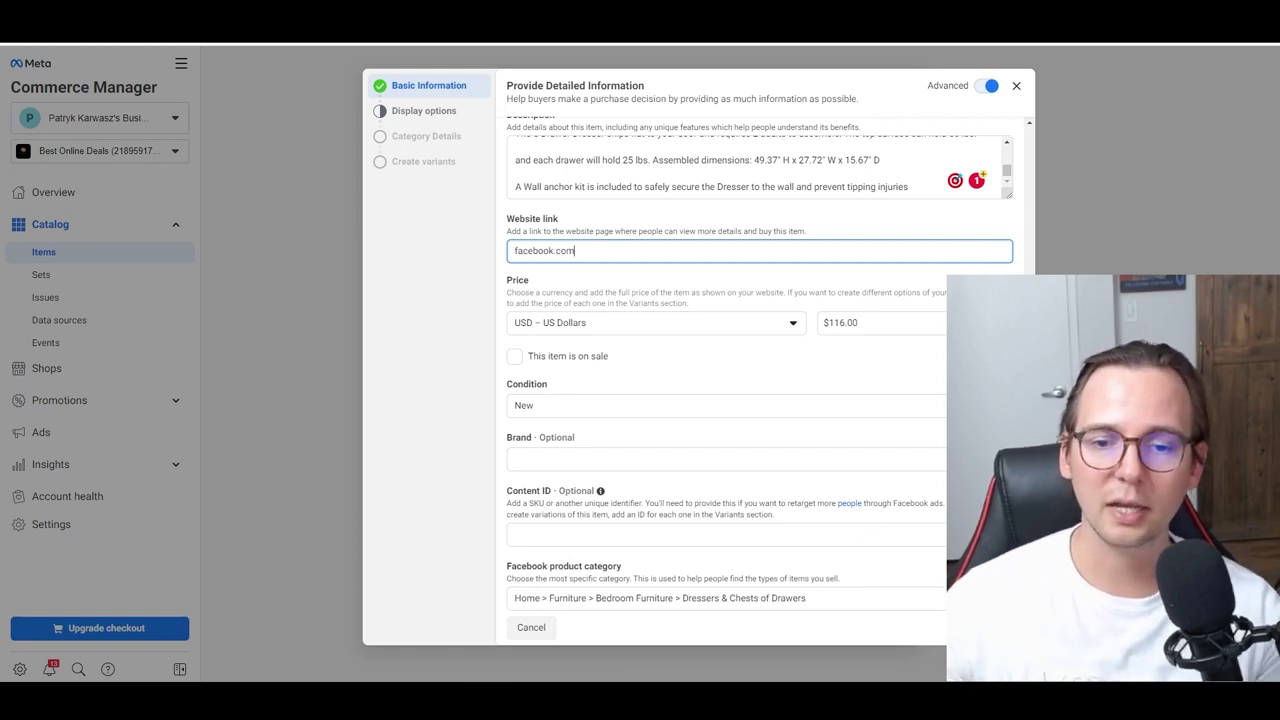
left_click(990, 627)
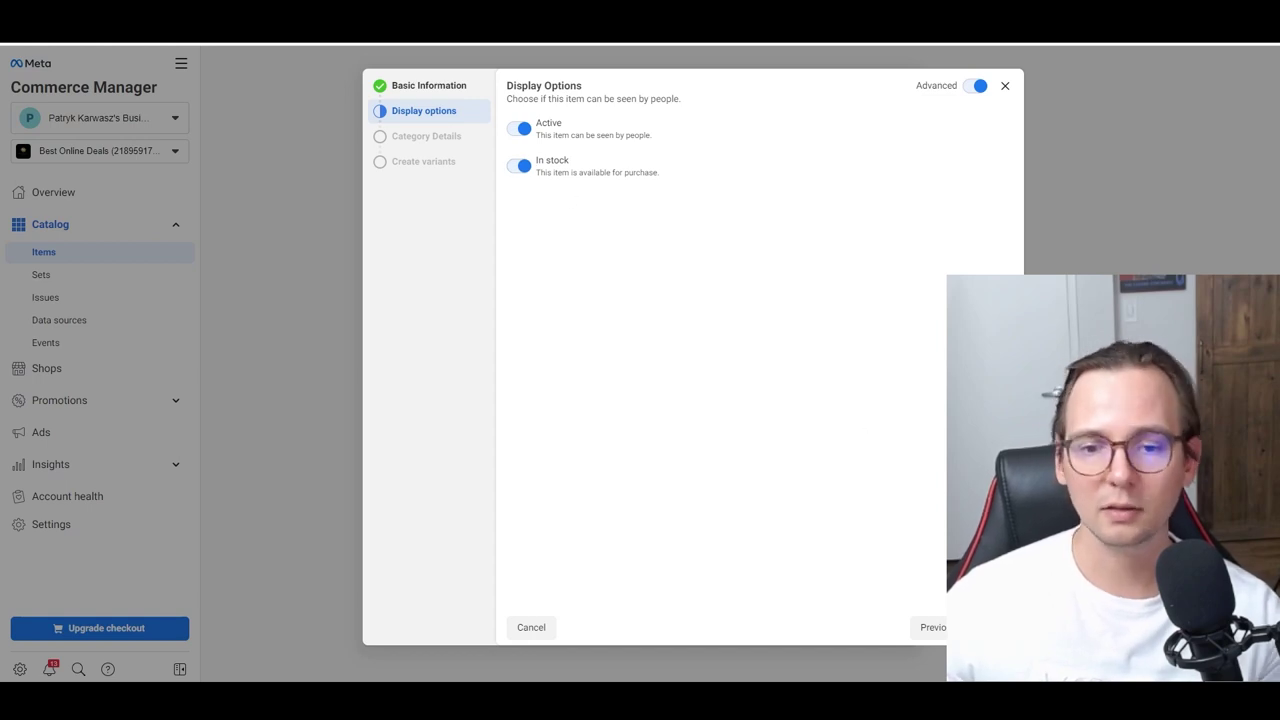
Keep the item active and in stock, leave the category details blank, skip variants and finish adding the item.
left_click(990, 627)
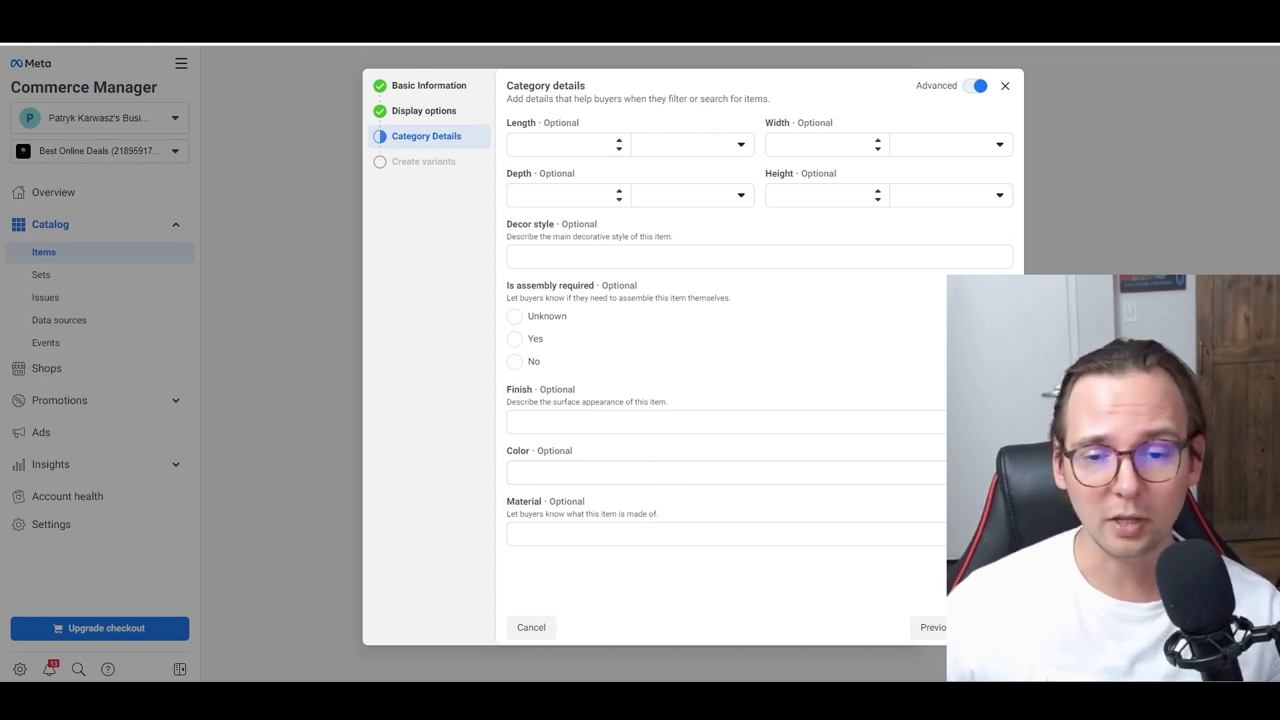
left_click(992, 627)
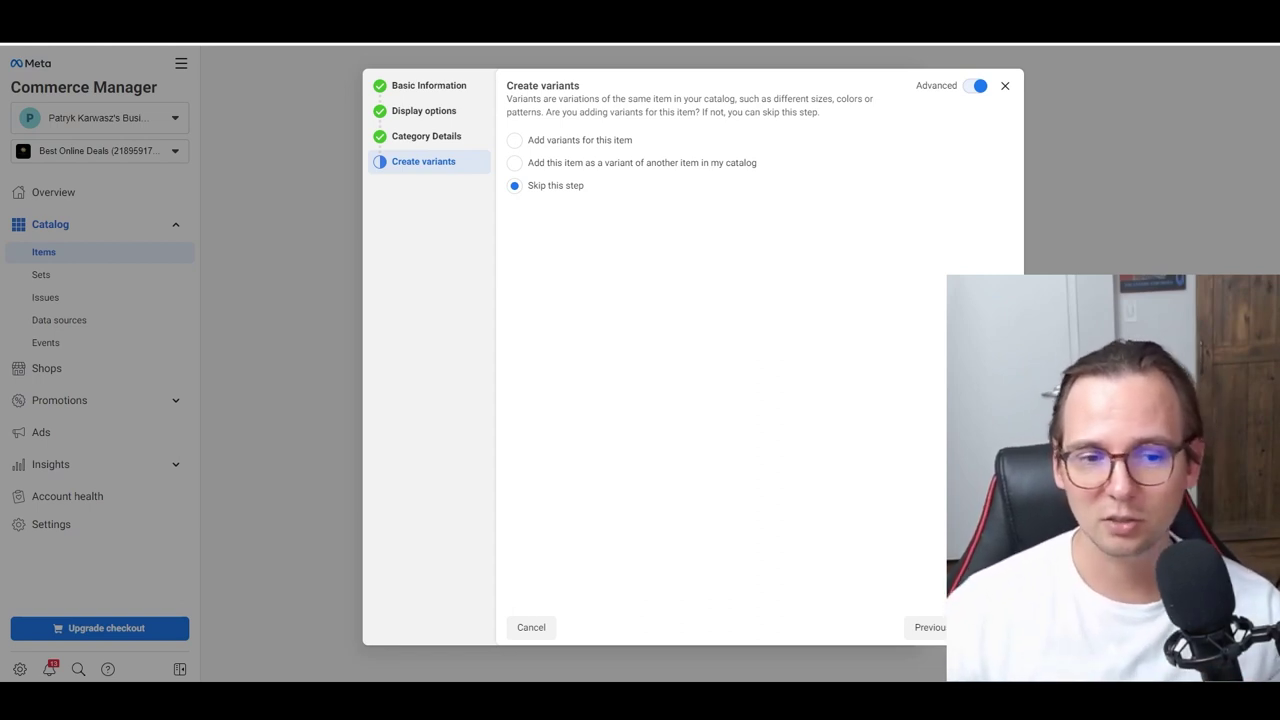
left_click(985, 627)
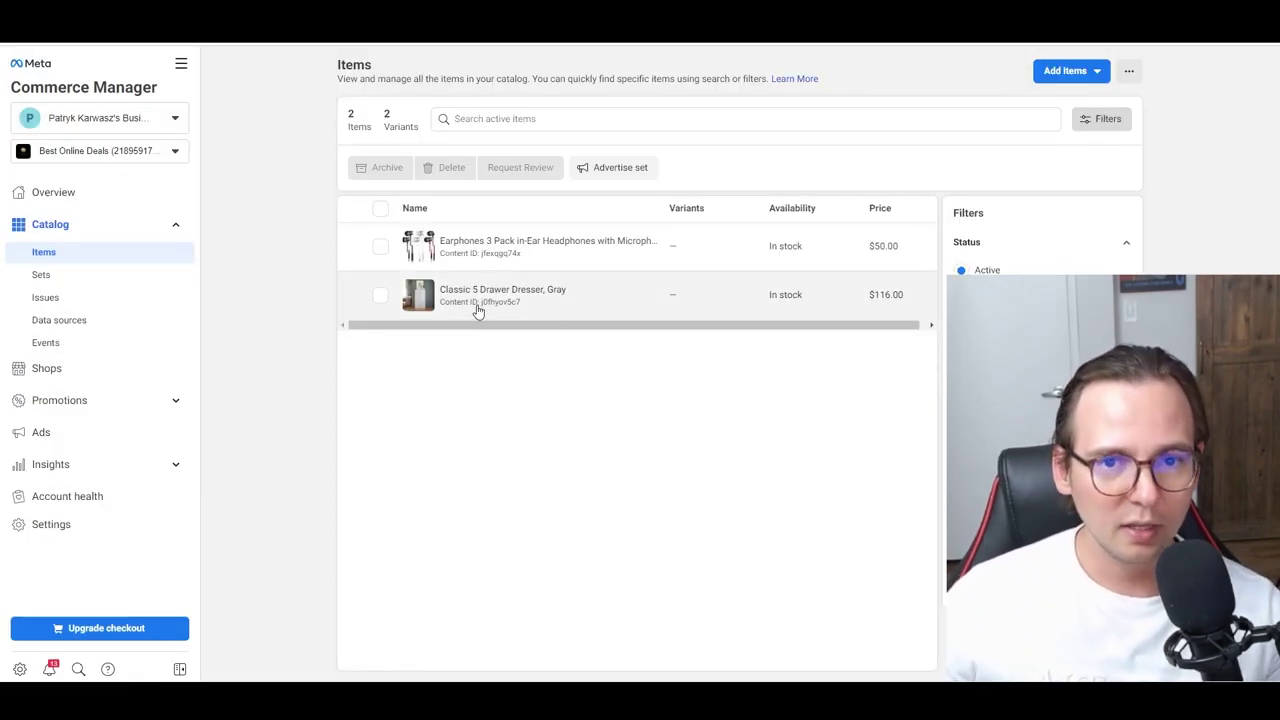
Open the Classic 5 Drawer Dresser, Gray item in the catalog and review its images, price and description.
left_click(479, 311)
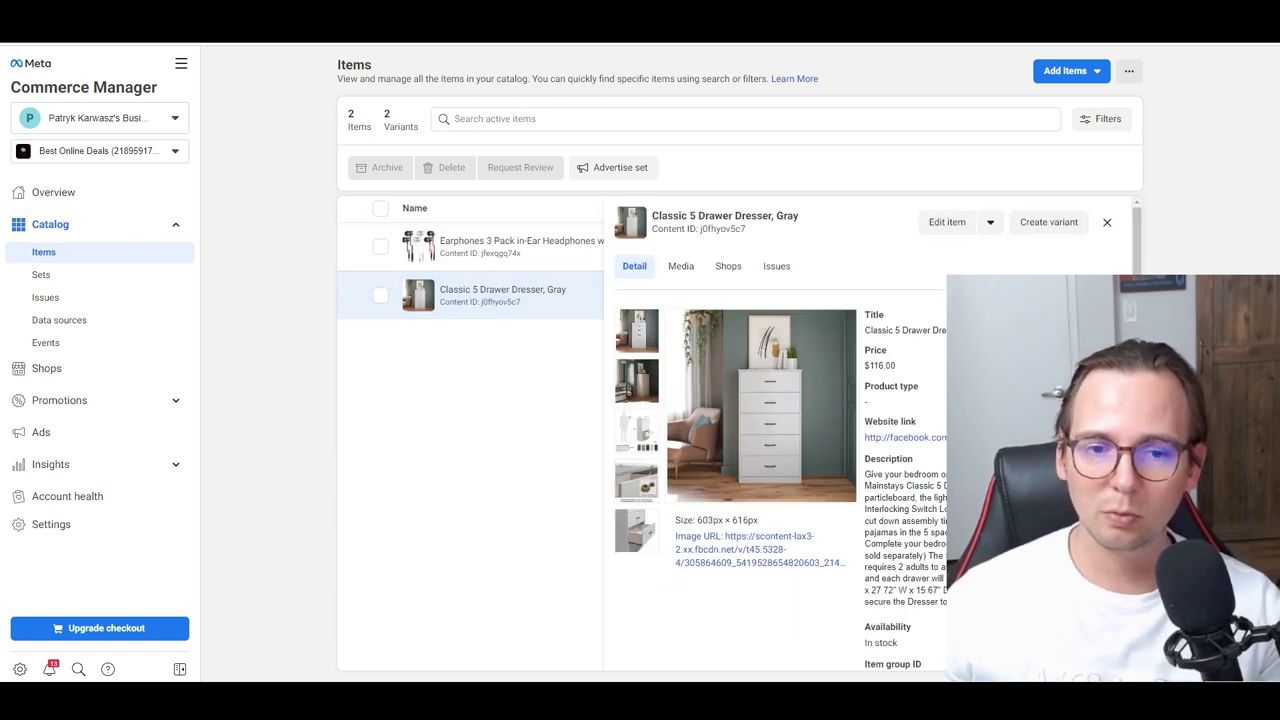
scroll(800, 405, "down", 2)
scroll(740, 430, "up", 2)
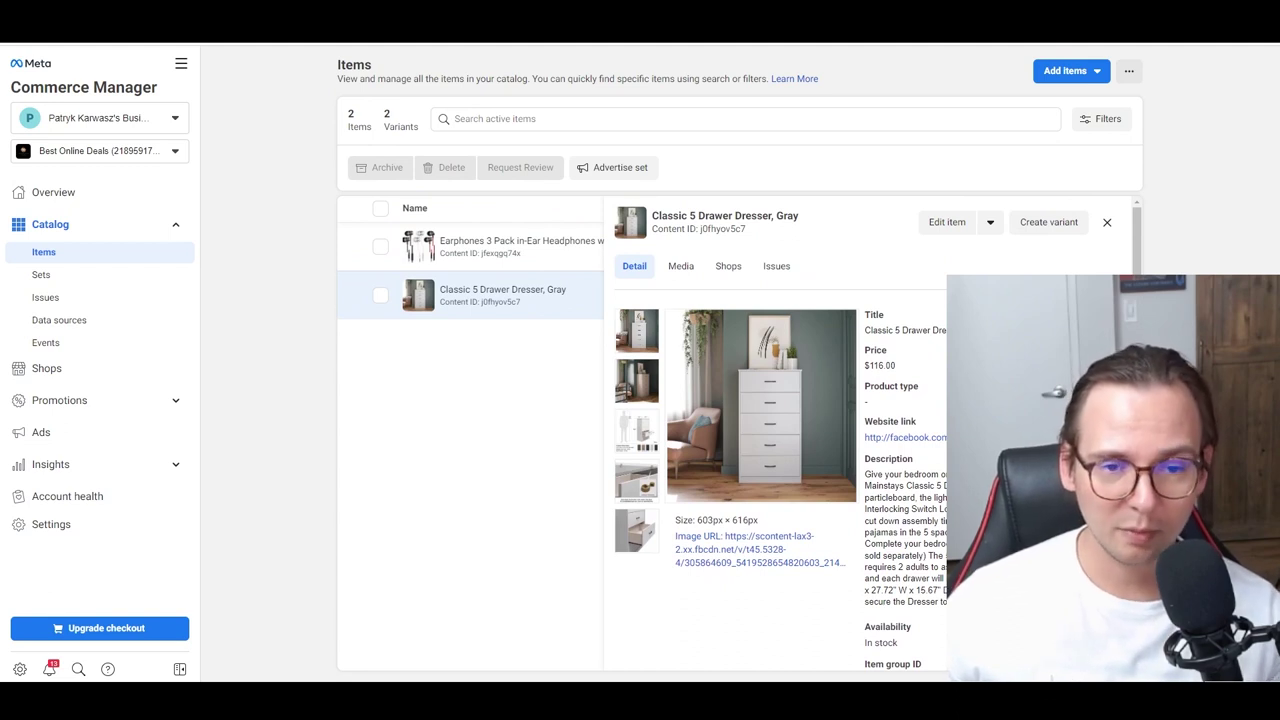
left_click(119, 236)
left_click(119, 230)
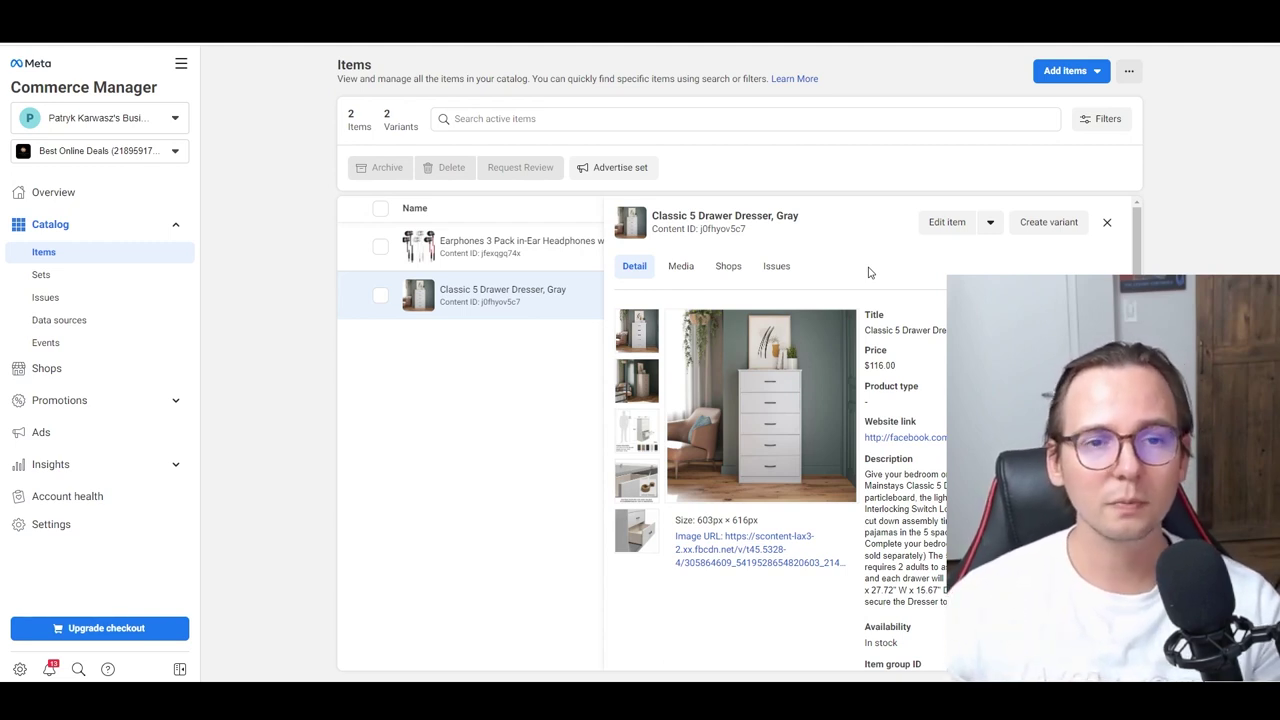
Start adding multiple items to the catalog with the Data feed option.
left_click(1089, 83)
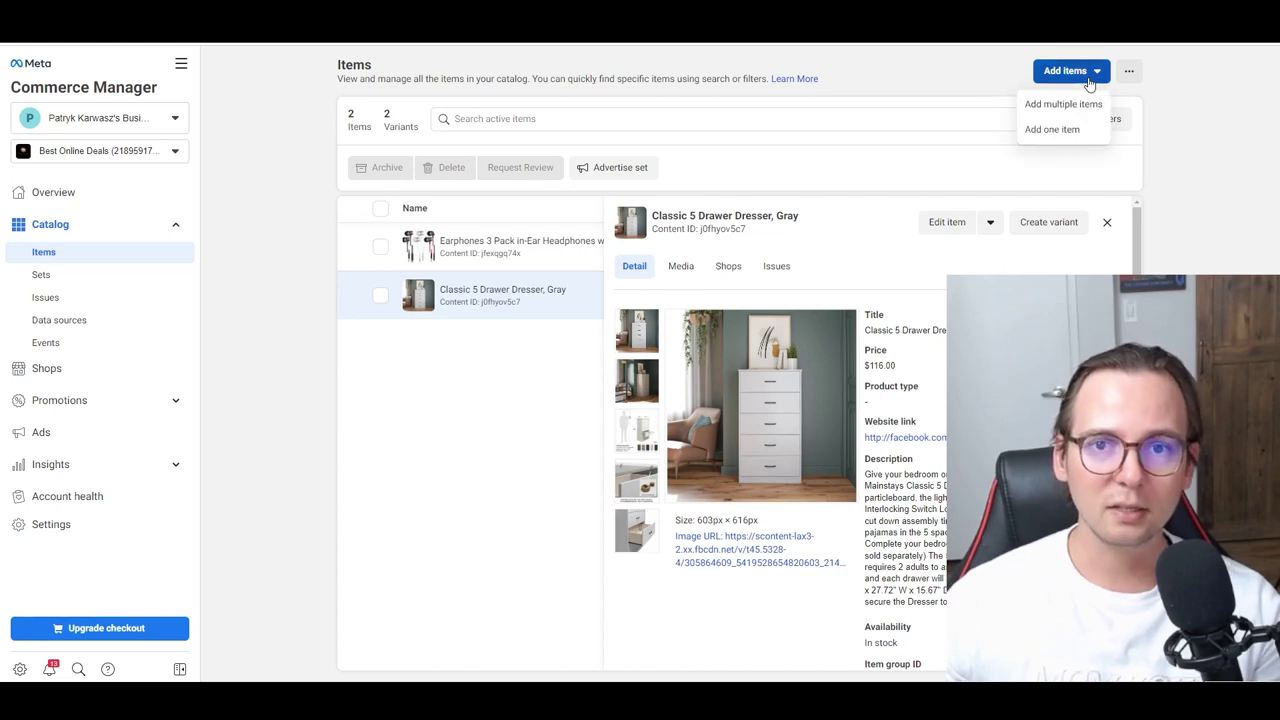
left_click(1063, 104)
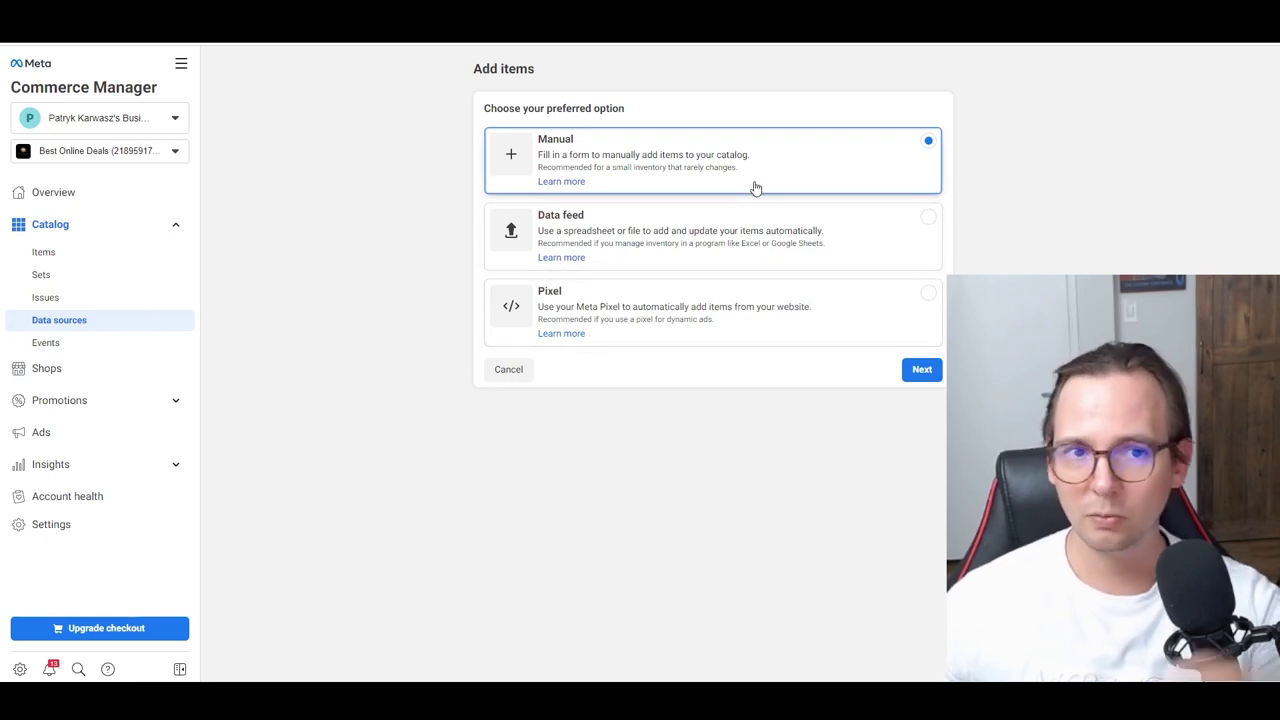
left_click(738, 262)
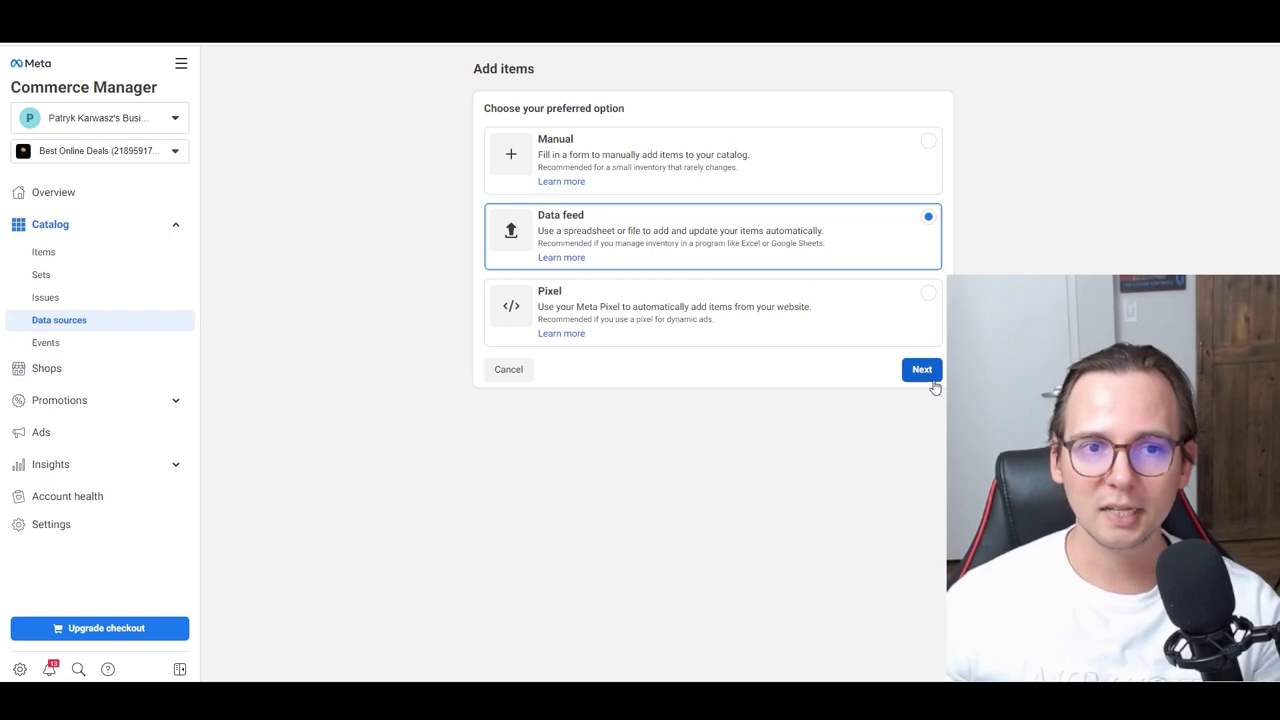
left_click(930, 378)
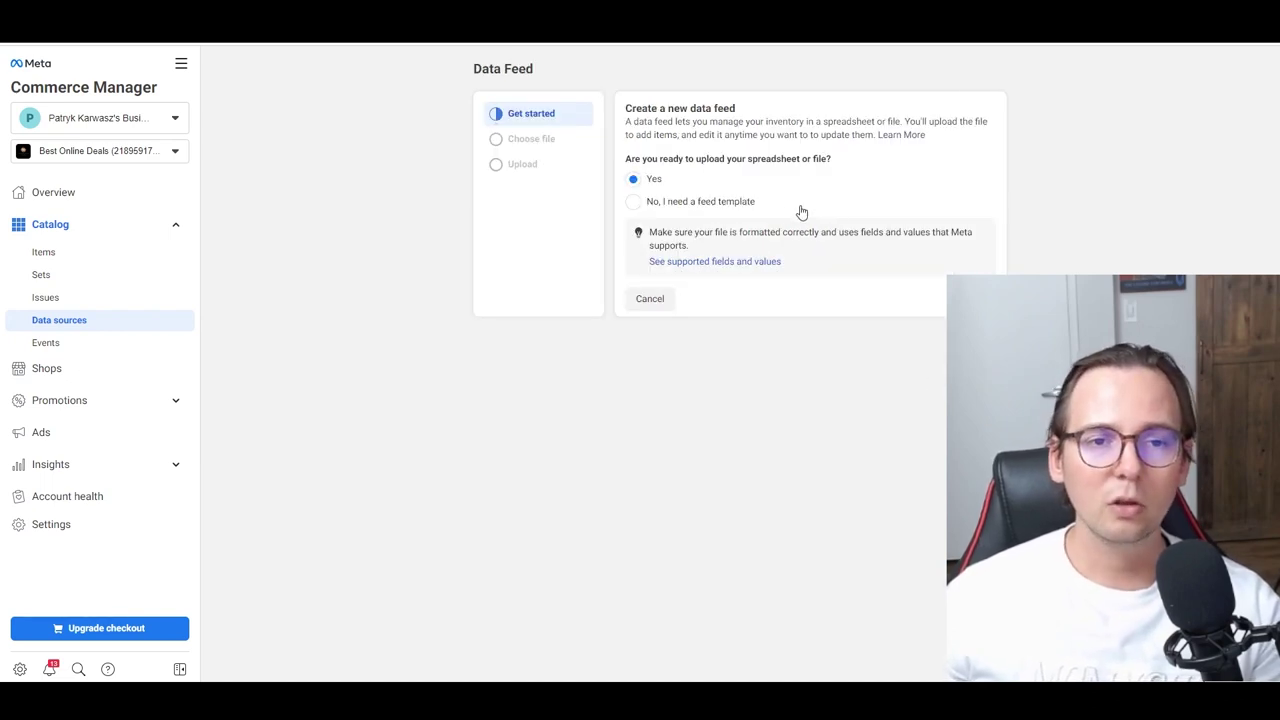
Indicate that a feed template is needed and download the standard template for the data feed.
left_click(711, 211)
left_click(970, 269)
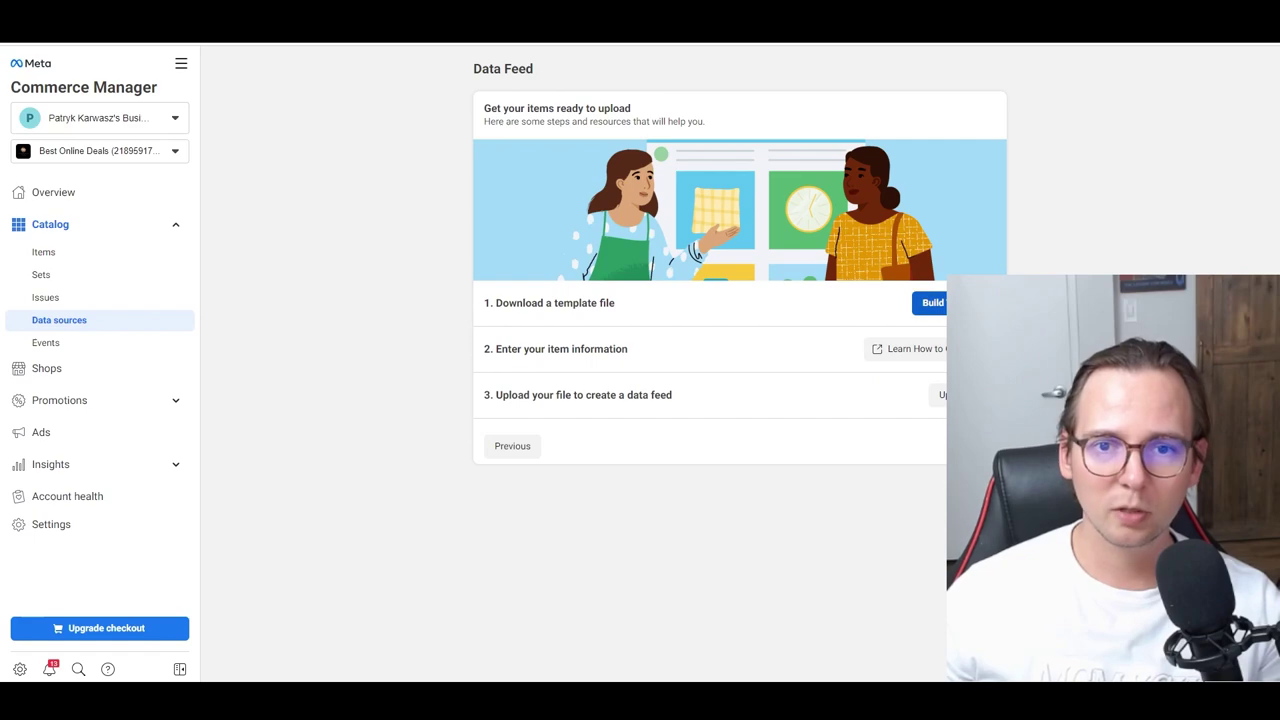
left_click(930, 302)
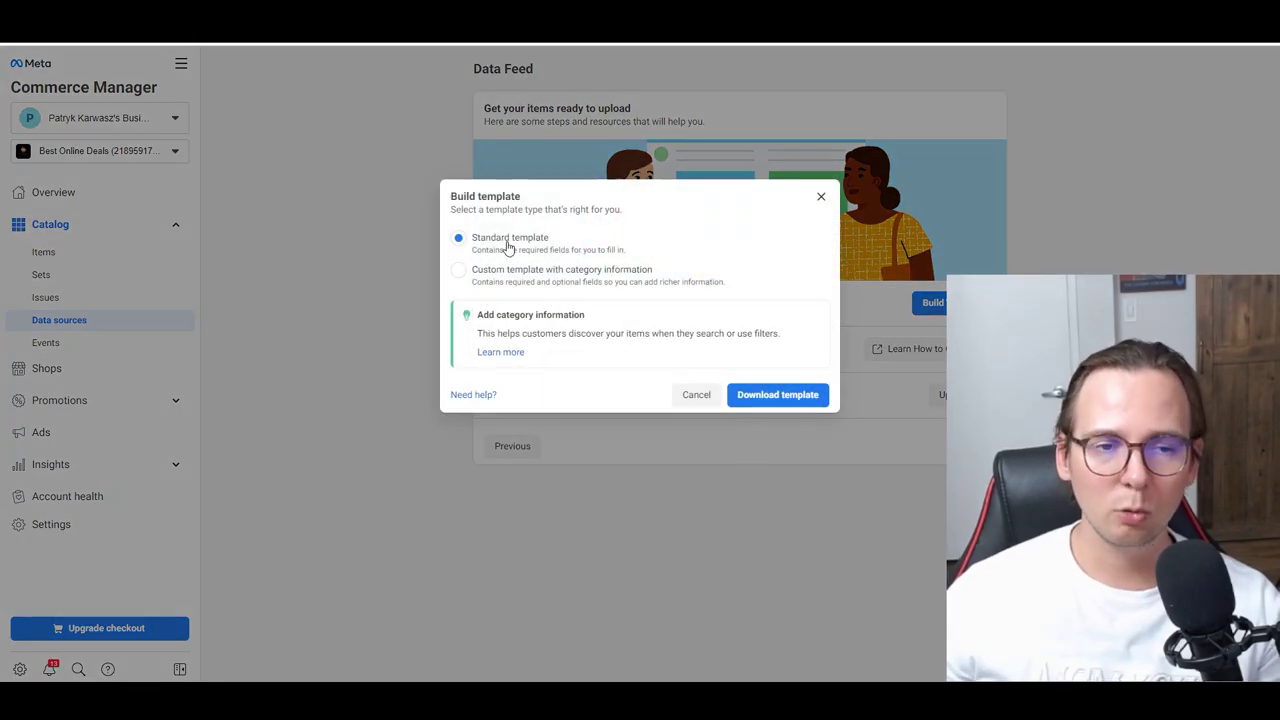
left_click(787, 400)
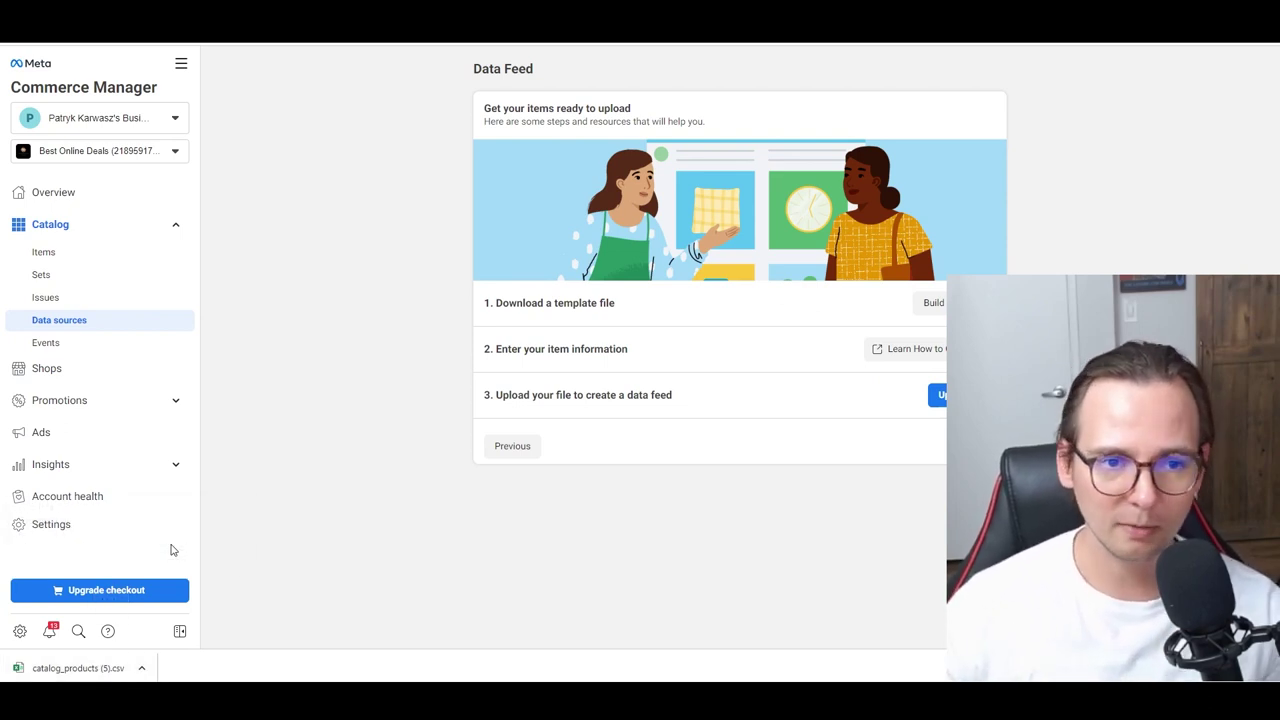
Switch to Google Sheets, start a blank spreadsheet and open the downloaded catalog_products (5) template by uploading it from the computer.
left_click(72, 667)
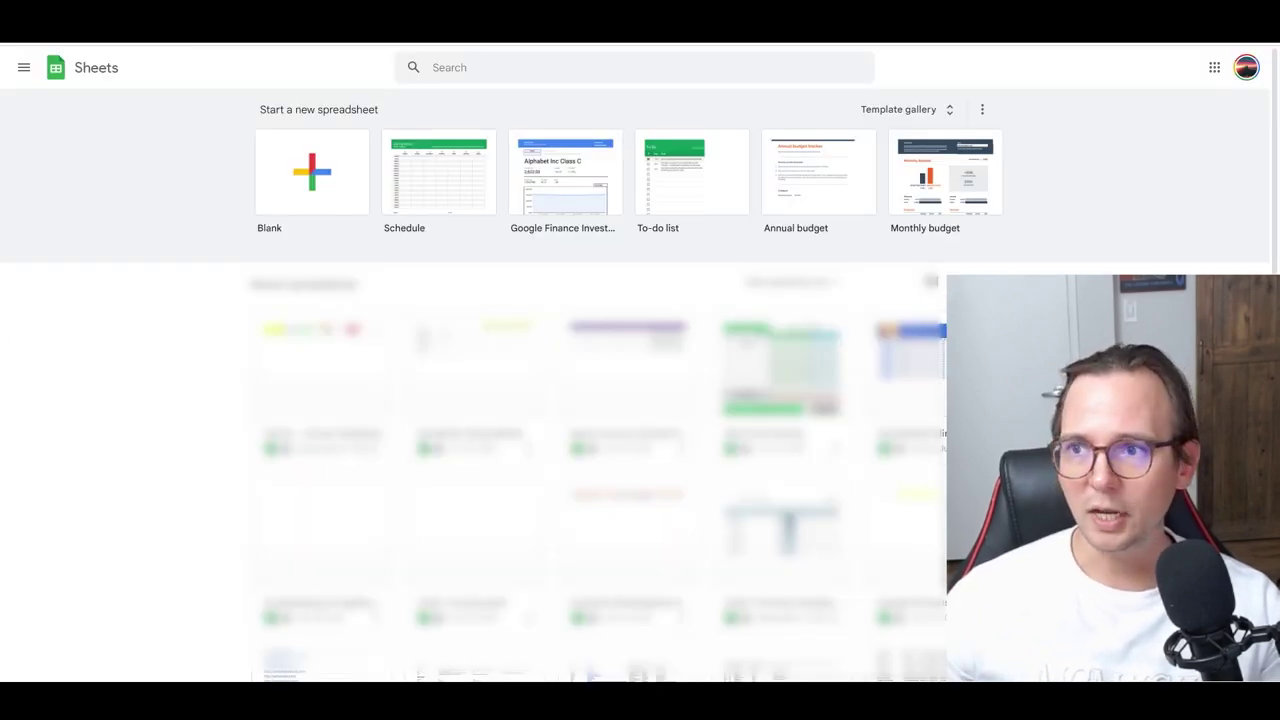
left_click(335, 188)
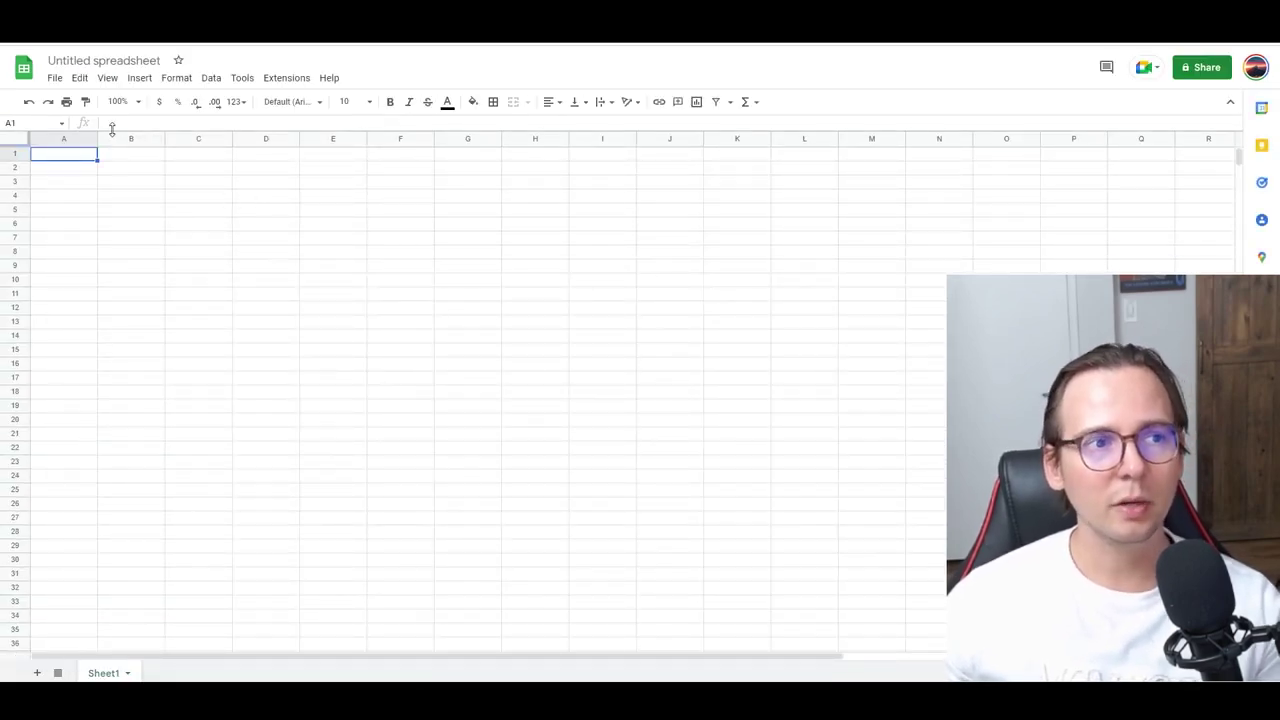
left_click(56, 80)
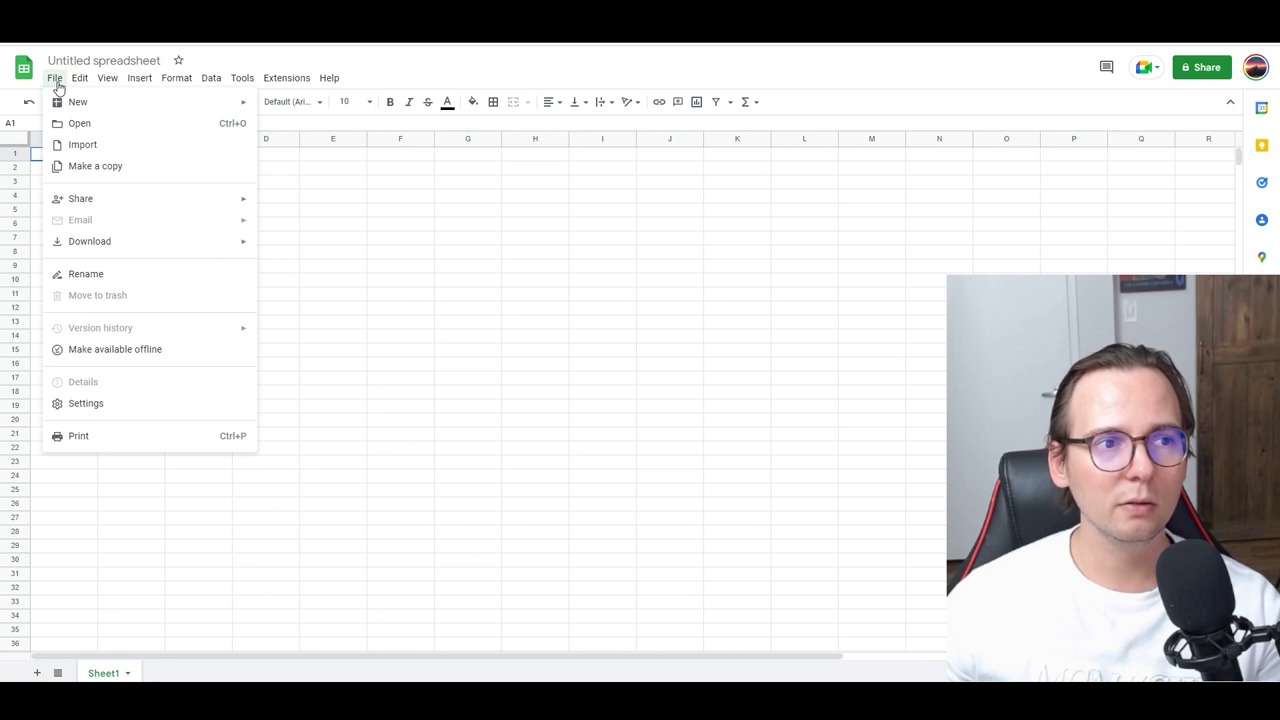
left_click(88, 126)
left_click(600, 162)
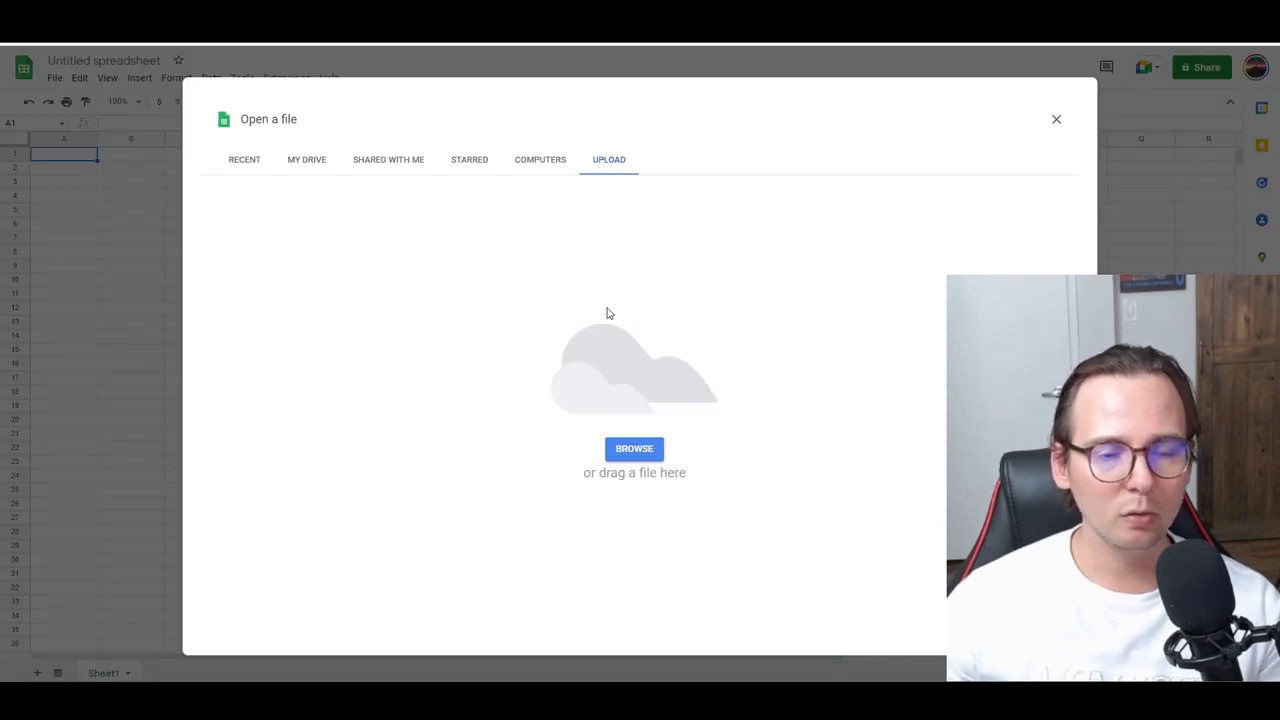
left_click(638, 453)
left_click(165, 158)
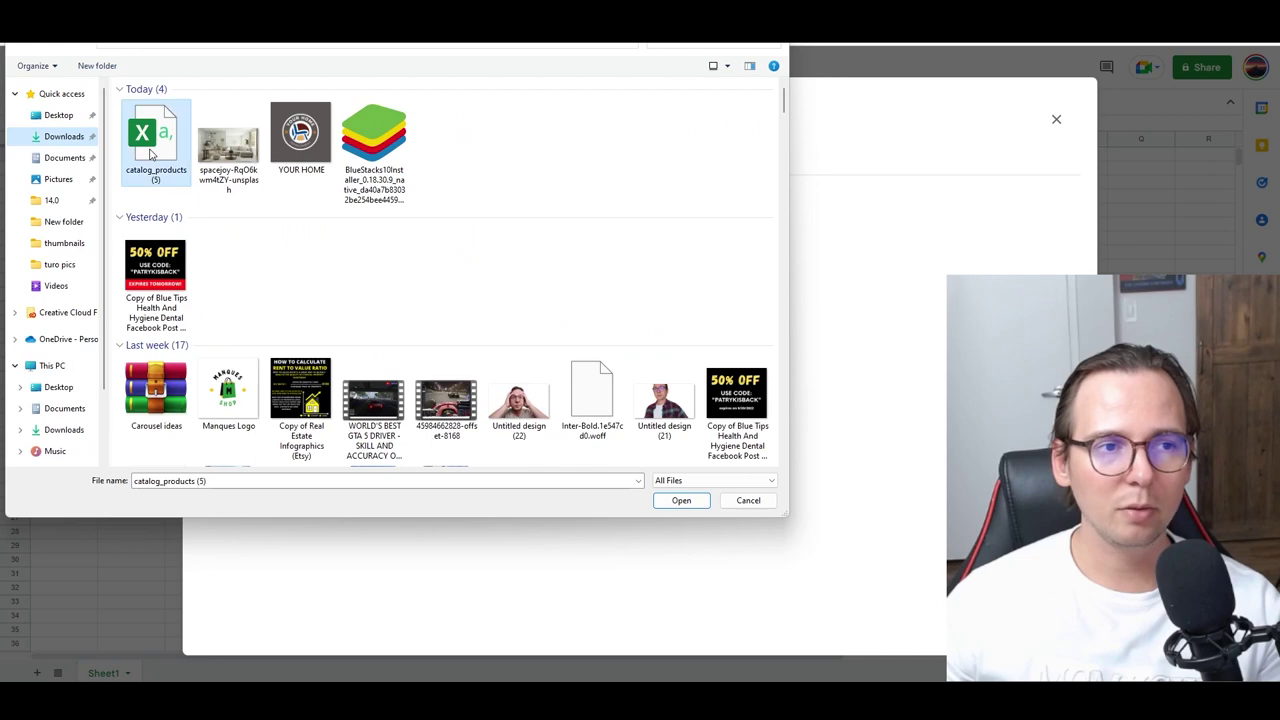
left_click(679, 501)
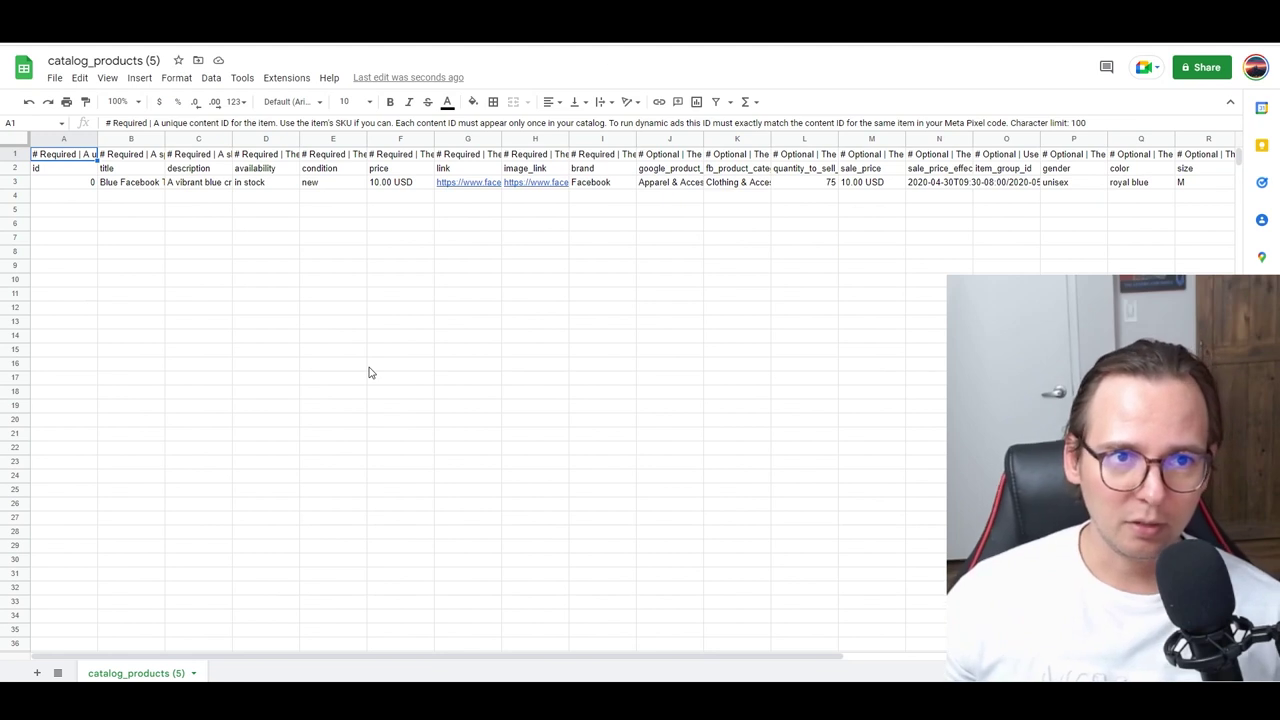
Review the template's example product row and open its sample image link, closing the linked page again.
left_click(378, 386)
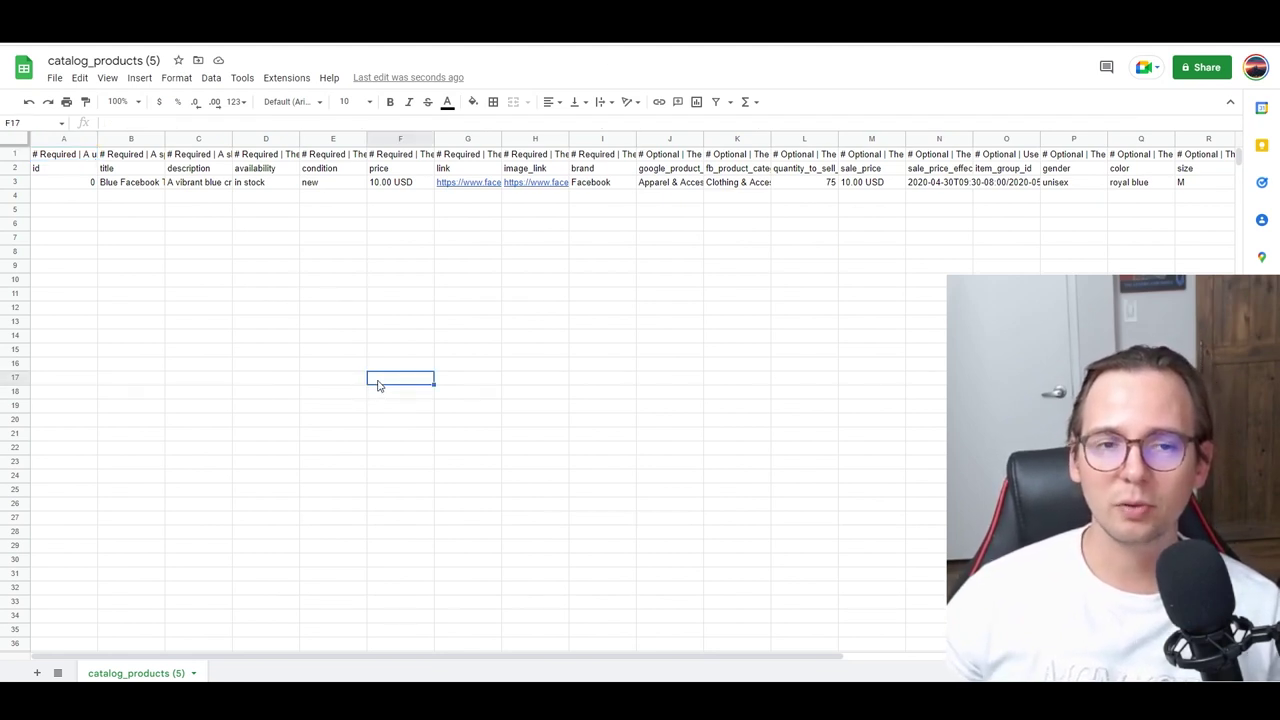
left_click_drag(586, 660, 523, 634)
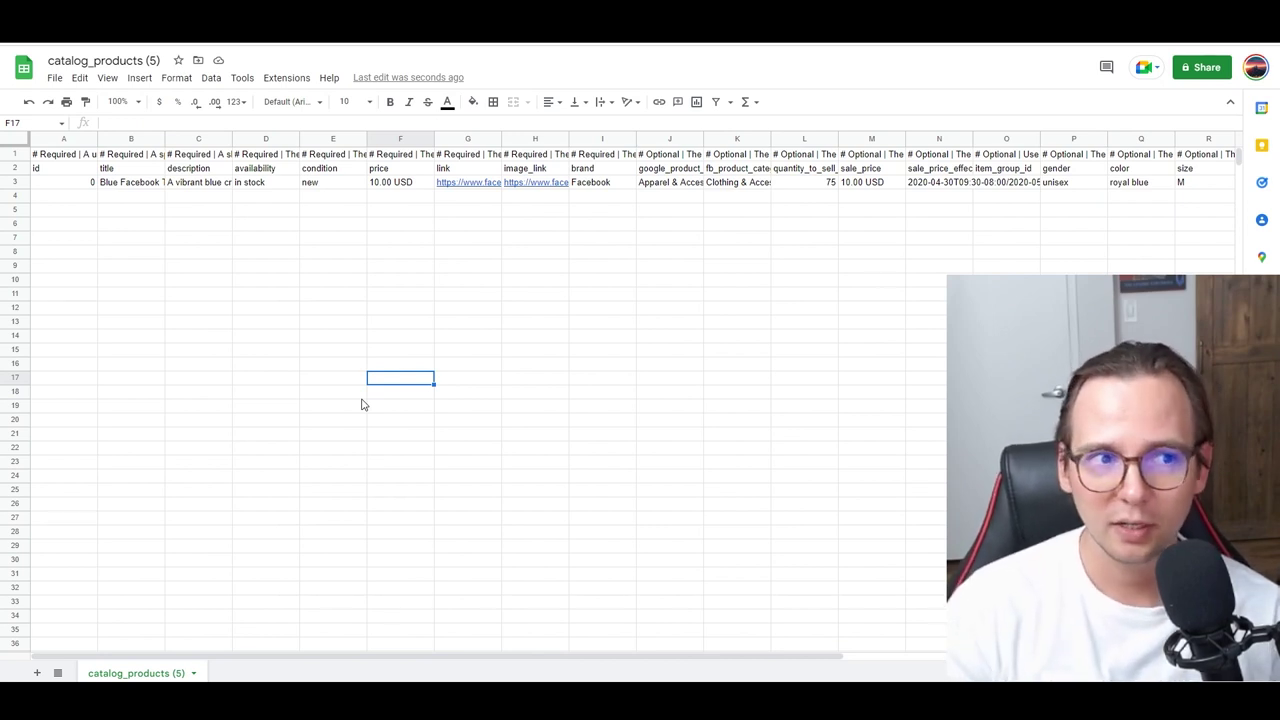
left_click_drag(15, 181, 897, 193)
mouse_move(514, 185)
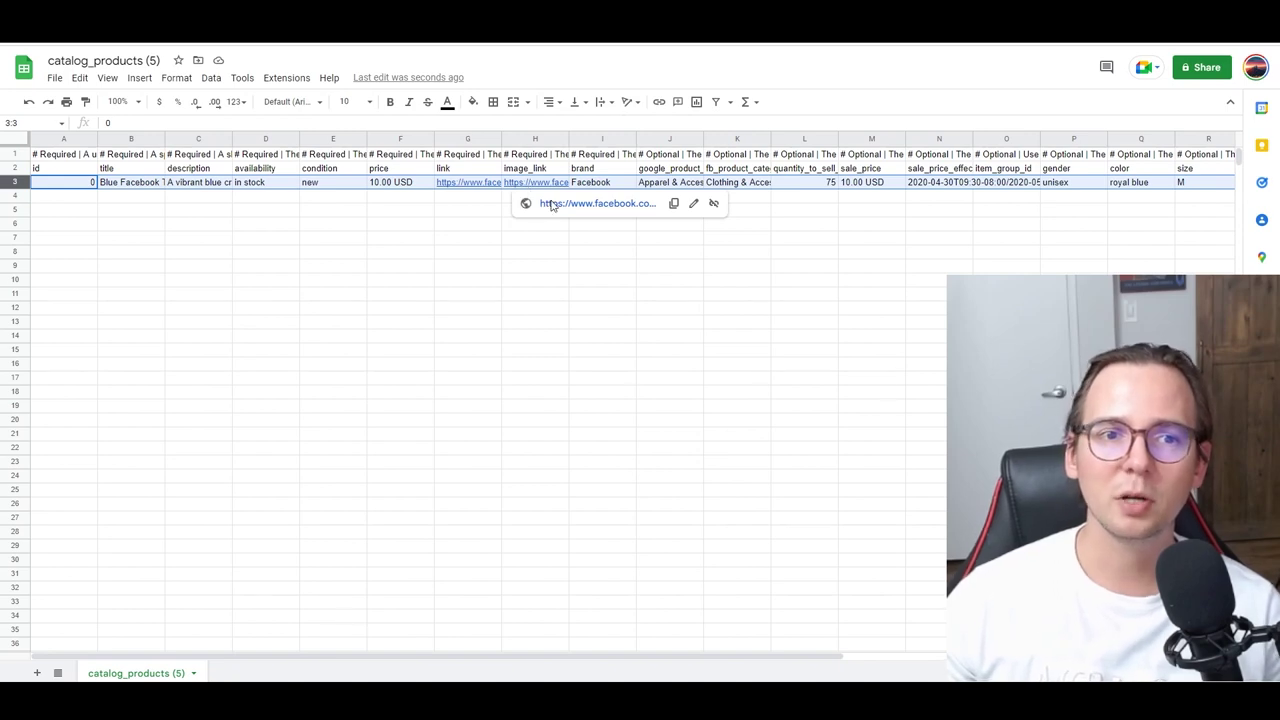
left_click(551, 205)
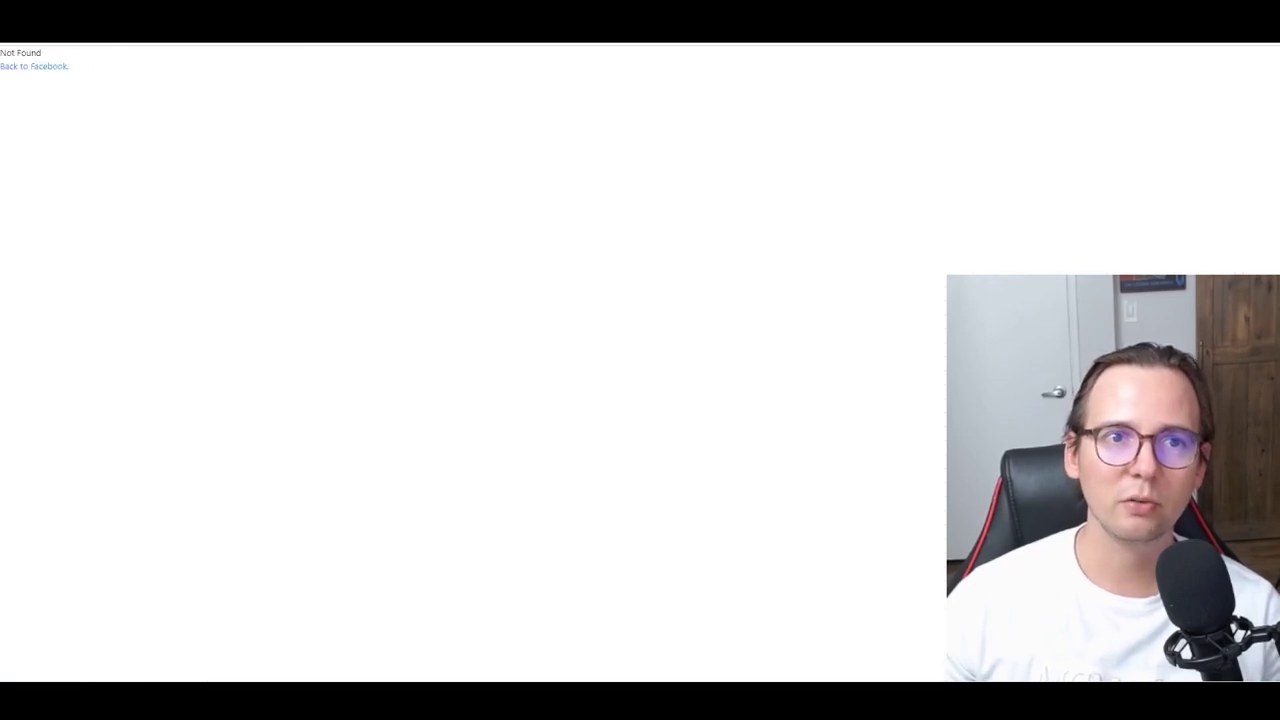
key("ctrl+w")
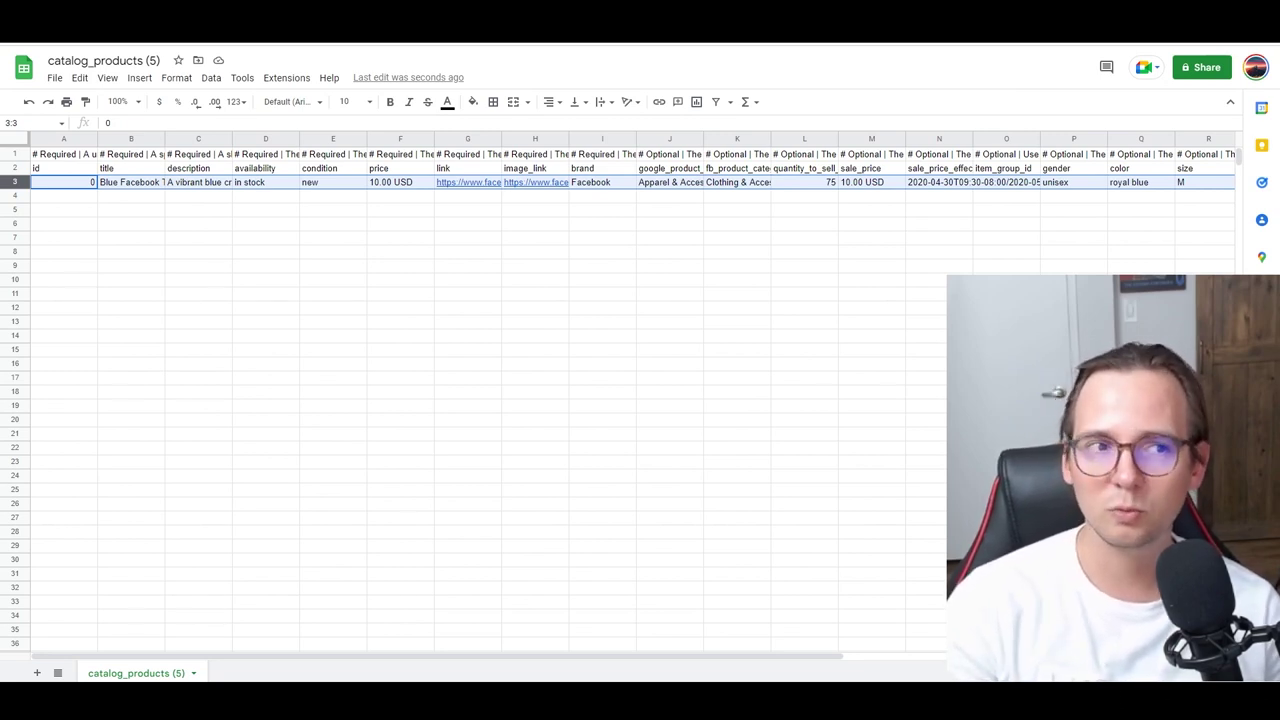
Examine the price, link and image_link columns of the template and inspect the example item's website link.
left_click(503, 223)
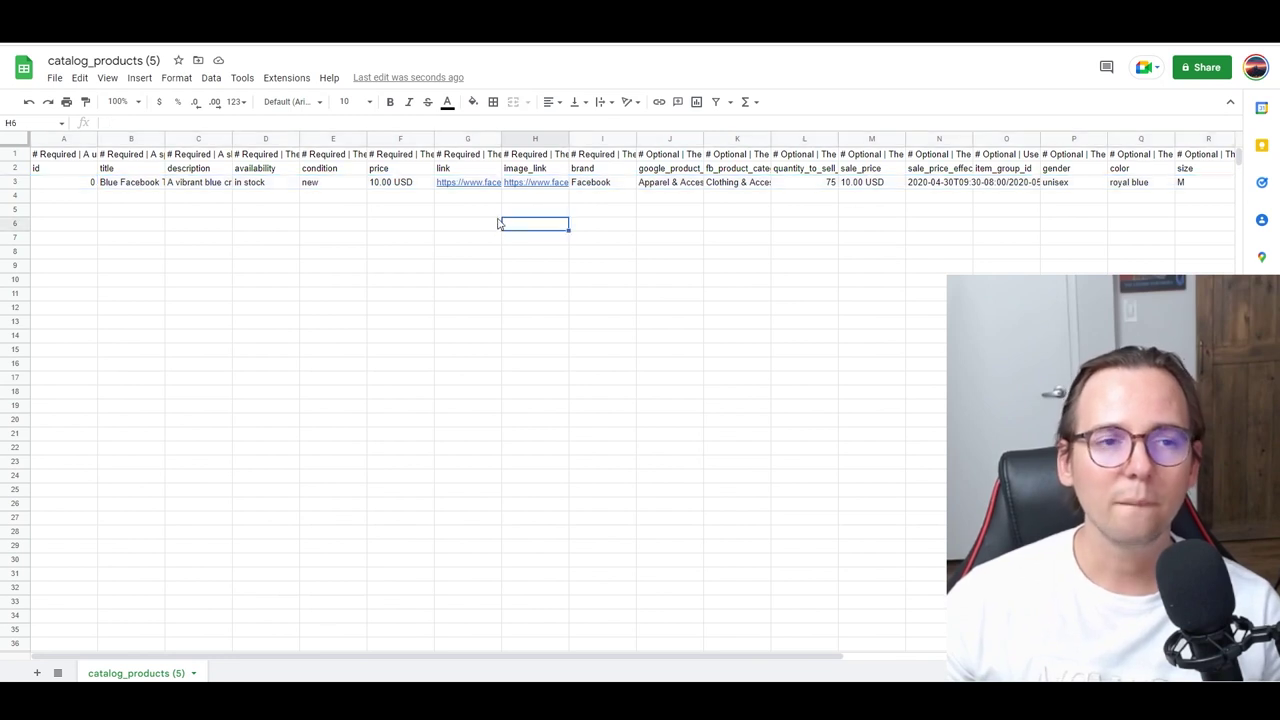
left_click(424, 199)
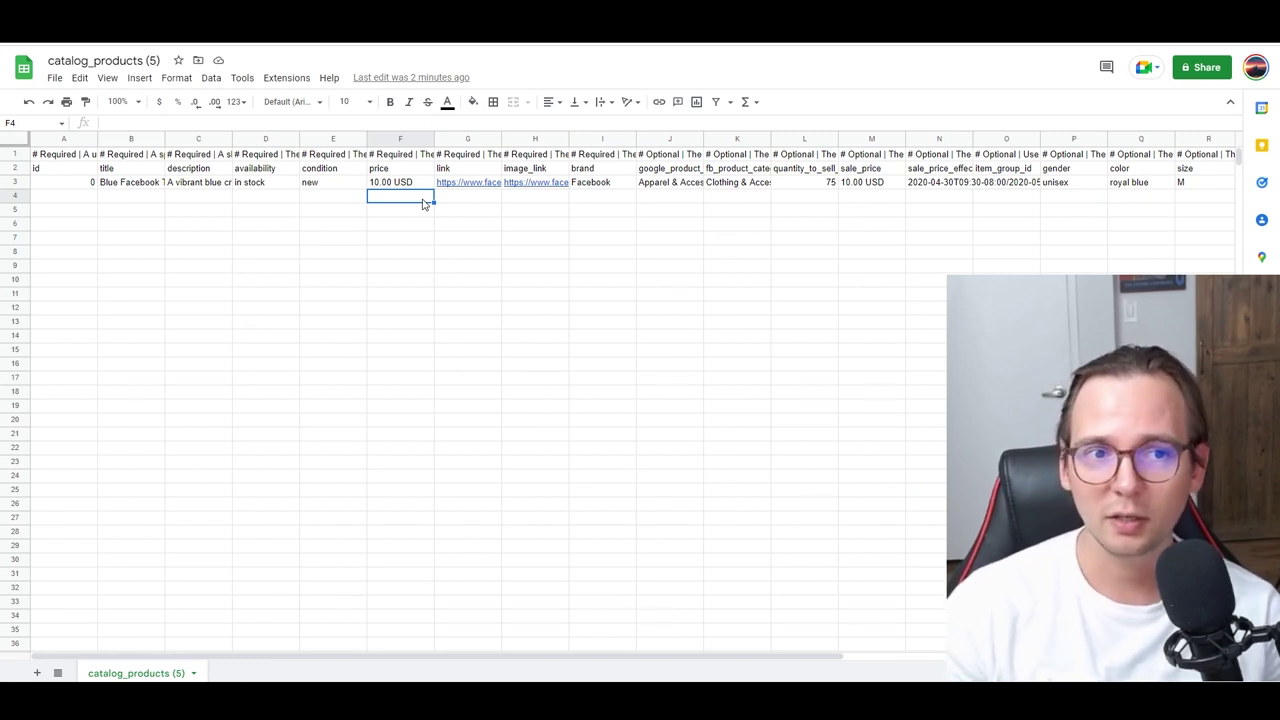
left_click(467, 186)
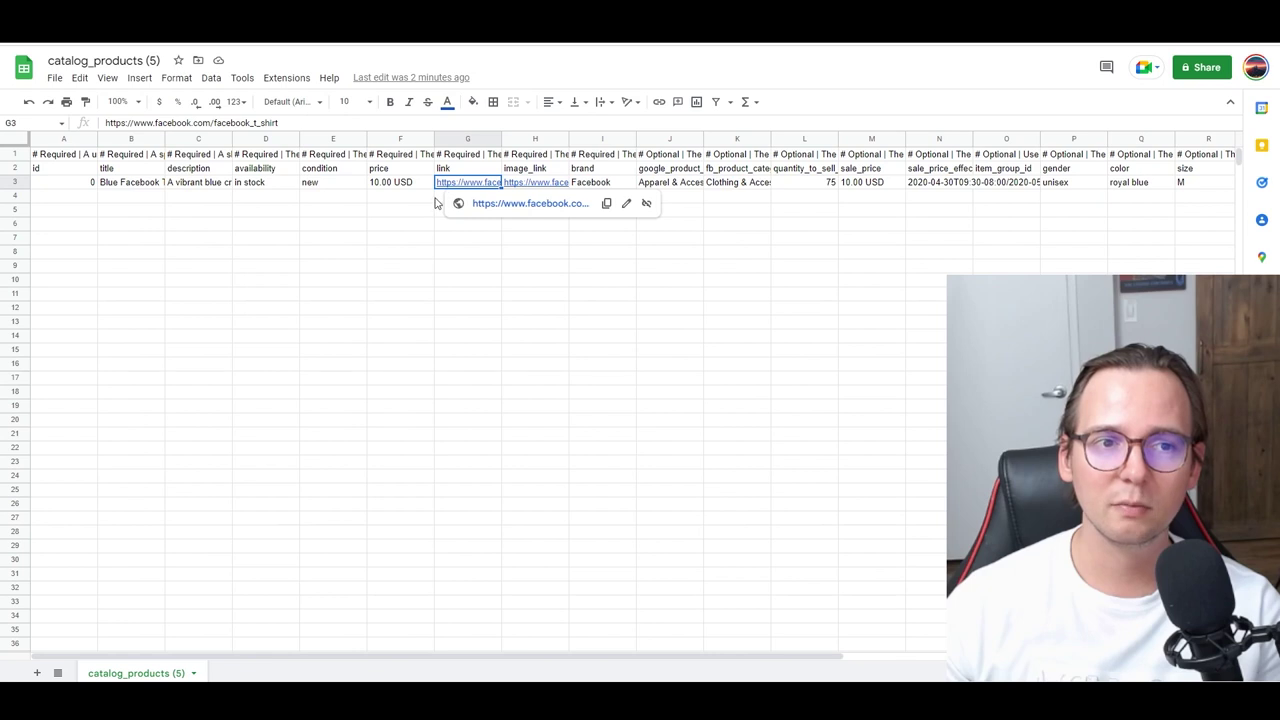
left_click(434, 202)
left_click(447, 202)
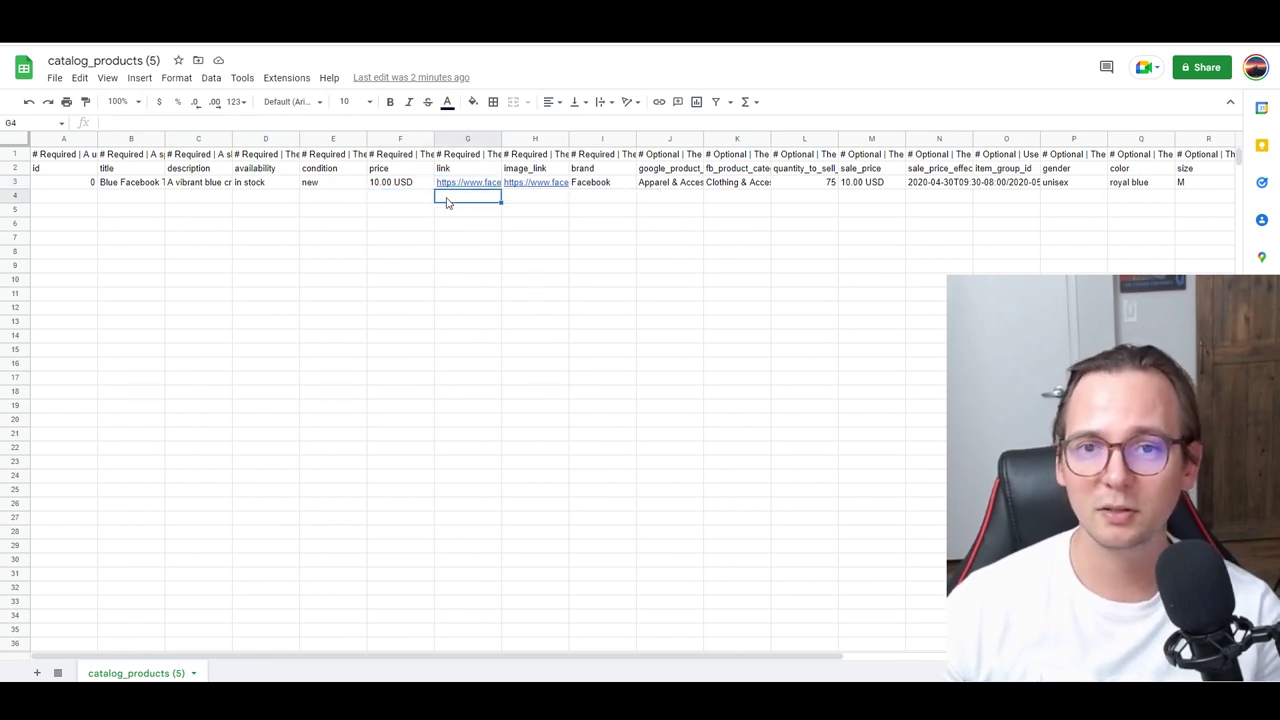
Enter 5 as the quantity to sell in row 4 and look over the remaining optional columns.
left_click(798, 198)
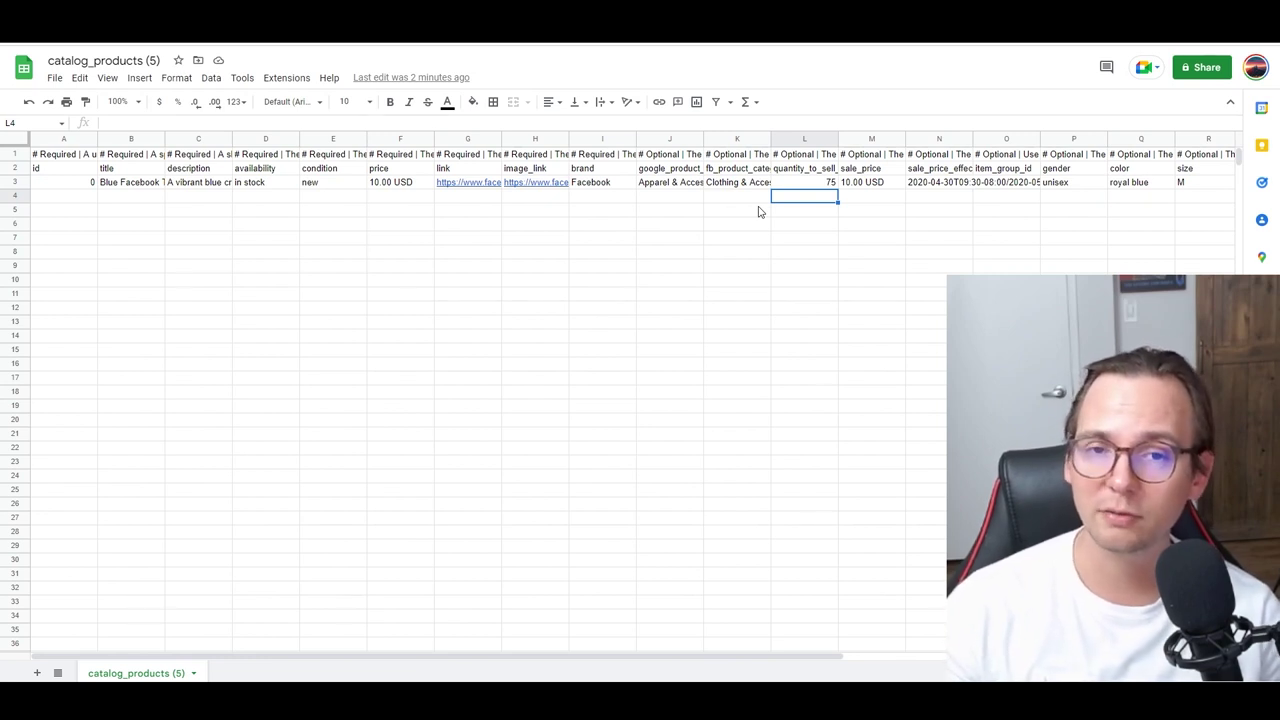
type("5")
left_click(898, 241)
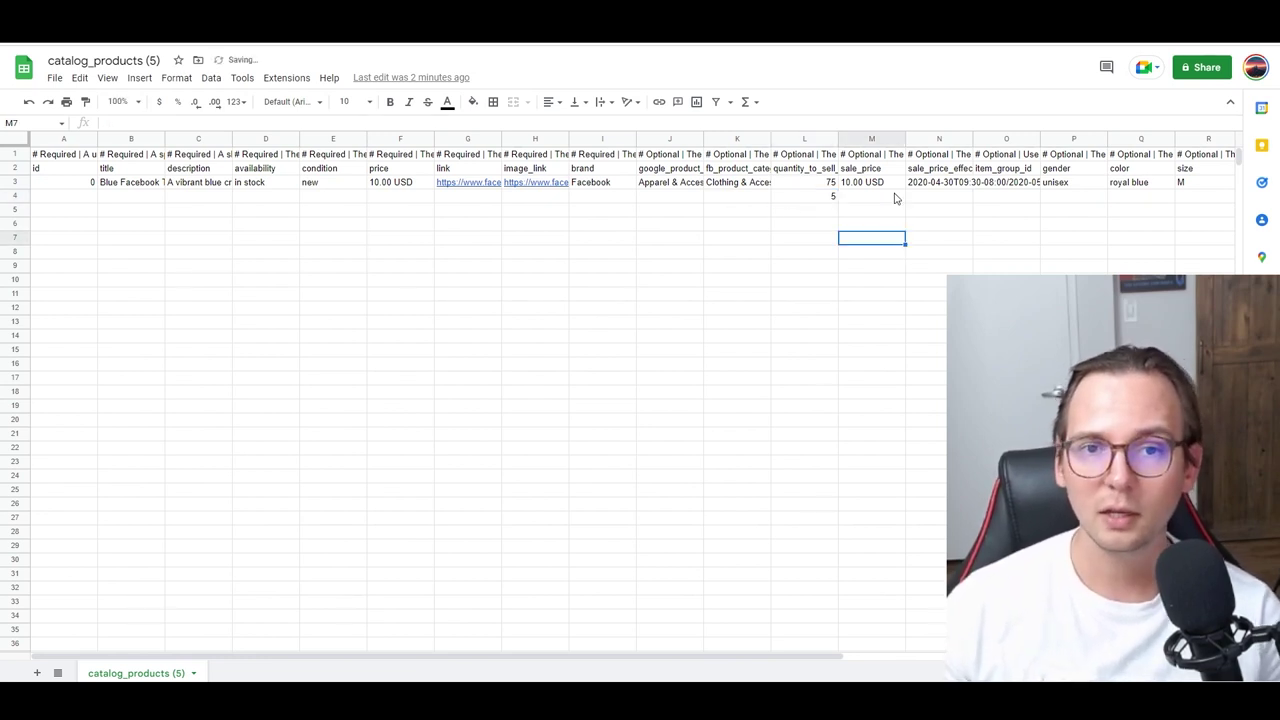
left_click(869, 199)
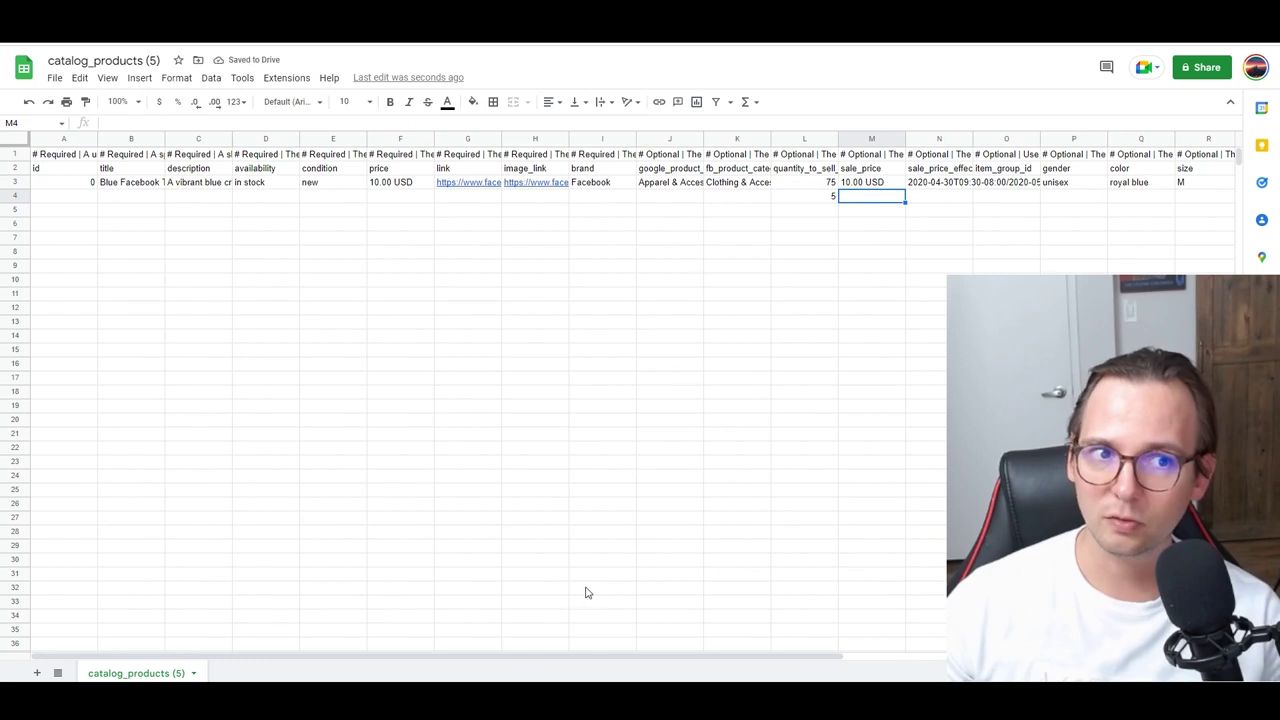
left_click_drag(632, 662, 985, 662)
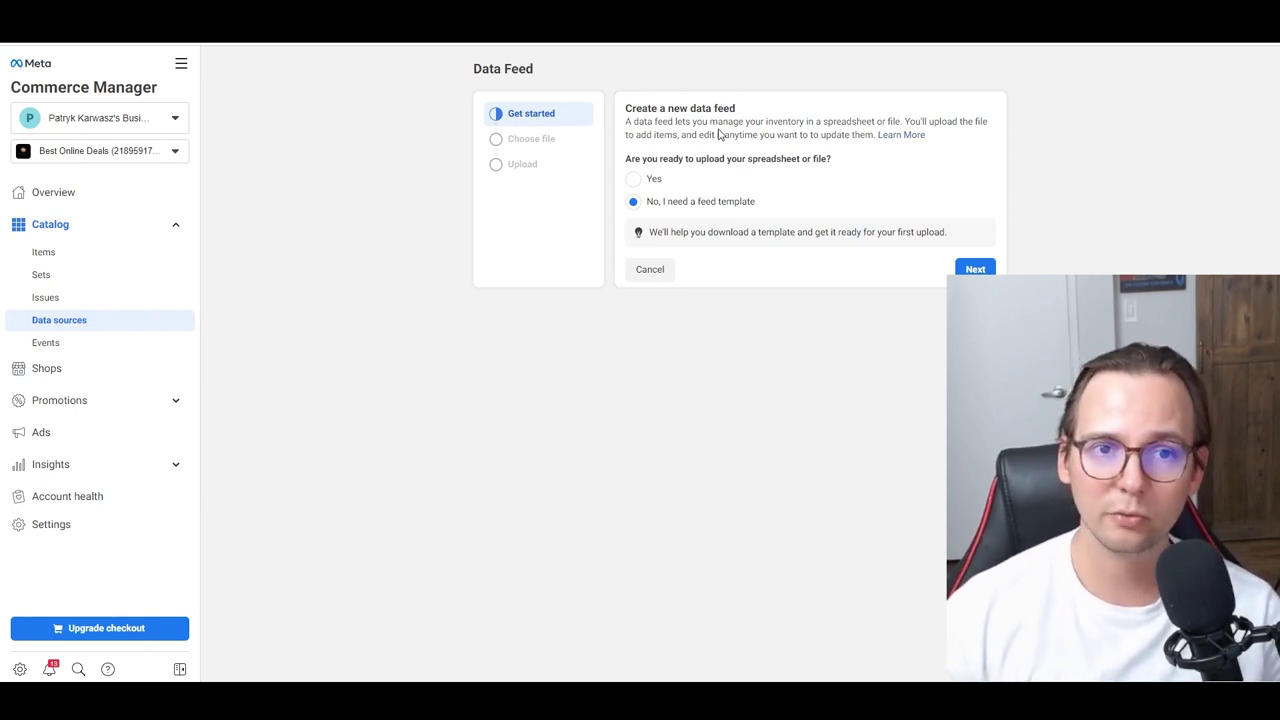
Switch to Commerce Manager and restart adding multiple items from the catalog's item list with the Data feed option.
left_click(633, 178)
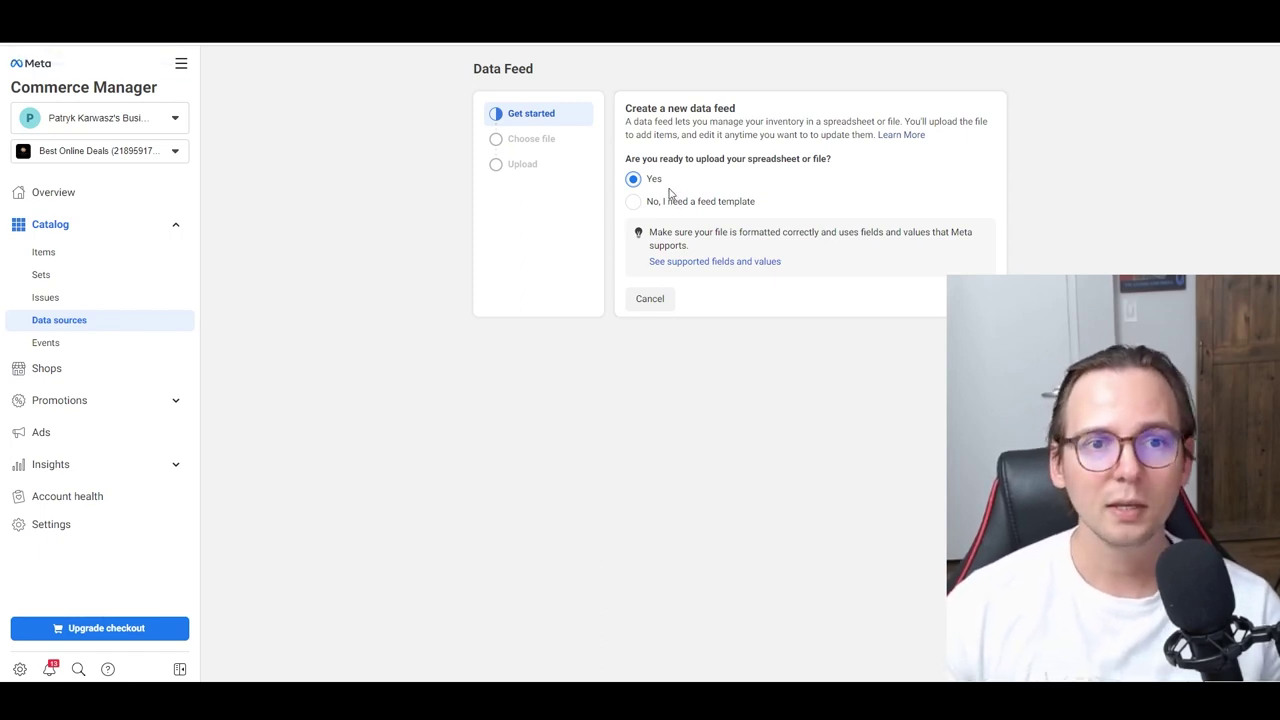
left_click(100, 260)
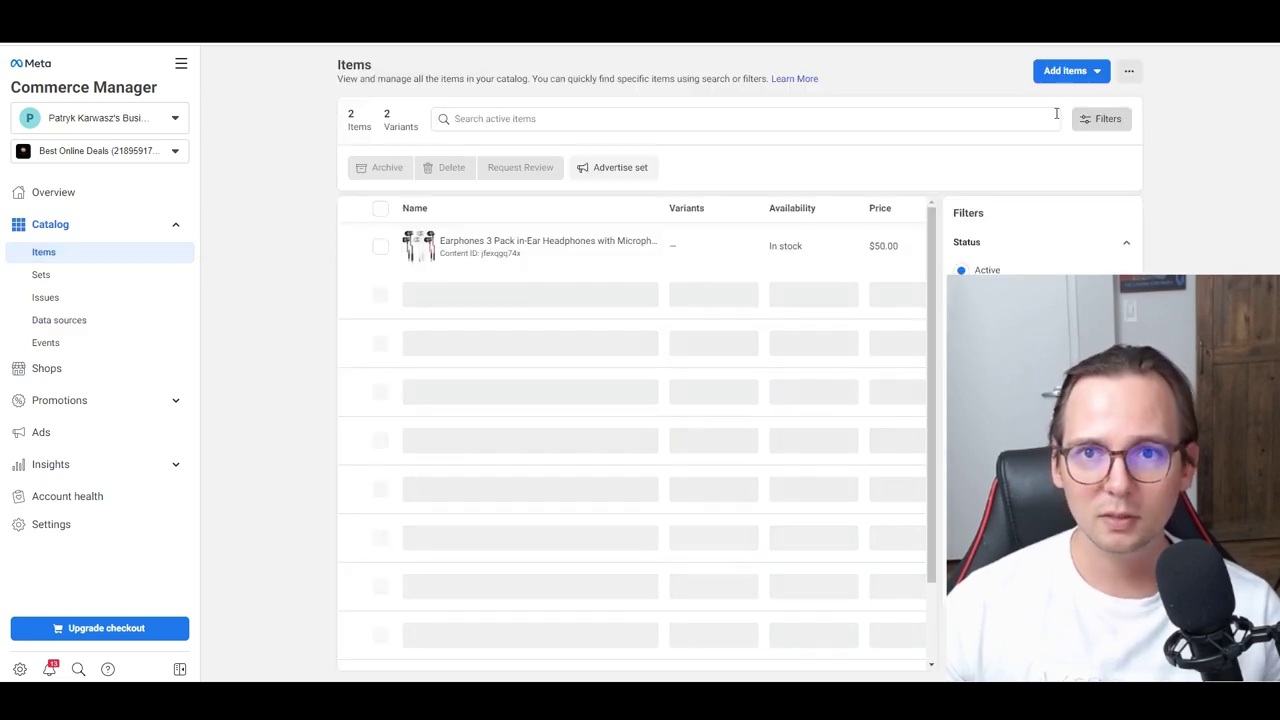
left_click(1064, 76)
left_click(1063, 105)
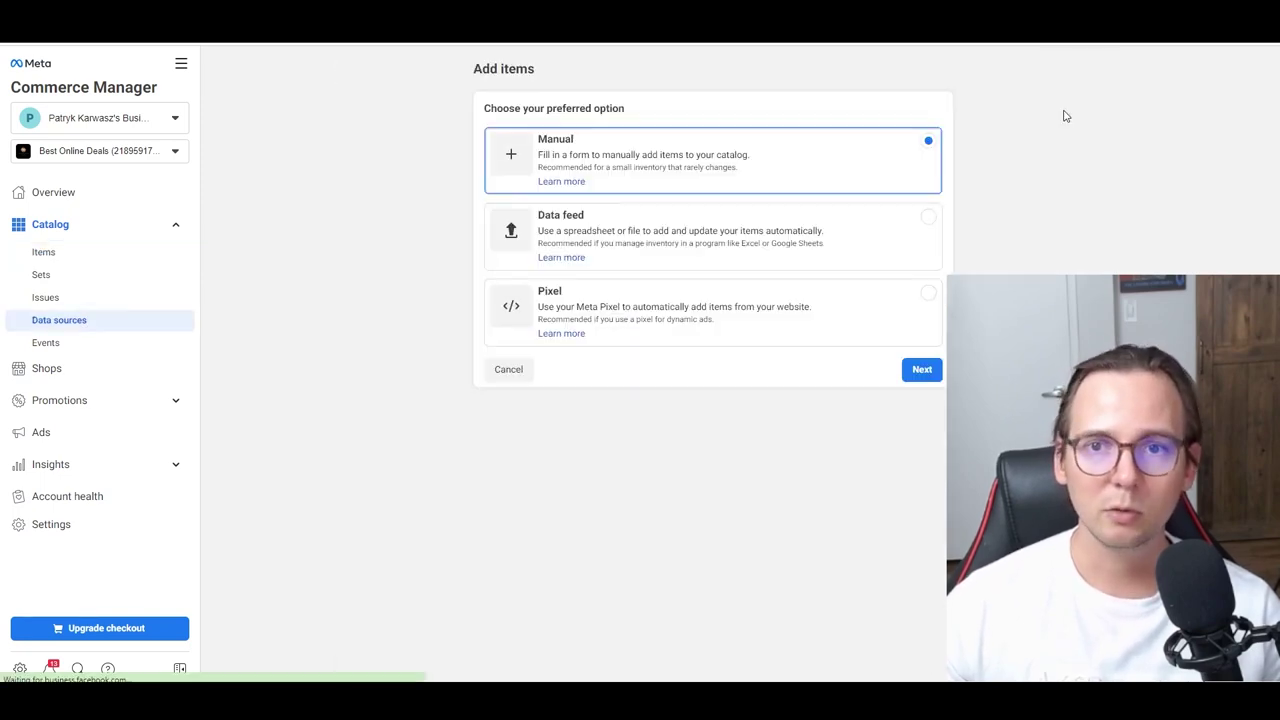
left_click(800, 232)
left_click(918, 369)
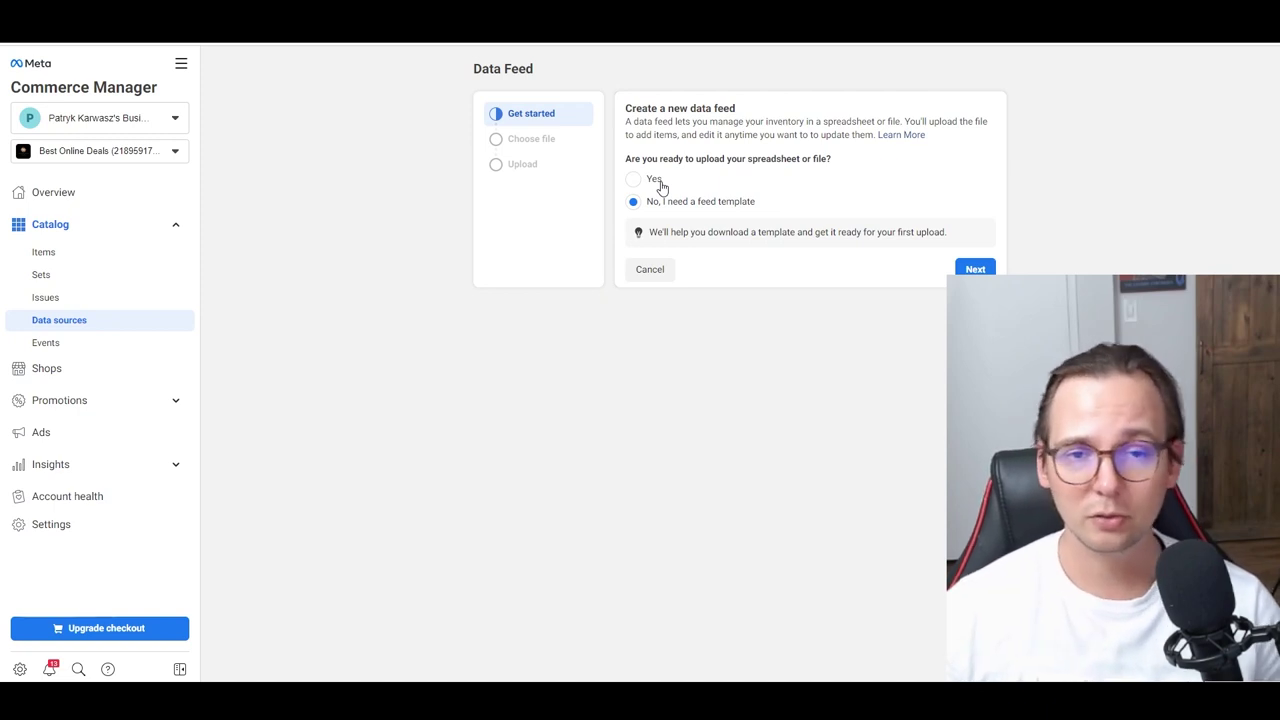
Indicate that the spreadsheet is ready to upload and choose Google Sheets as the data feed's file source.
left_click(652, 182)
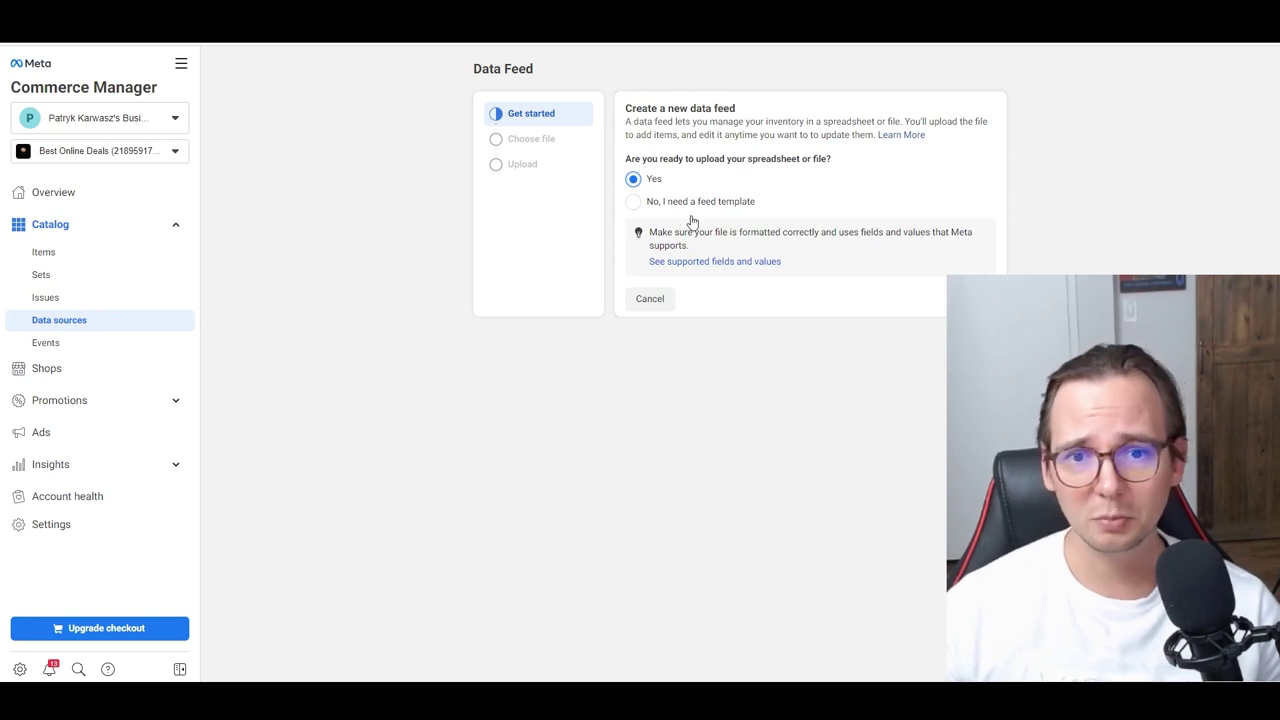
left_click(972, 298)
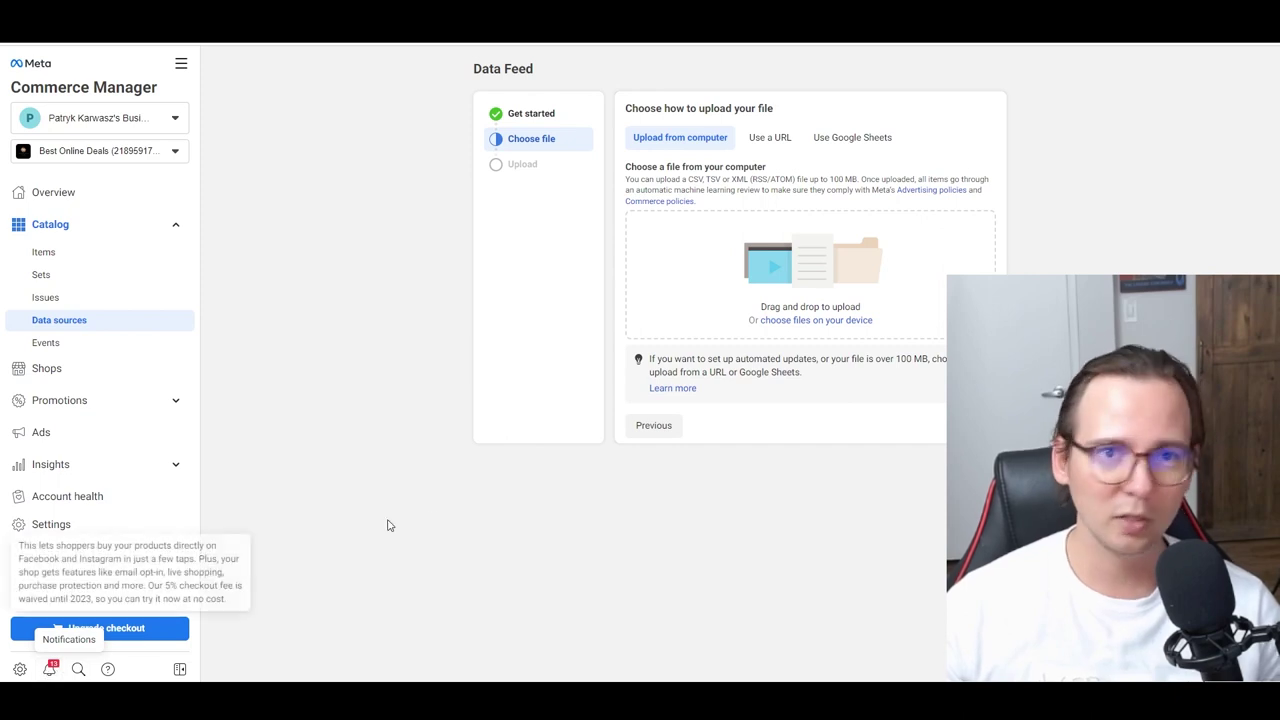
left_click(858, 140)
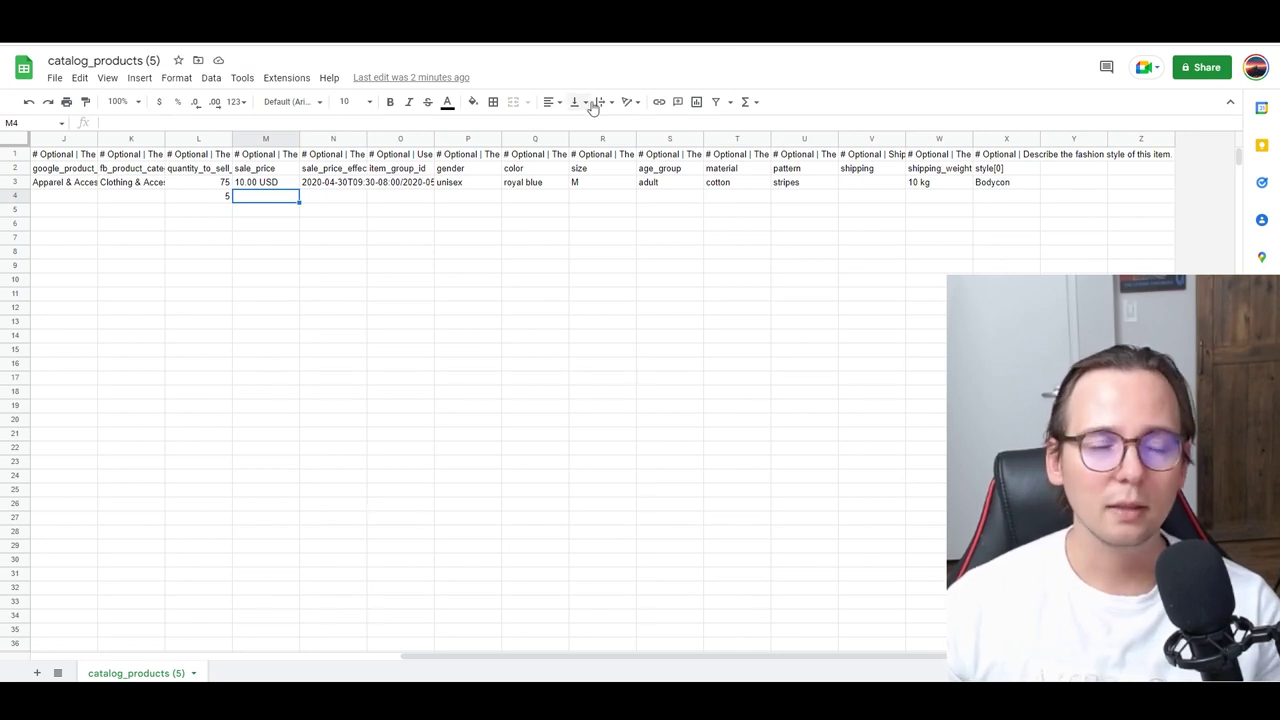
In Google Sheets, share the catalog_products (5) spreadsheet with anyone who has the link as viewer and copy its link.
left_click(1206, 79)
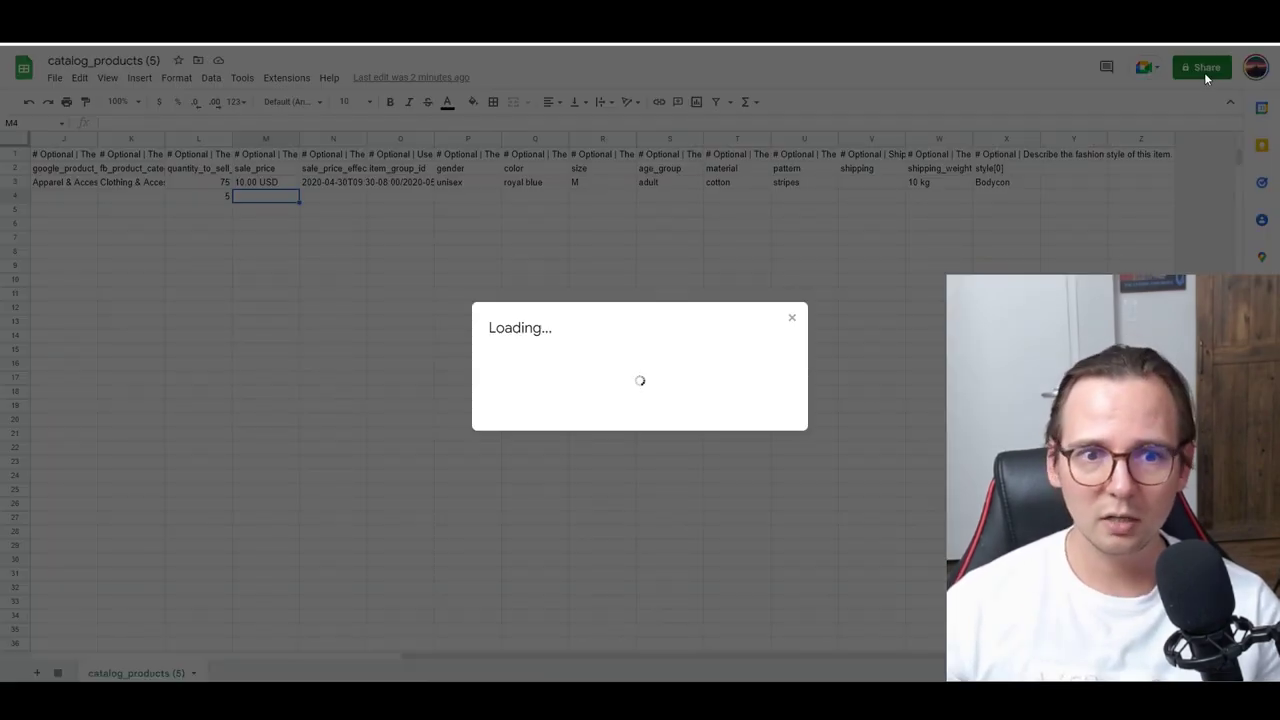
left_click(565, 446)
left_click(595, 506)
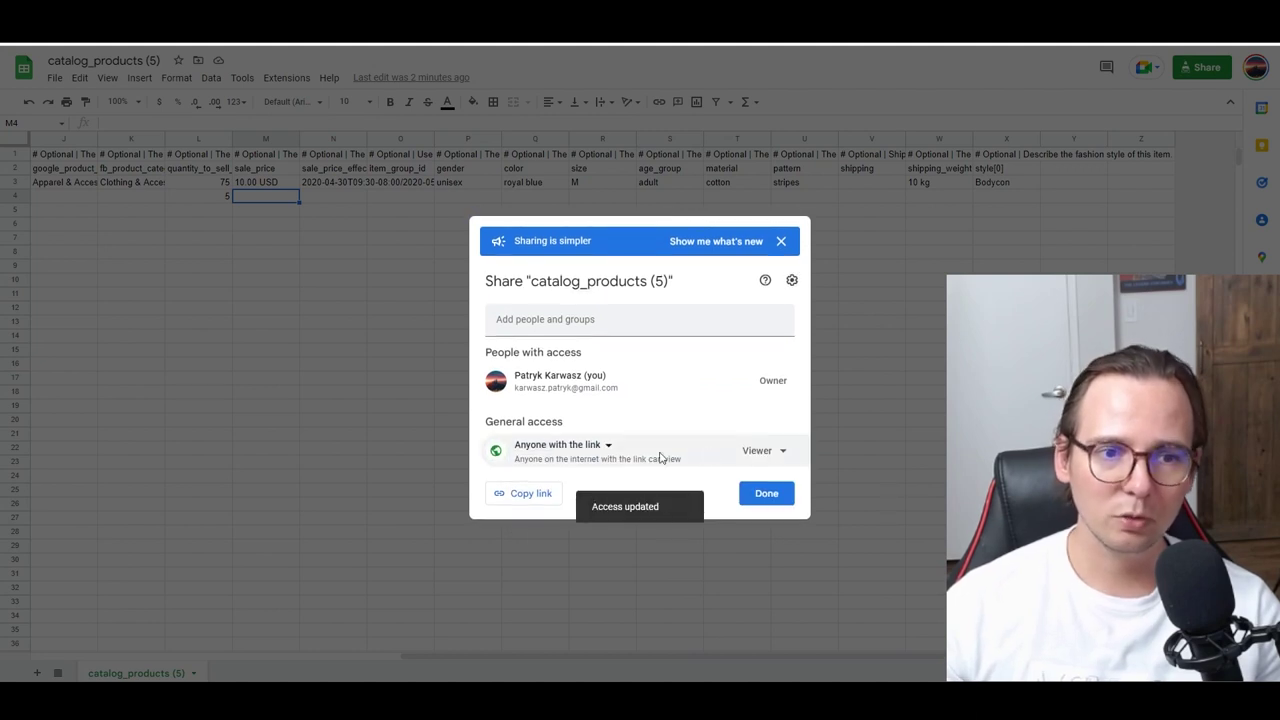
left_click(544, 496)
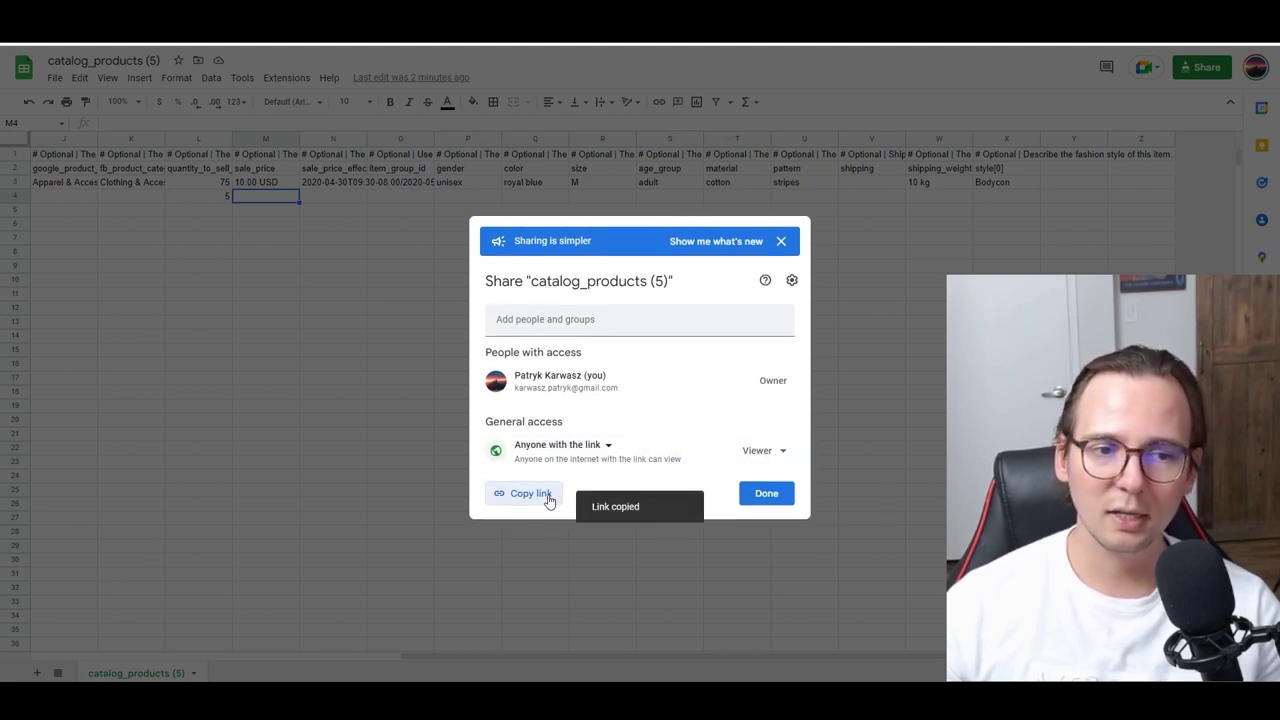
left_click(767, 494)
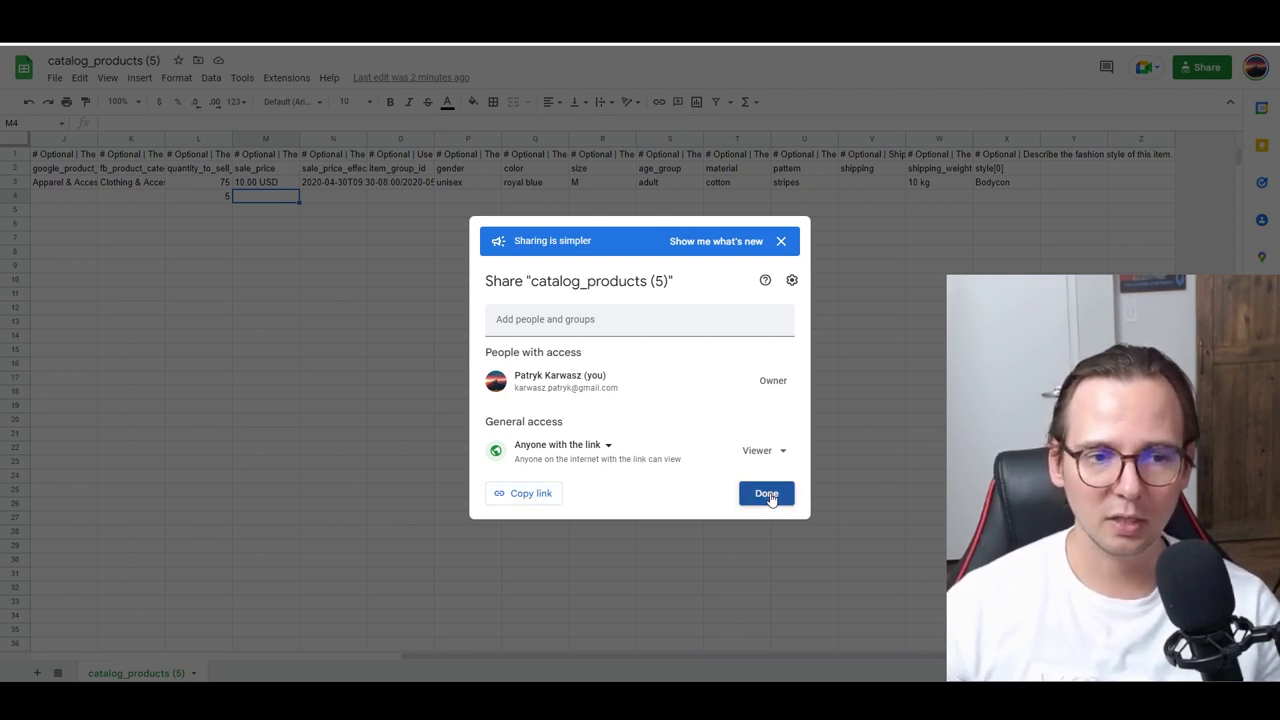
left_click(537, 492)
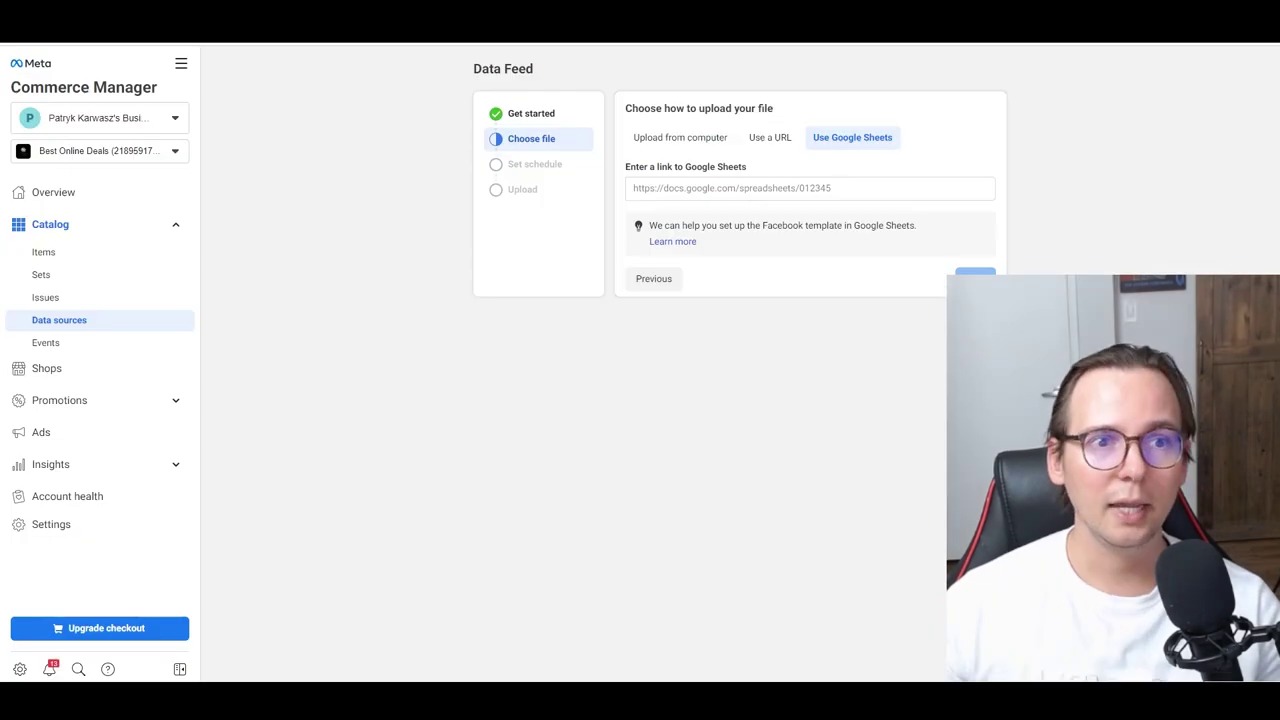
Supply the copied spreadsheet link to the Commerce Manager data feed, use an hourly update schedule, and save the feed and upload.
left_click(650, 186)
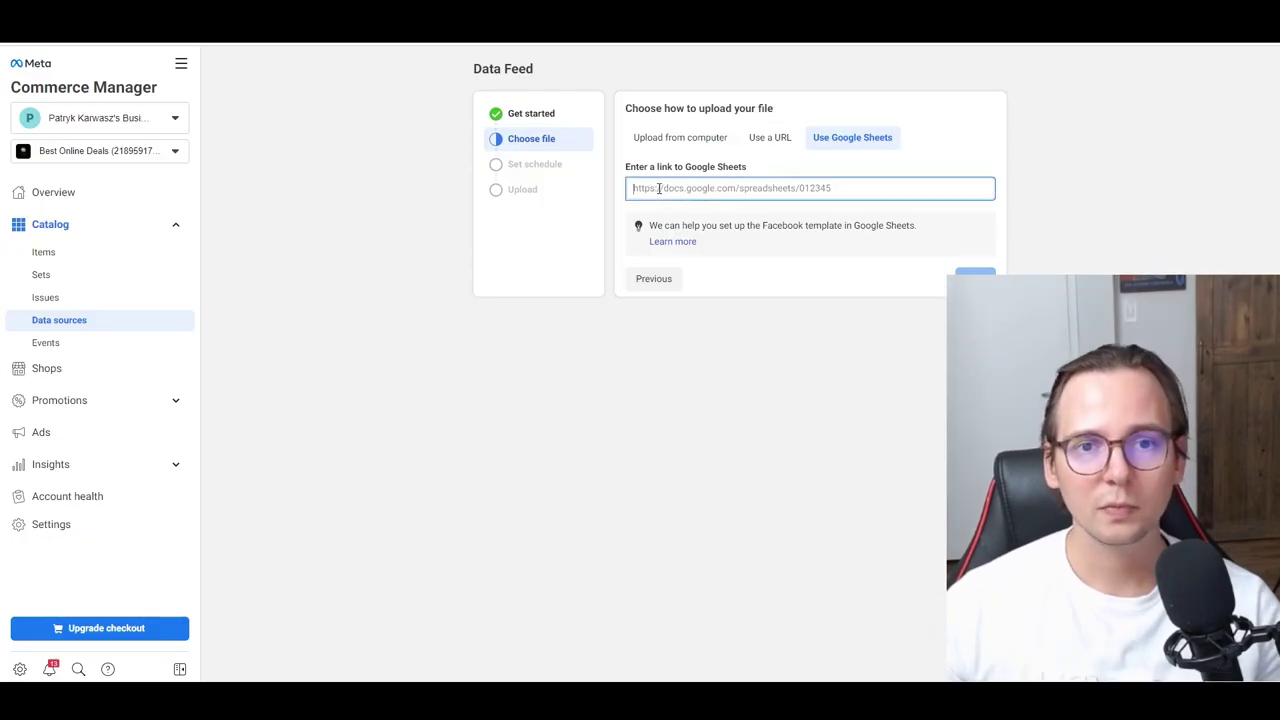
key("ctrl+v")
left_click(975, 278)
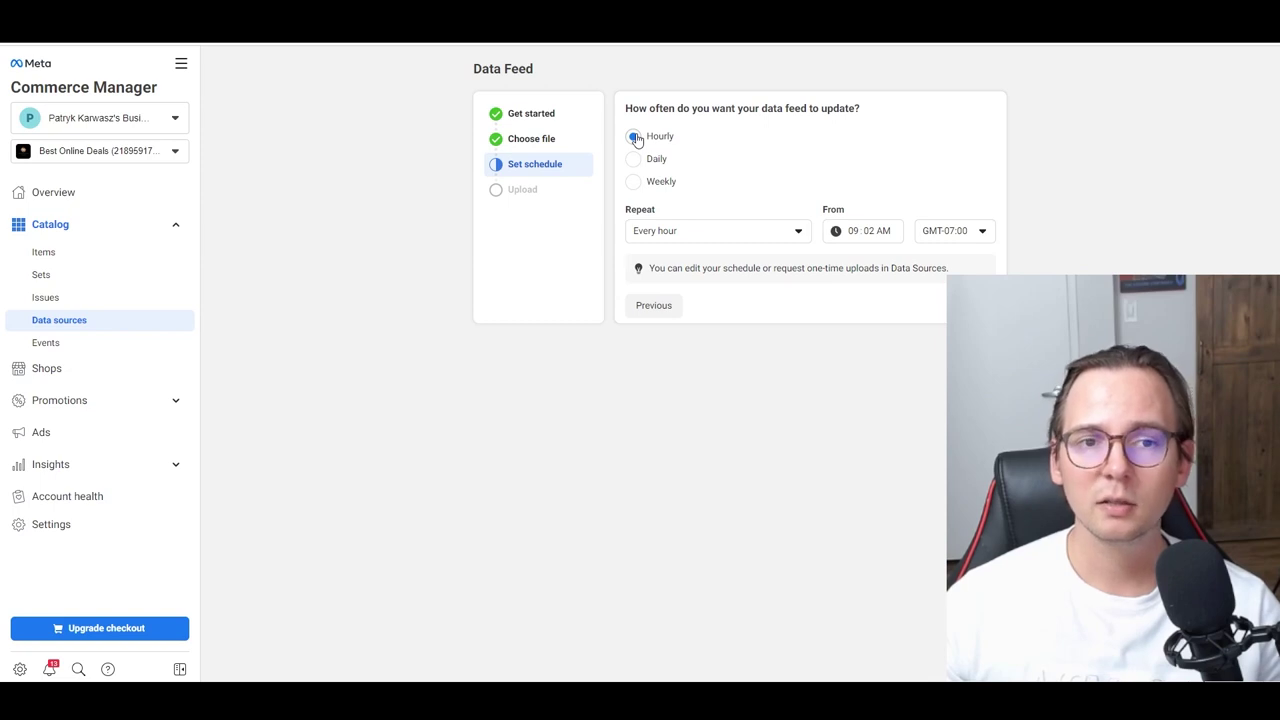
left_click(975, 305)
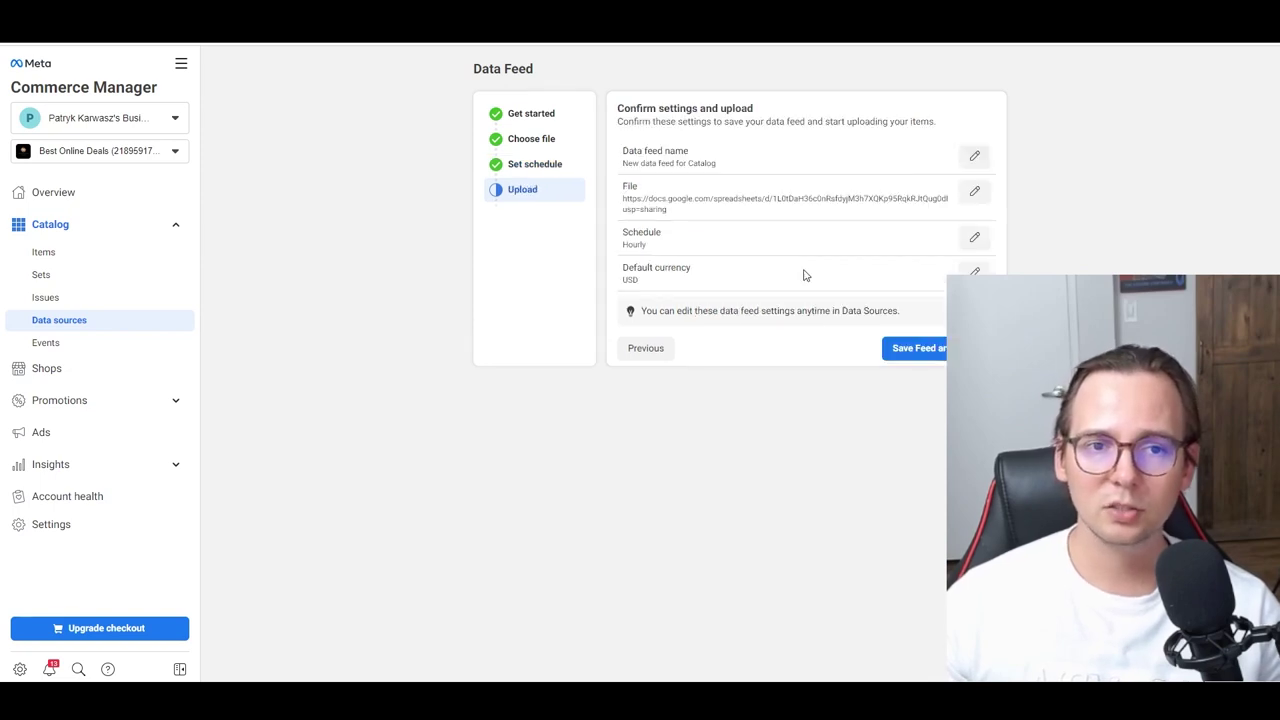
left_click(938, 356)
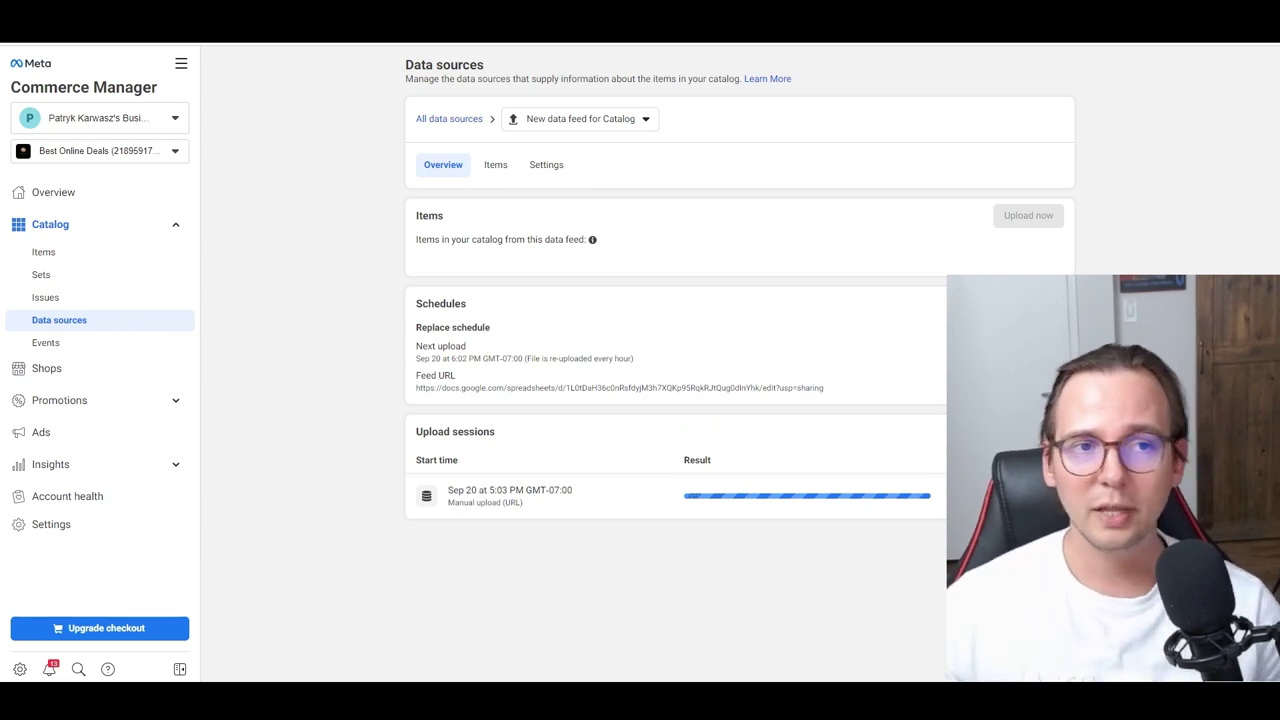
key("ctrl+Tab")
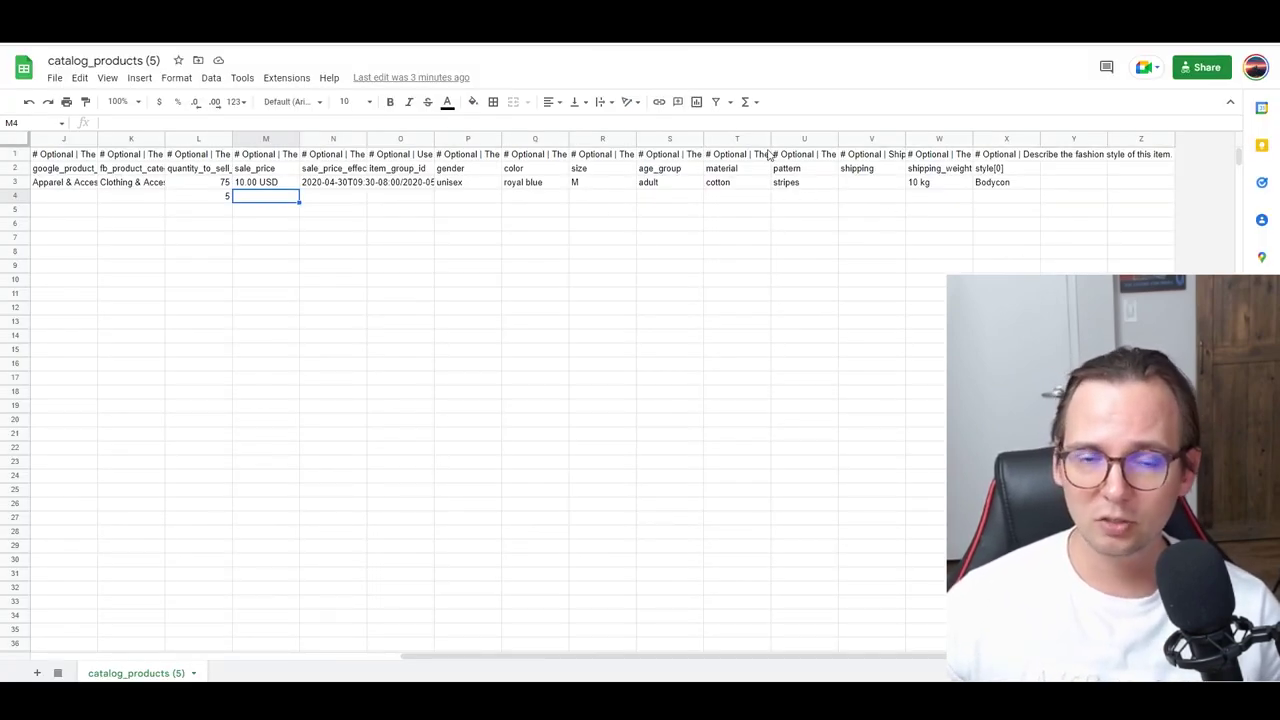
left_click_drag(748, 658, 335, 680)
key("ctrl+shift+Tab")
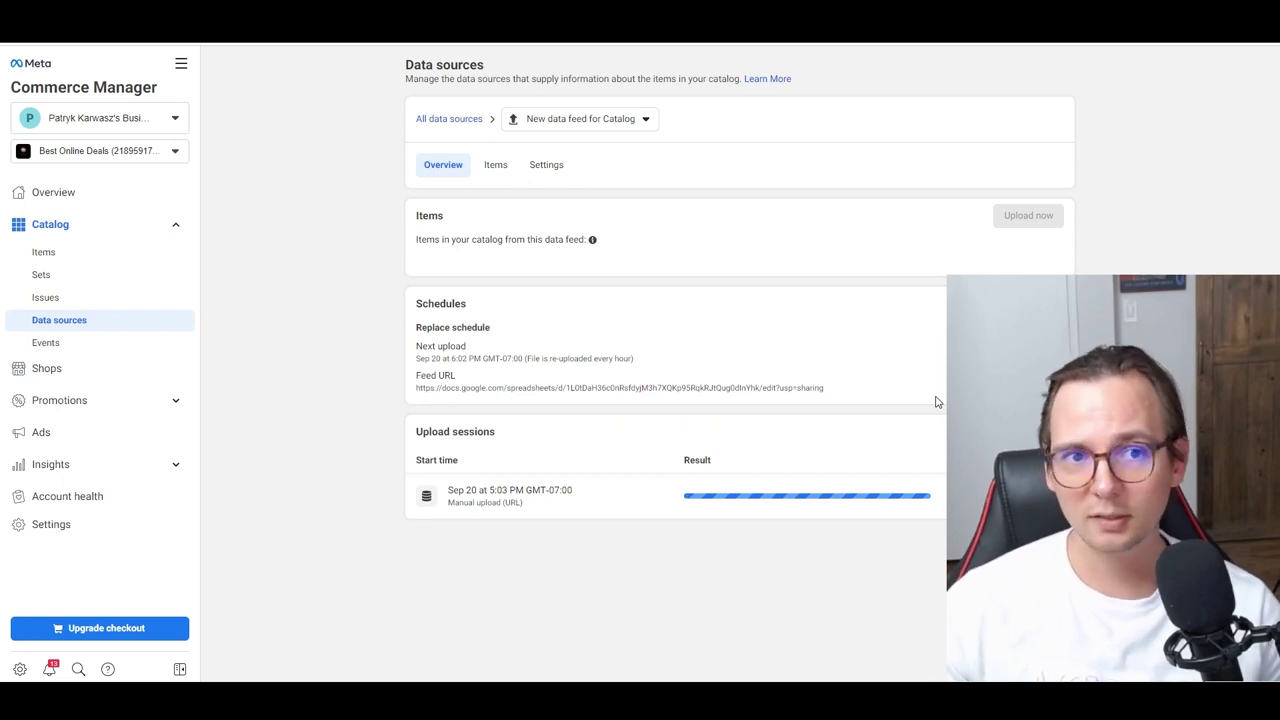
key("ctrl+Tab")
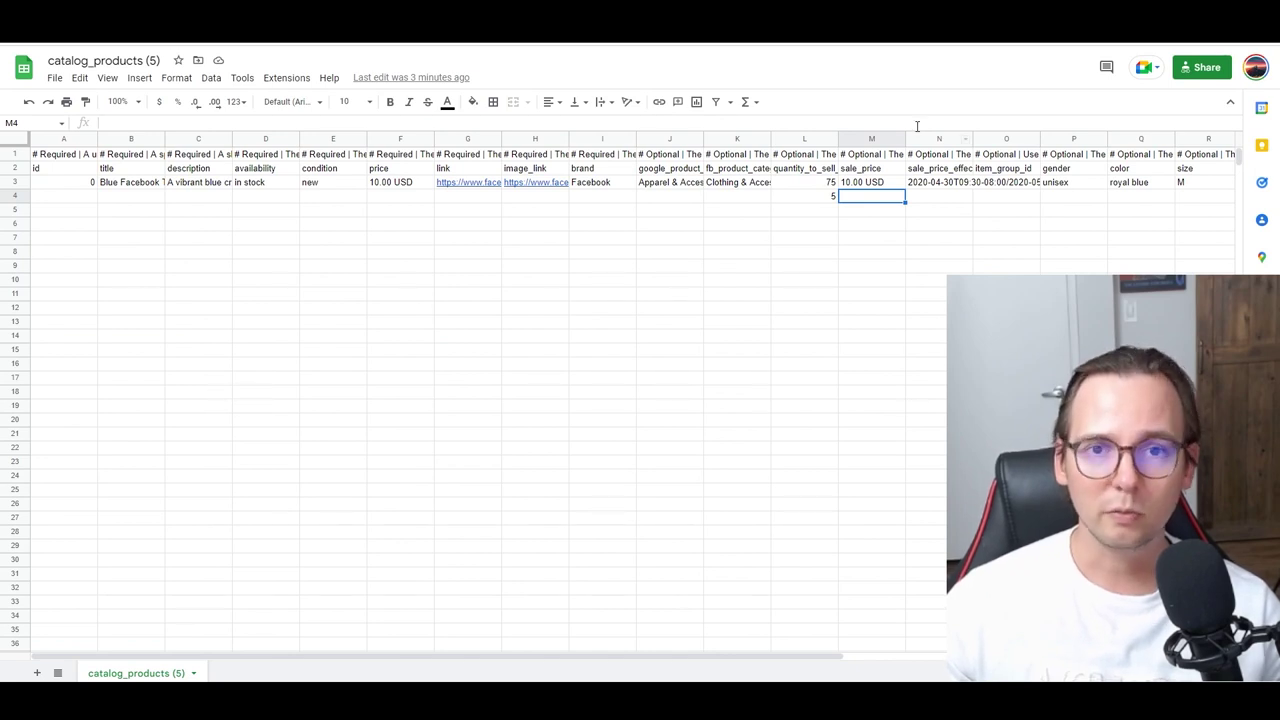
key("ctrl+shift+Tab")
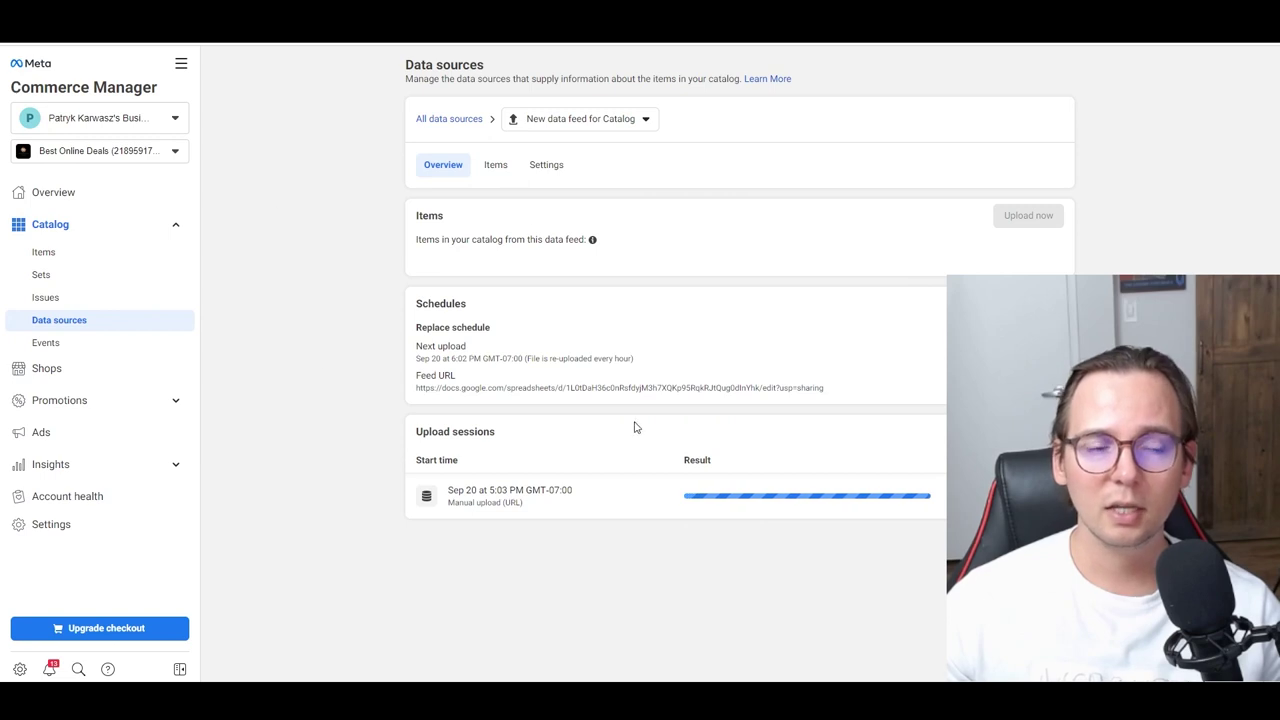
In the catalog_products (5) spreadsheet, enter 50 as the price in row 4 of the product list.
key("ctrl+Tab")
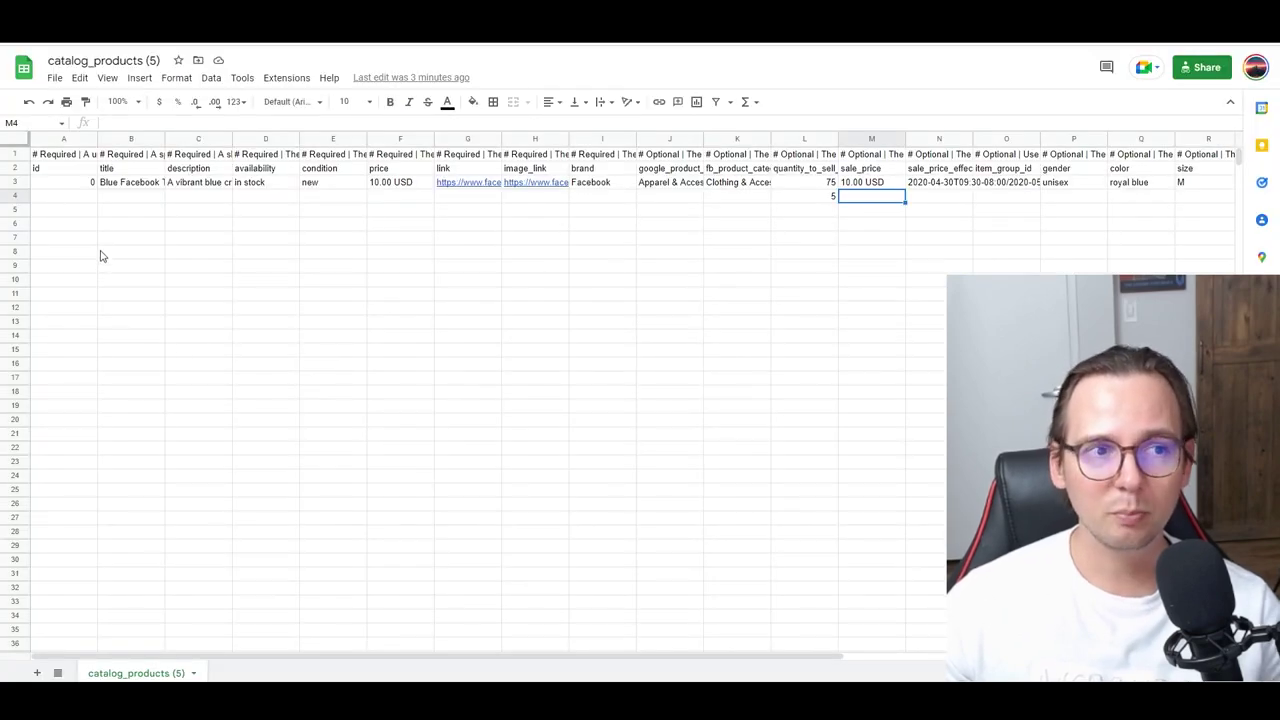
left_click(86, 197)
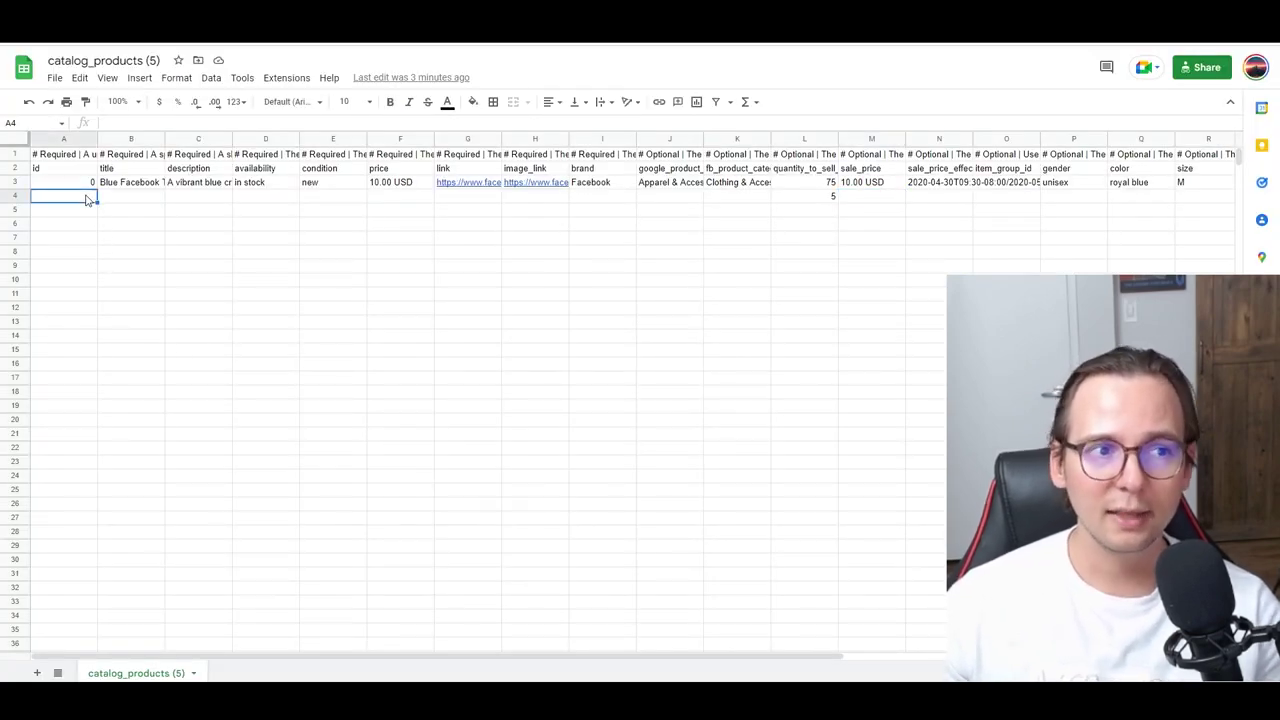
left_click_drag(90, 198, 400, 200)
left_click(400, 198)
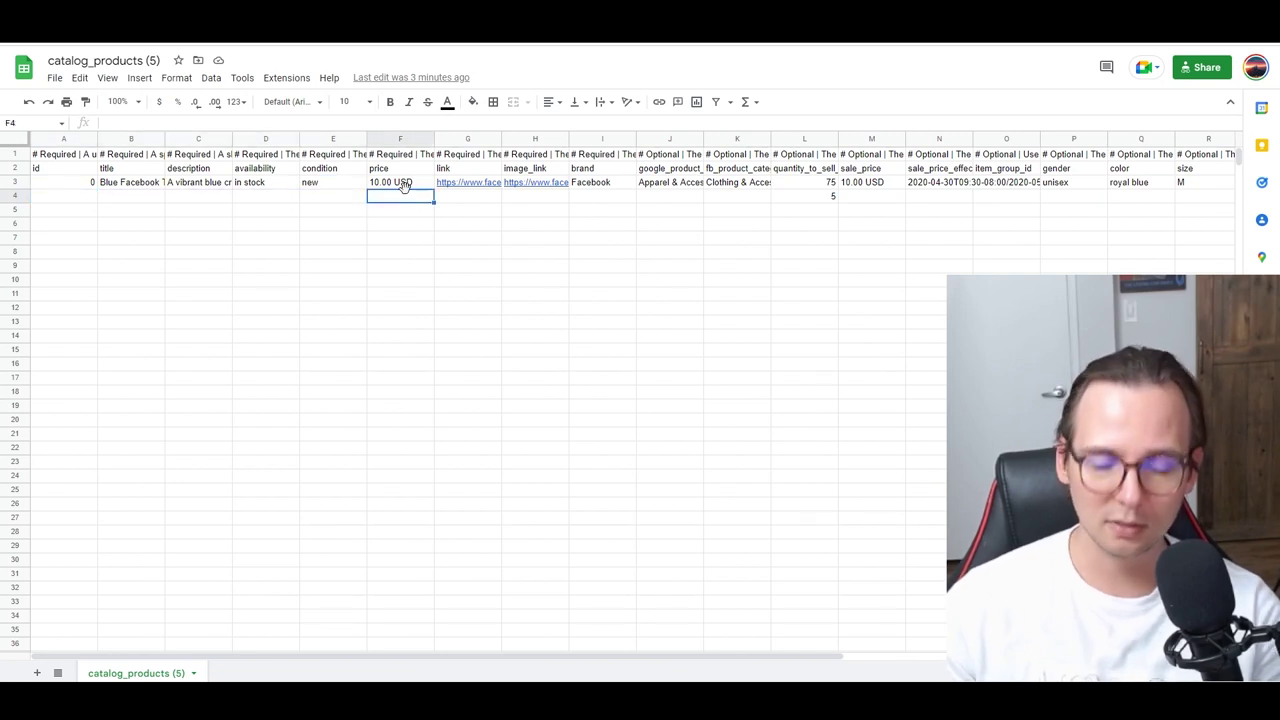
type("50")
left_click(514, 286)
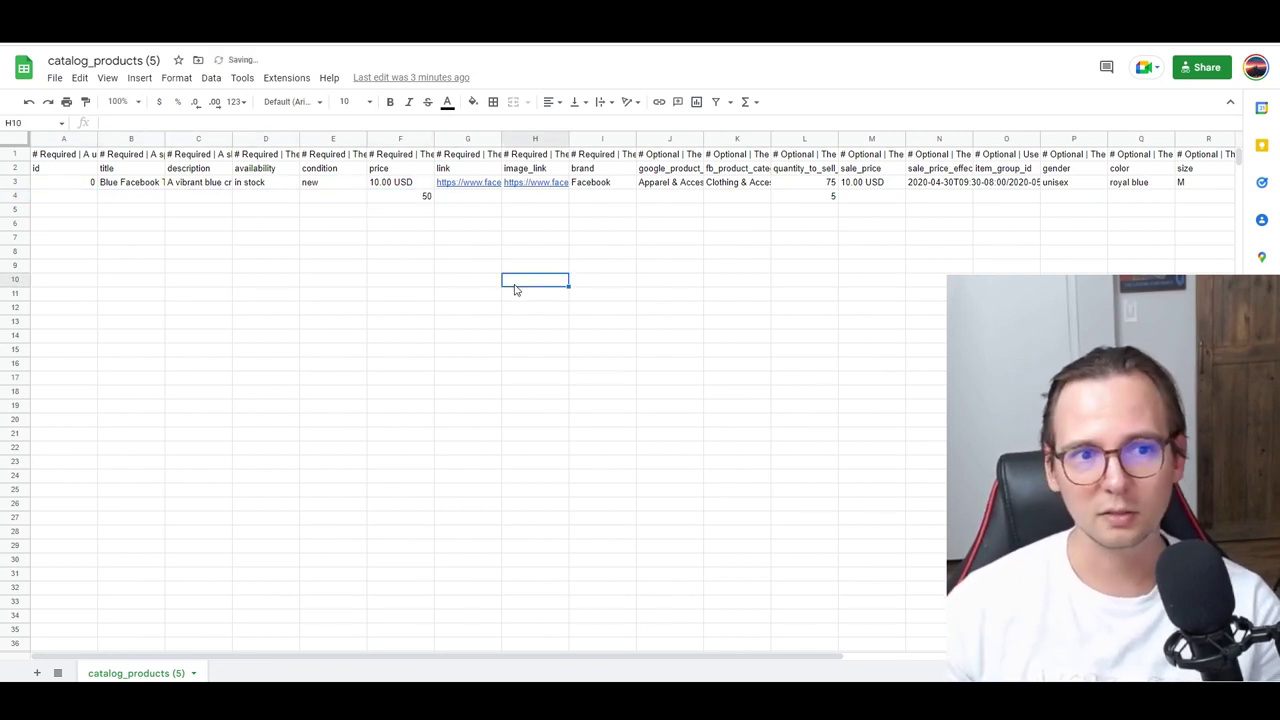
left_click(599, 200)
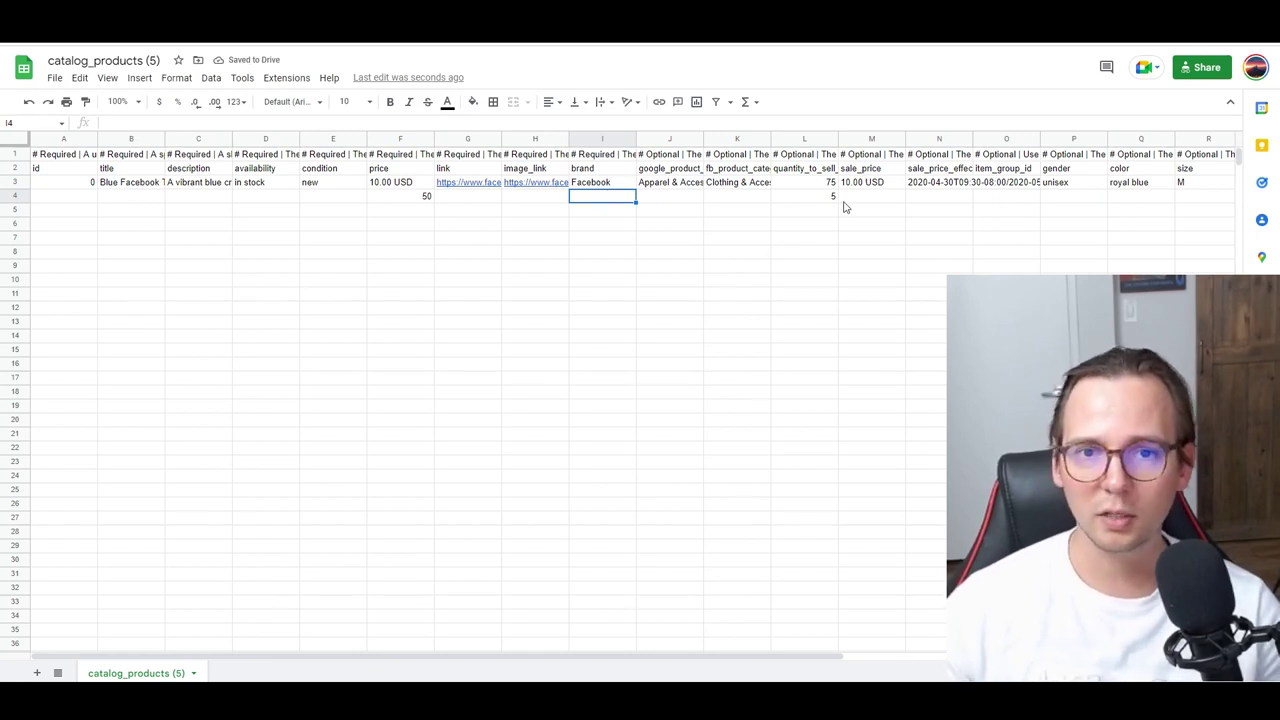
left_click(190, 173)
left_click(190, 182)
Return to Commerce Manager, open the catalog's item list and show the options for adding items.
key("Down")
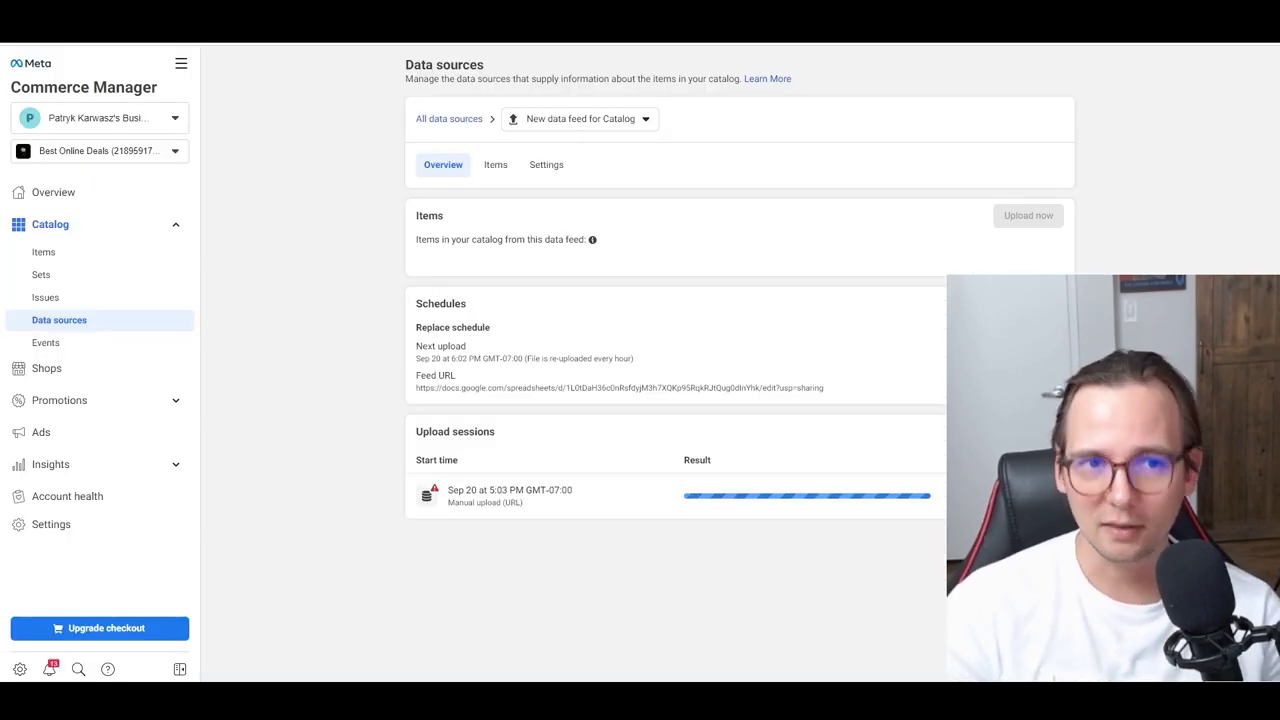
left_click(70, 255)
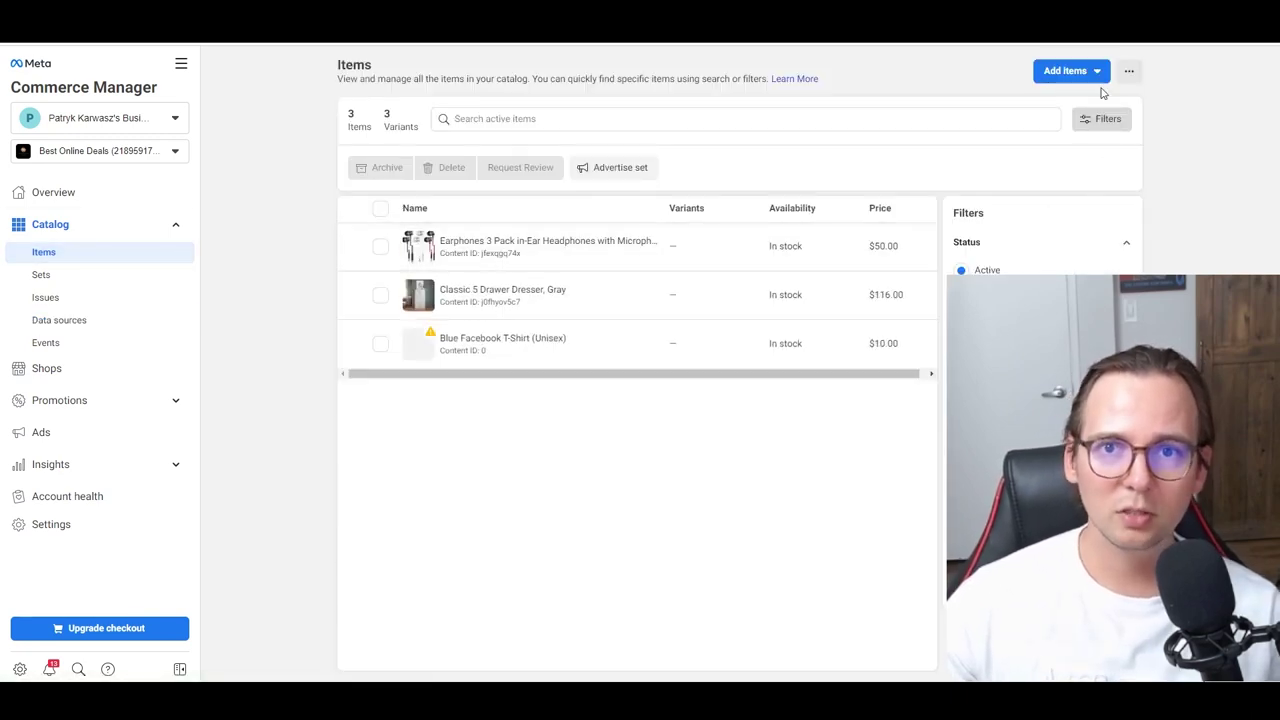
left_click(1097, 74)
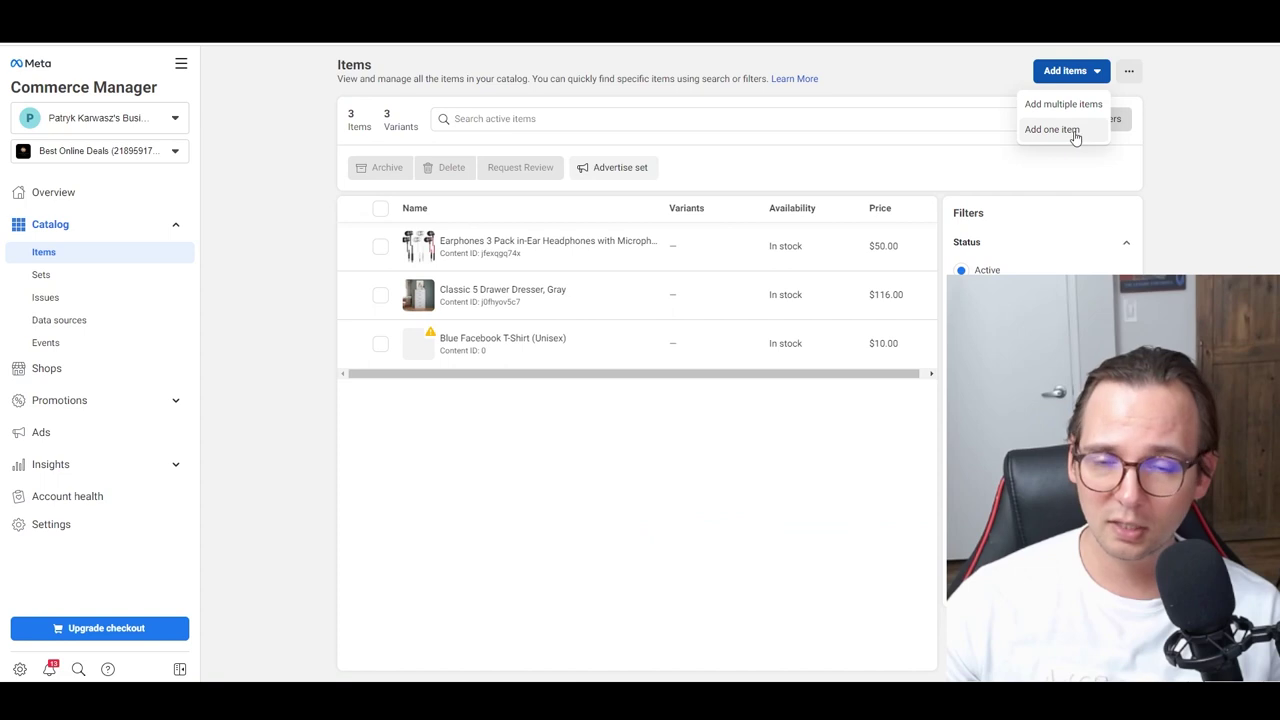